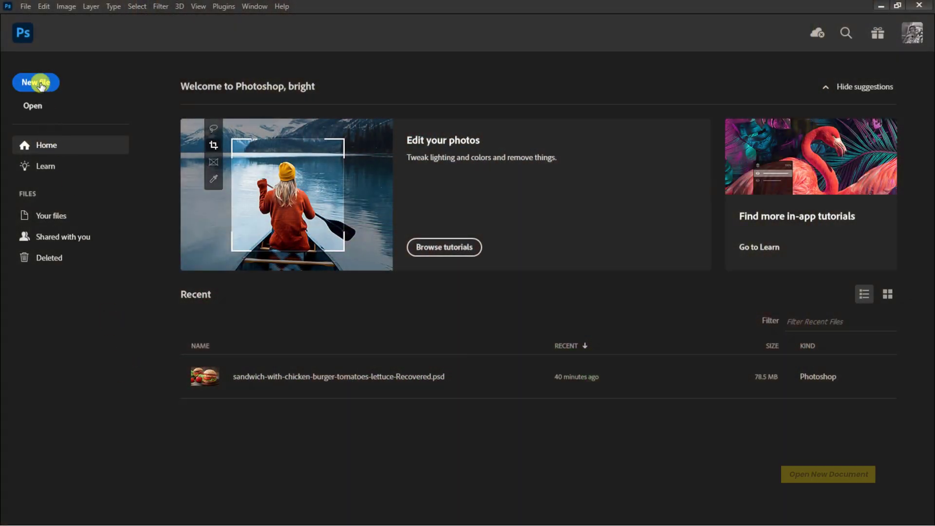
# Step: Create a new 1080 × 1080 pixel document at 300 pixels/inch named Social Media Food Promo Design
pyautogui.click(41, 86)
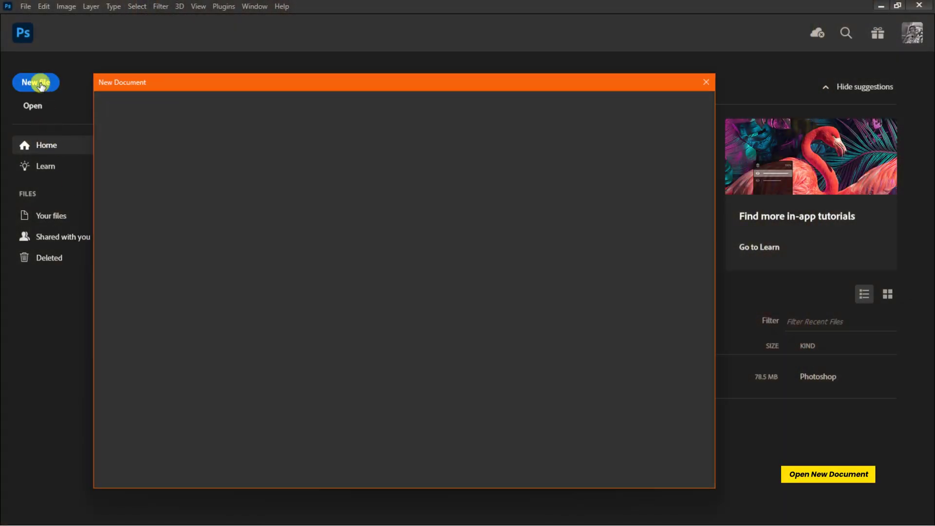
pyautogui.moveTo(593, 149); pyautogui.dragTo(549, 151)
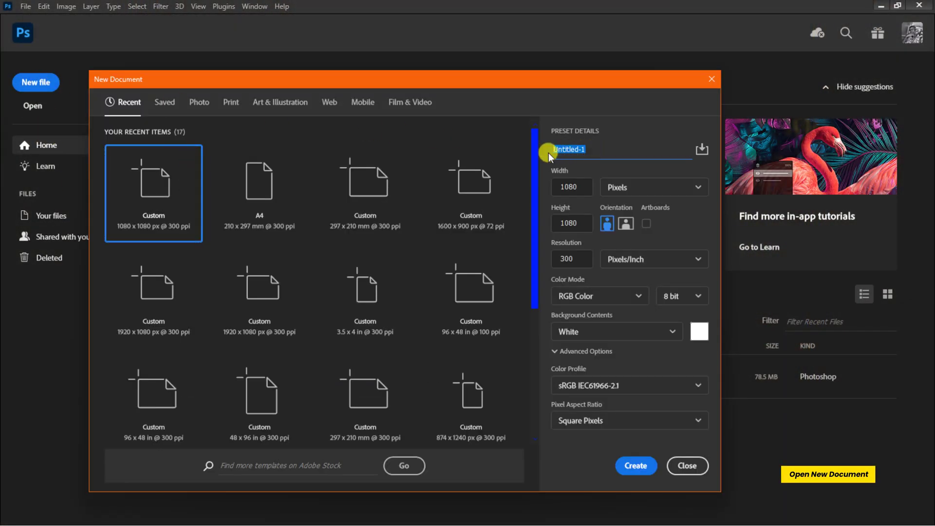
pyautogui.write('Social Media Food Promo Design')
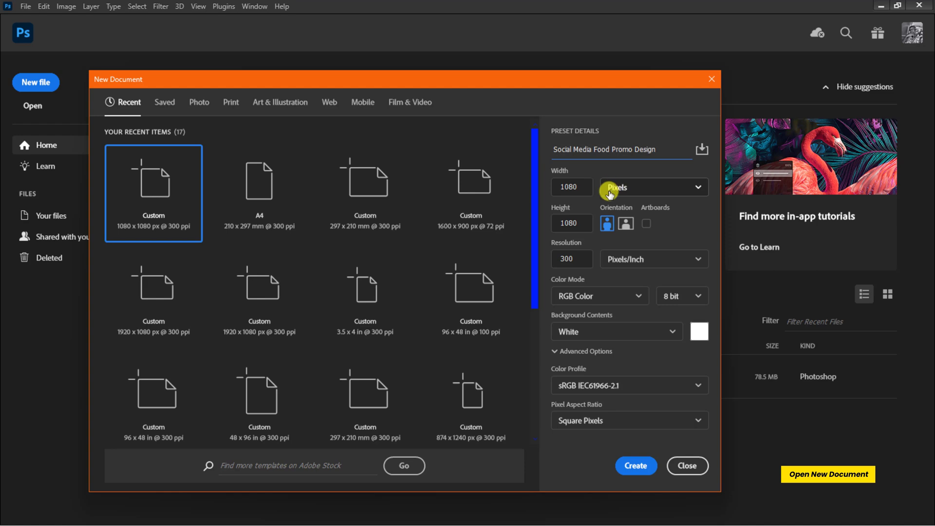
pyautogui.click(634, 466)
# Step: Create two layer groups above the background layer, named Background & Images and Text
pyautogui.hotkey('ctrl', '-')
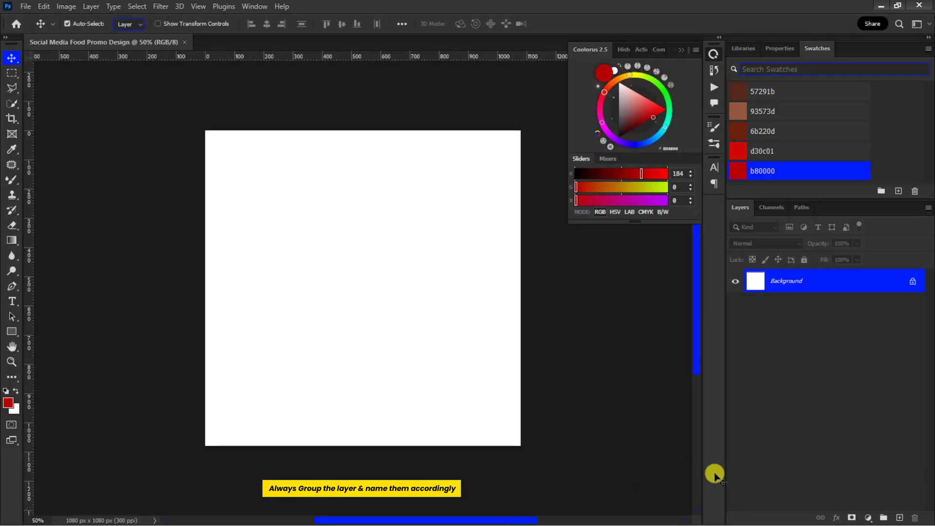
pyautogui.click(882, 518)
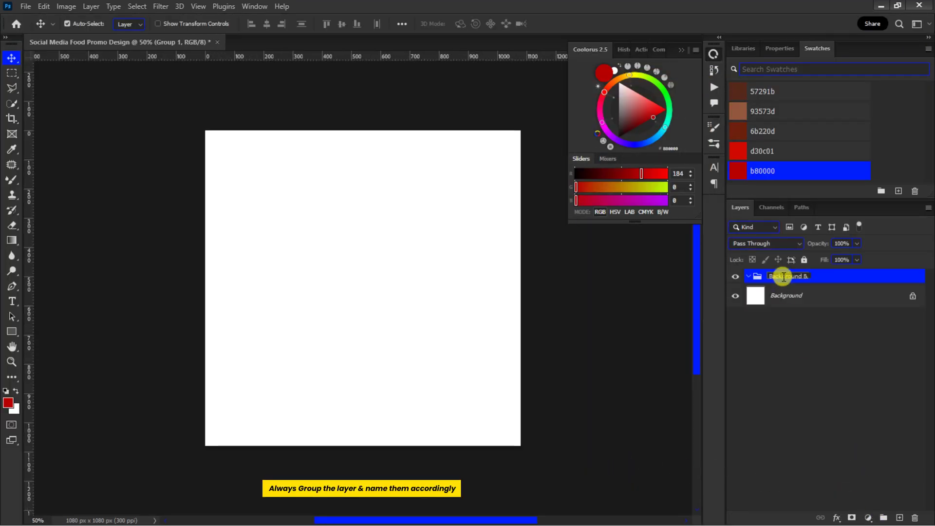
pyautogui.write('Images')
pyautogui.press('Return')
pyautogui.click(882, 517)
pyautogui.doubleClick(778, 276)
pyautogui.write('Text')
pyautogui.press('Return')
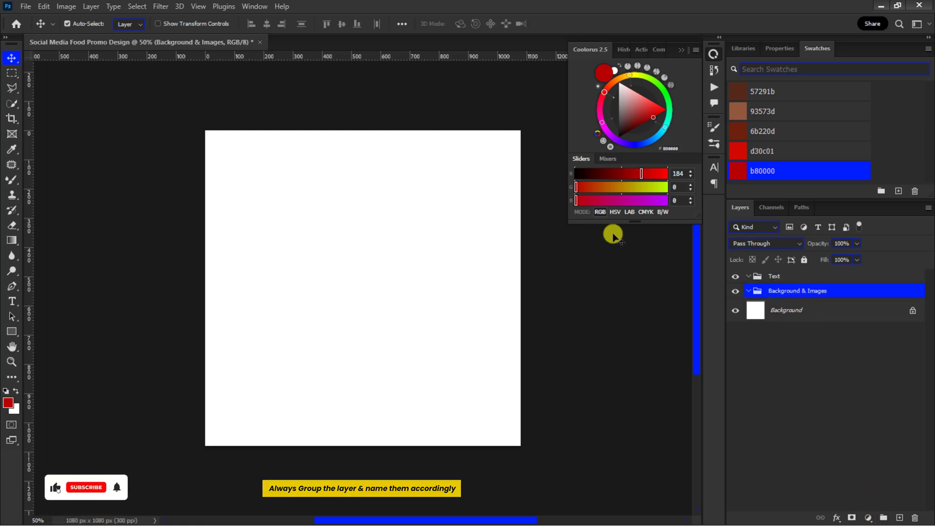
# Step: Start a new guide layout with columns turned off and margins turned on
pyautogui.click(198, 6)
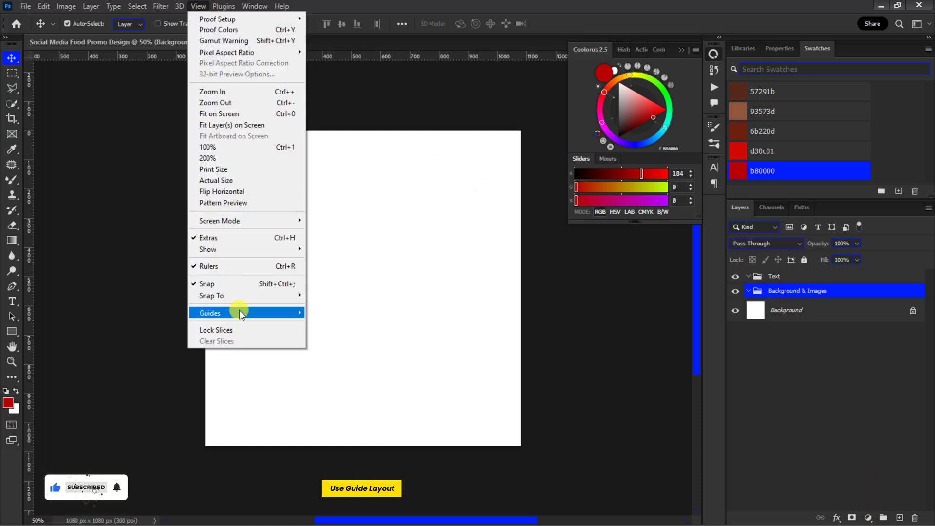
pyautogui.moveTo(239, 314)
pyautogui.click(341, 388)
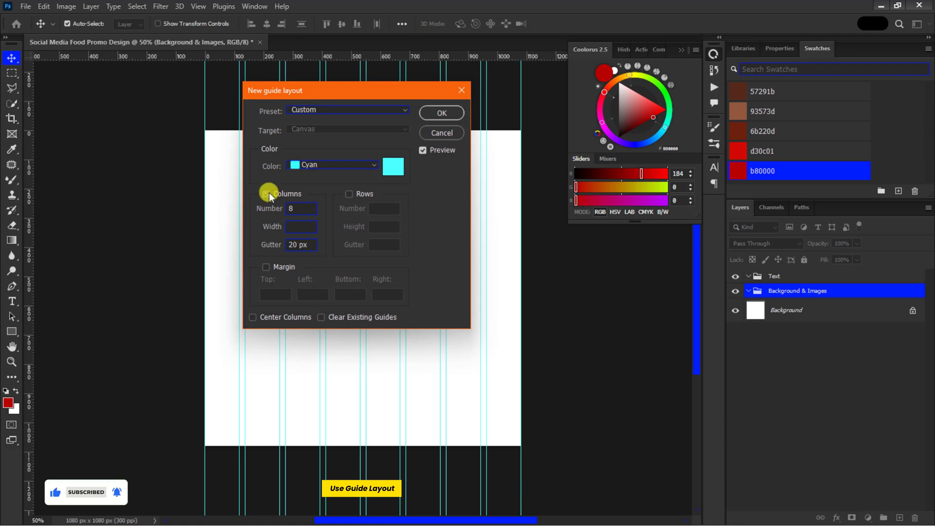
pyautogui.click(266, 194)
pyautogui.click(266, 267)
# Step: Set the guide layout's top, left, bottom and right margins to 50 px and apply it
pyautogui.doubleClick(266, 294)
pyautogui.write('50')
pyautogui.click(305, 294)
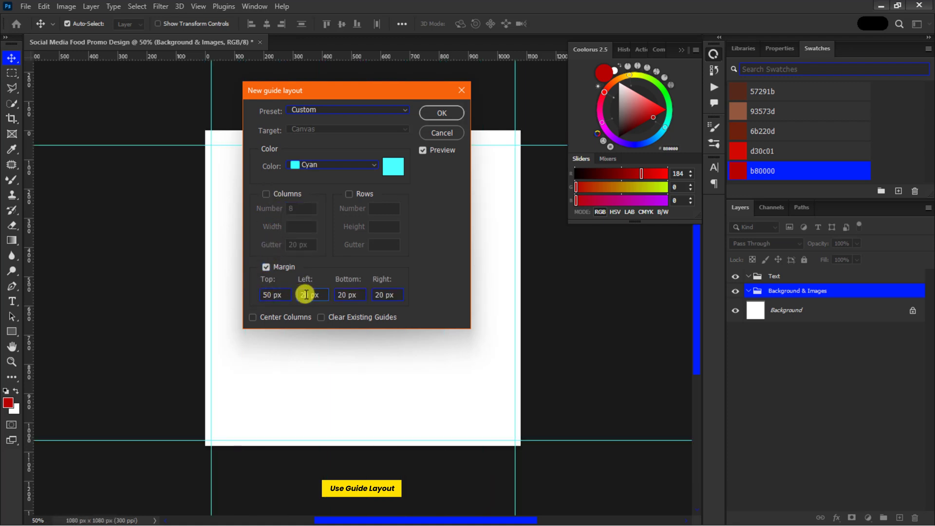
pyautogui.write('50')
pyautogui.doubleClick(346, 295)
pyautogui.write('50')
pyautogui.doubleClick(383, 295)
pyautogui.write('50')
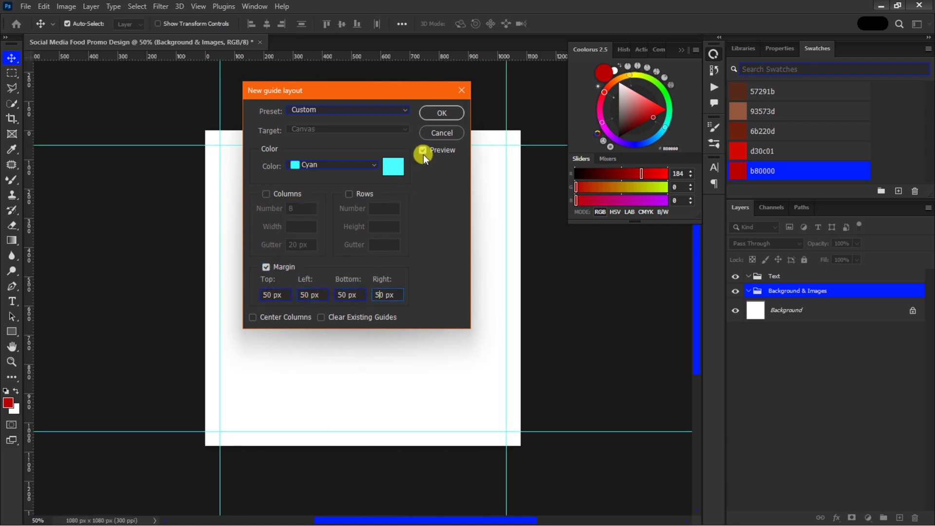
pyautogui.click(441, 112)
# Step: Place the brown-wooden-parquet-floor-illustration-png-clip-art image as an embedded layer at its default size
pyautogui.click(27, 8)
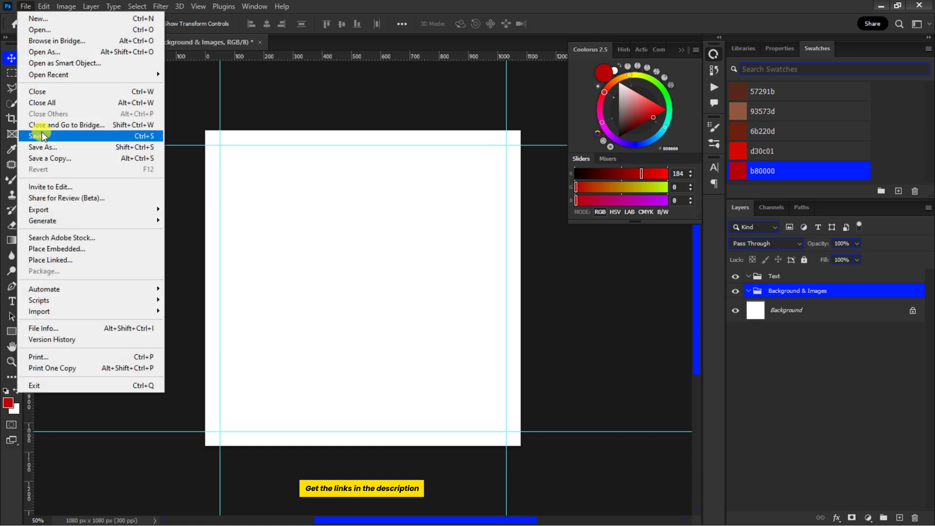
pyautogui.click(59, 245)
pyautogui.click(99, 150)
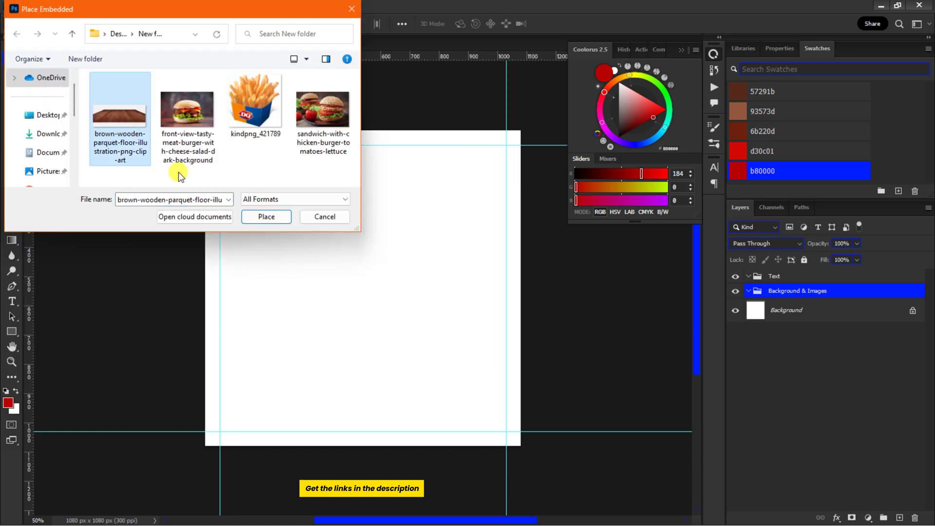
pyautogui.click(266, 216)
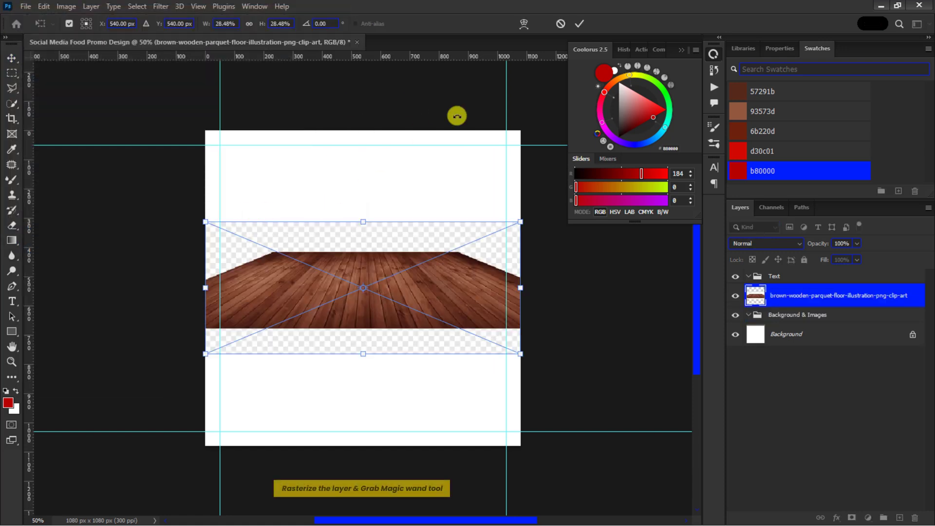
pyautogui.click(578, 24)
# Step: Rasterize the wooden floor layer and delete the checkered areas above and below the floor using the Magic Wand
pyautogui.rightClick(789, 298)
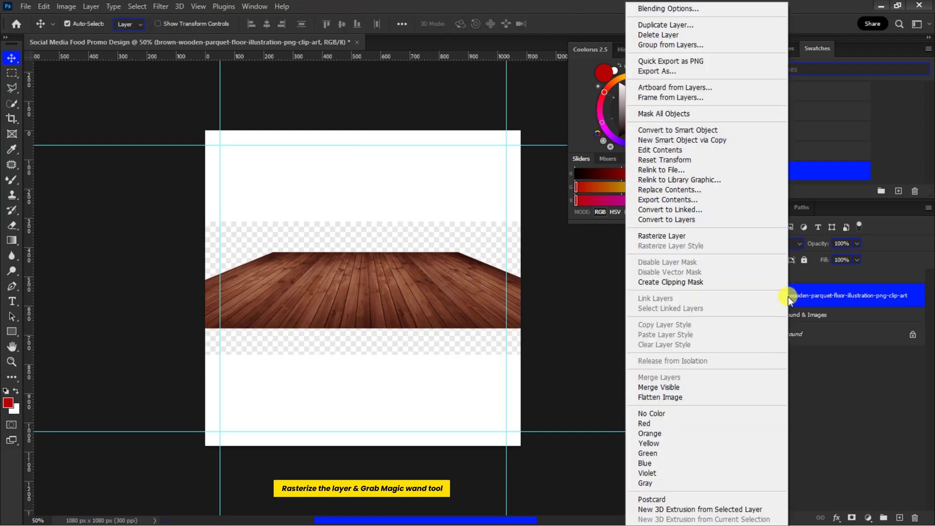
pyautogui.click(711, 237)
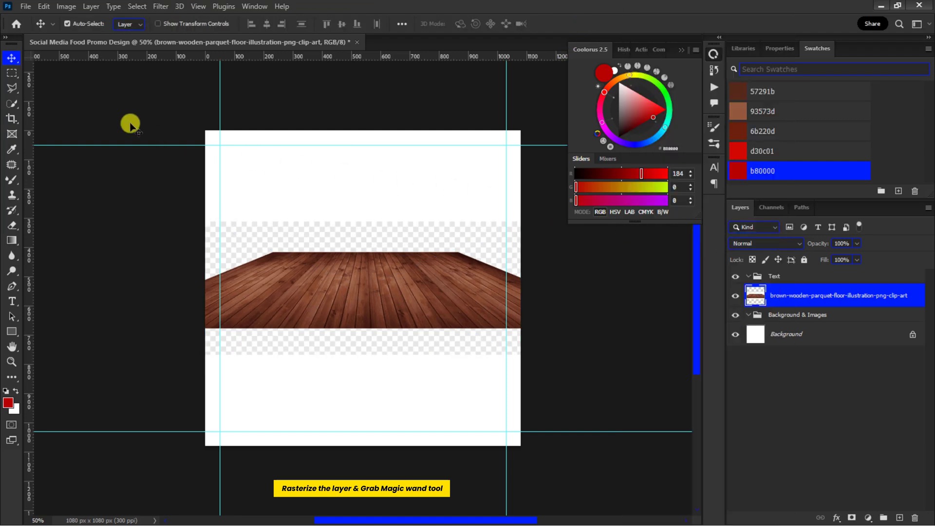
pyautogui.click(19, 104)
pyautogui.click(52, 128)
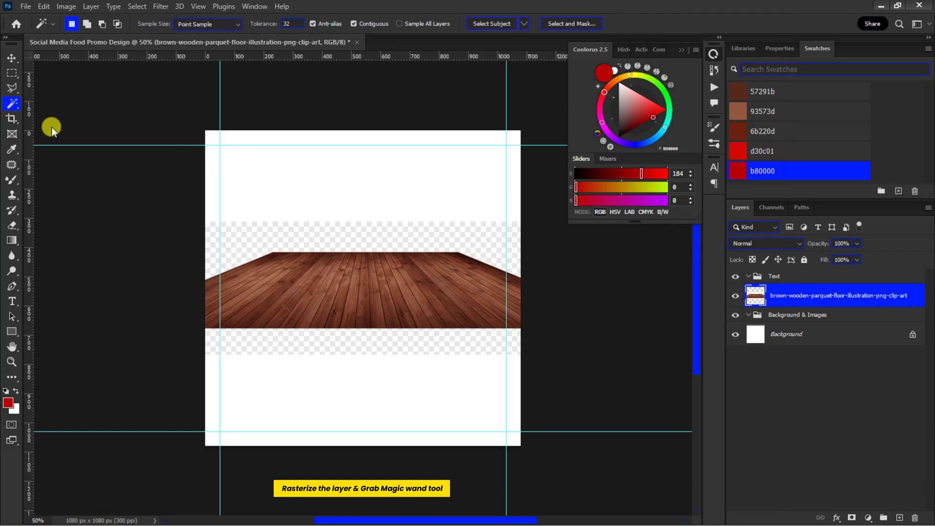
pyautogui.click(296, 239)
pyautogui.press('Delete')
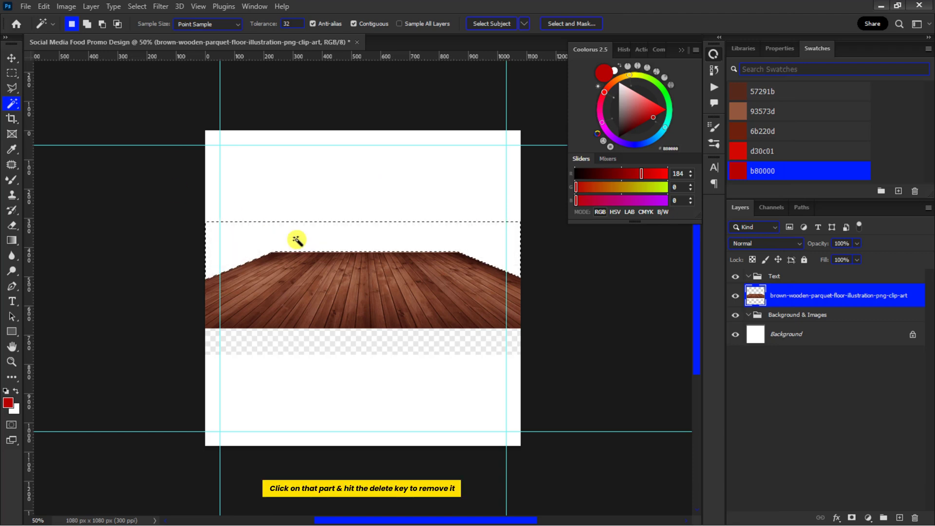
pyautogui.click(313, 345)
pyautogui.press('Delete')
pyautogui.press('v')
pyautogui.hotkey('ctrl', 'd')
# Step: Move the wooden floor down to the bottom edge of the canvas
pyautogui.hotkey('ctrl', '+')
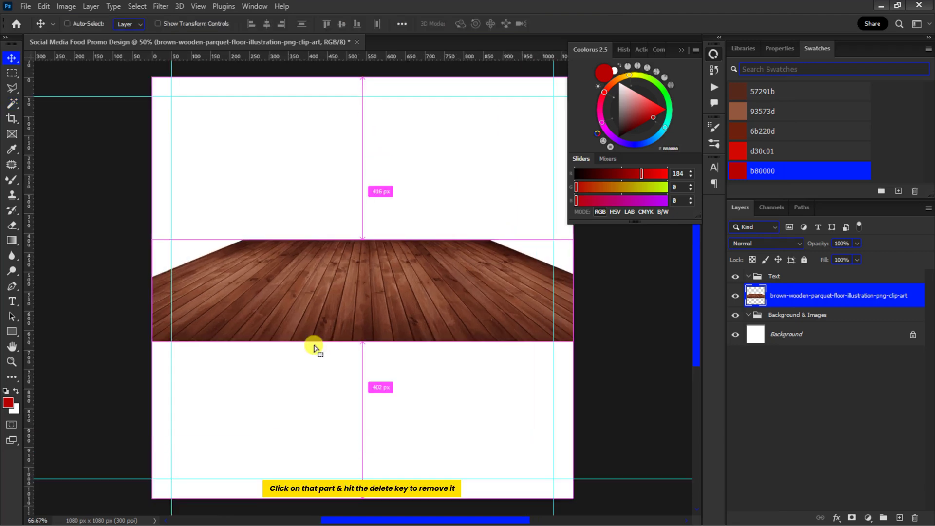
pyautogui.moveTo(354, 289); pyautogui.dragTo(357, 442)
pyautogui.hotkey('ctrl', '-')
# Step: Enlarge the wooden floor slightly from its center and move its layer into the Background & Images group
pyautogui.hotkey('ctrl', 't')
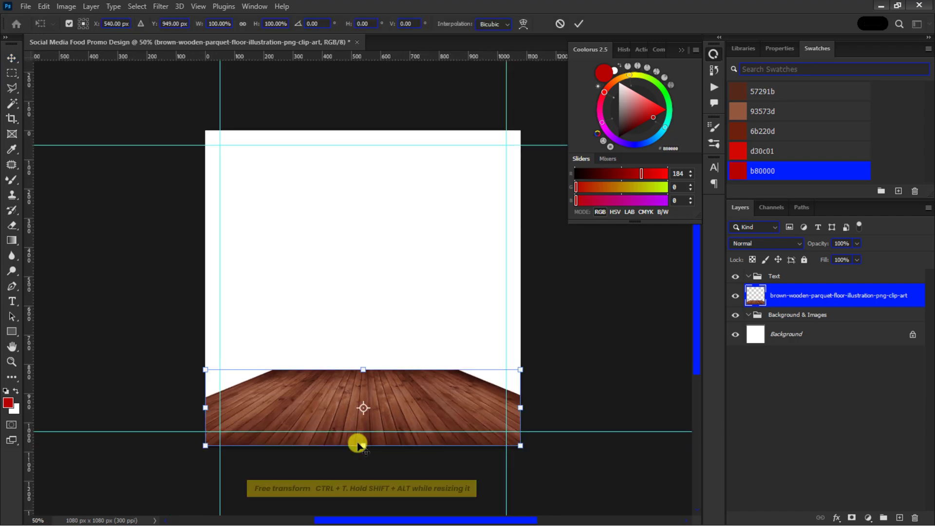
pyautogui.moveTo(521, 370); pyautogui.dragTo(555, 357)
pyautogui.press('Return')
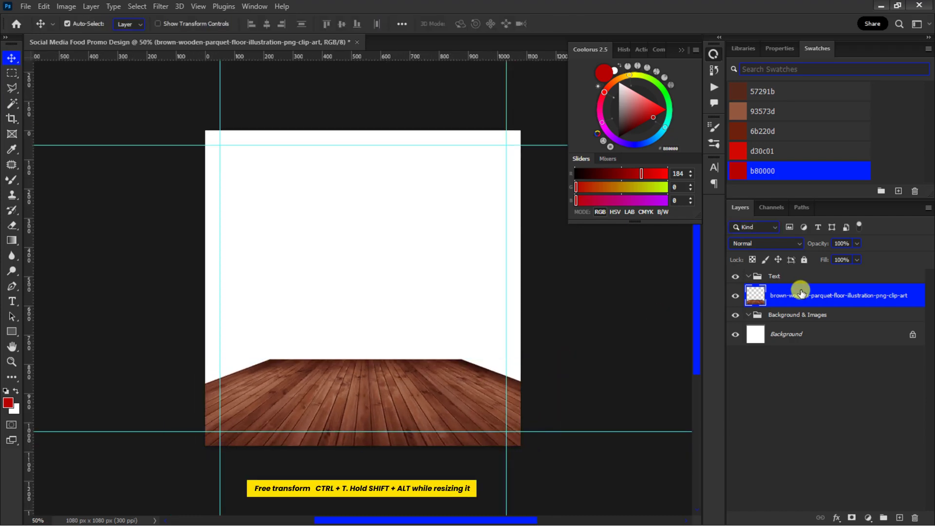
pyautogui.moveTo(801, 292); pyautogui.dragTo(799, 316)
# Step: Place the front-view-tasty-meat-burger-with-cheese-salad-dark-background image as an embedded layer and enlarge it to fill the canvas
pyautogui.hotkey('ctrl', '-')
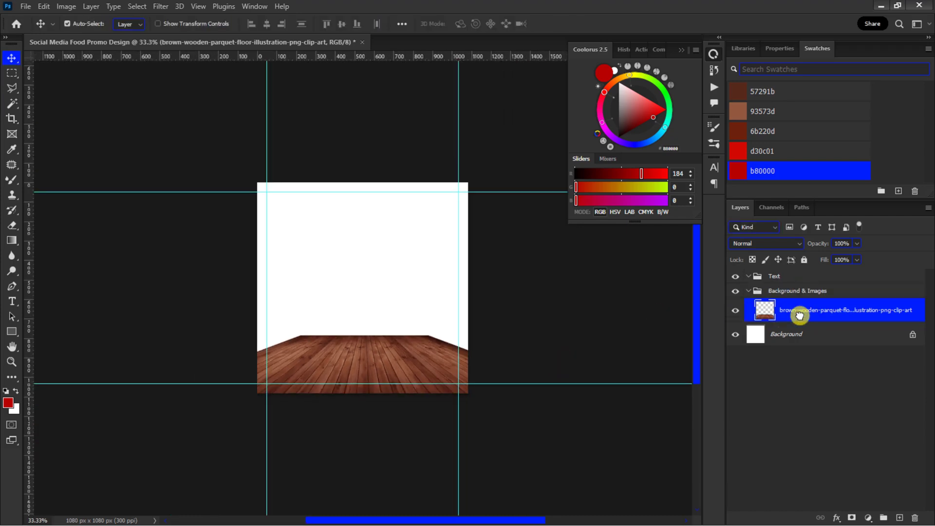
pyautogui.click(33, 7)
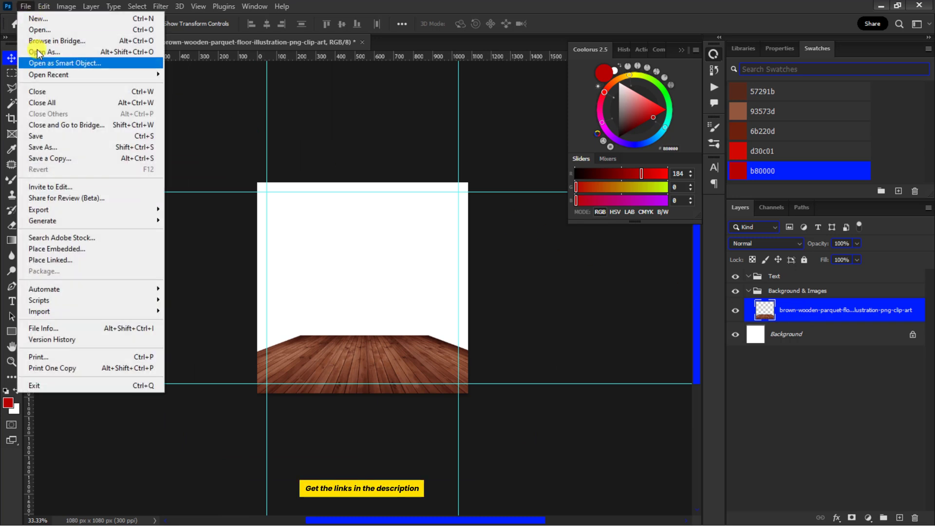
pyautogui.click(74, 243)
pyautogui.click(187, 146)
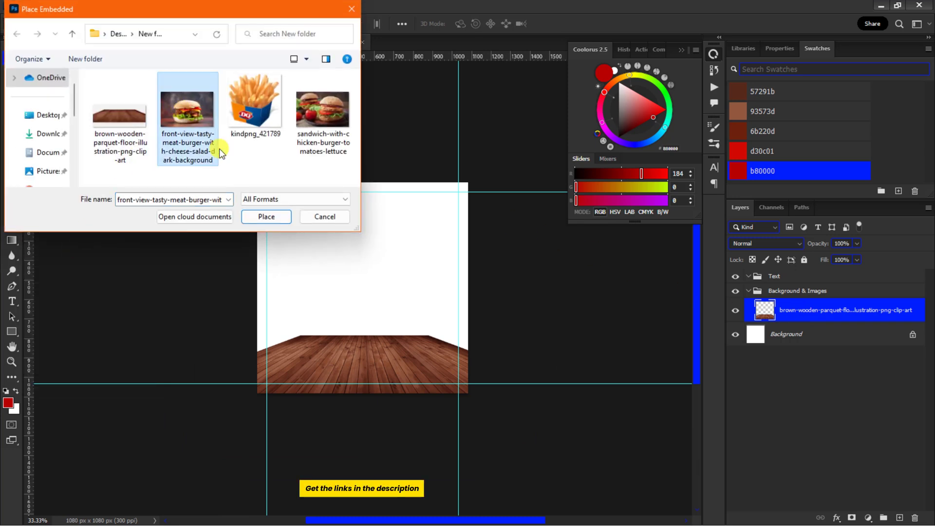
pyautogui.click(266, 216)
pyautogui.moveTo(470, 215); pyautogui.dragTo(526, 174)
pyautogui.click(580, 23)
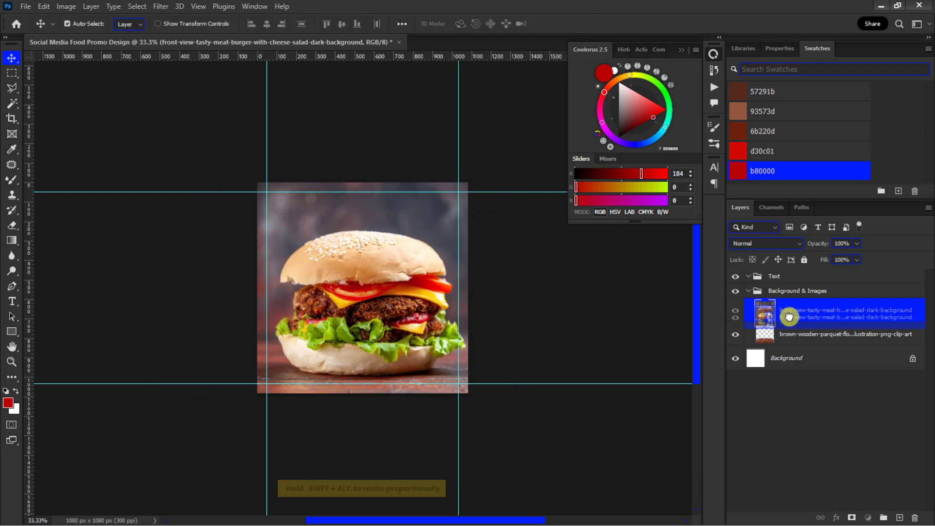
# Step: Move the burger layer below the wooden floor layer and convert it to a smart object
pyautogui.moveTo(776, 310); pyautogui.dragTo(792, 344)
pyautogui.hotkey('ctrl', '+')
pyautogui.rightClick(791, 339)
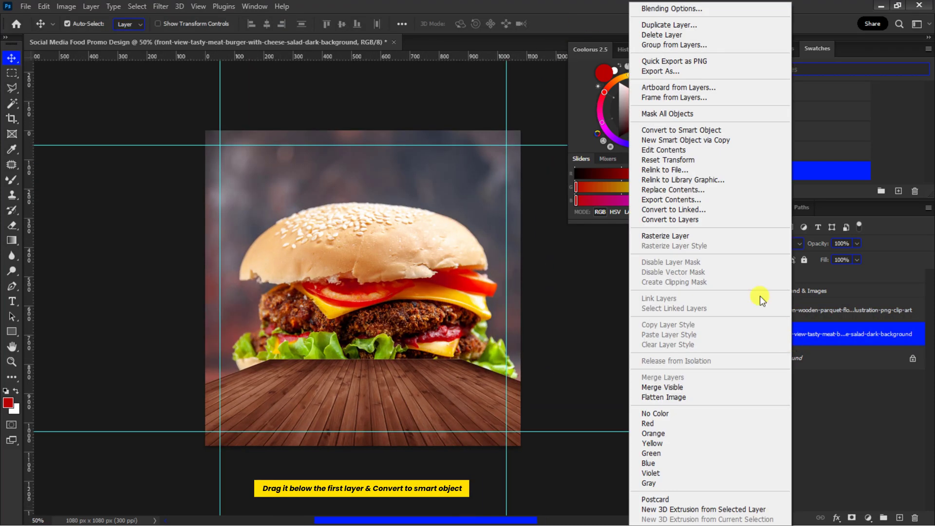
pyautogui.click(682, 130)
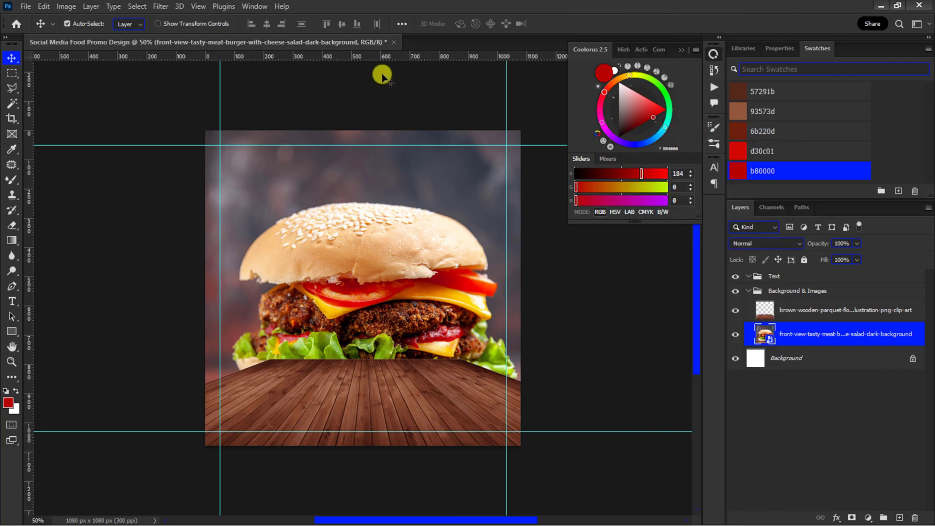
# Step: Apply a Gaussian Blur with a radius of 35 pixels to the burger layer
pyautogui.click(161, 6)
pyautogui.moveTo(244, 156)
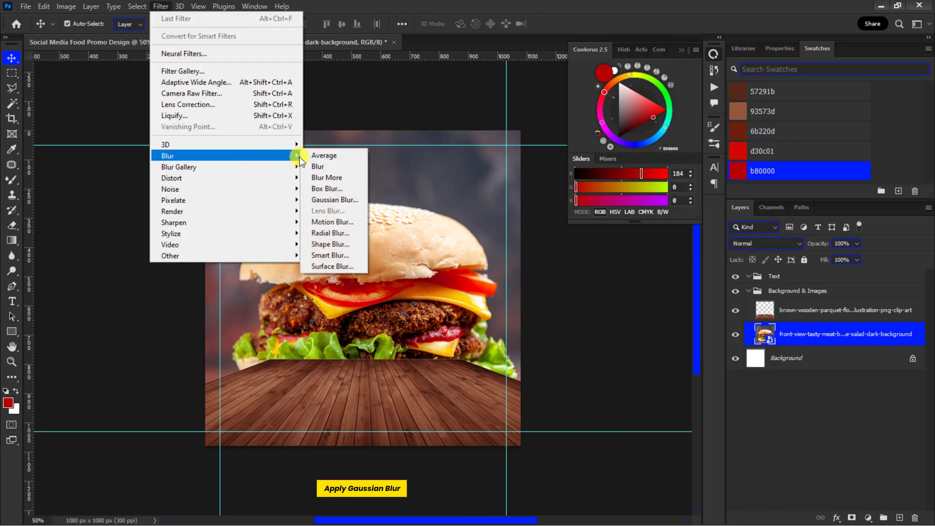
pyautogui.click(333, 200)
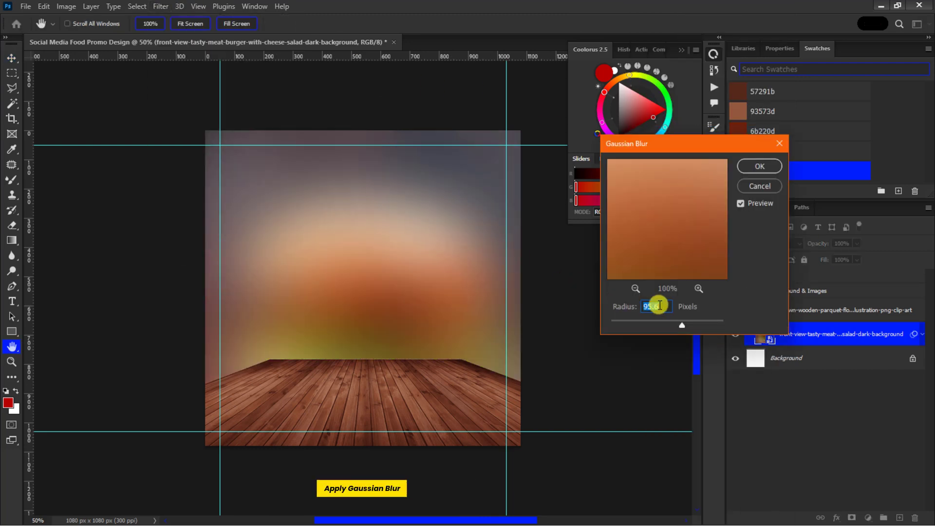
pyautogui.write('35')
pyautogui.click(750, 167)
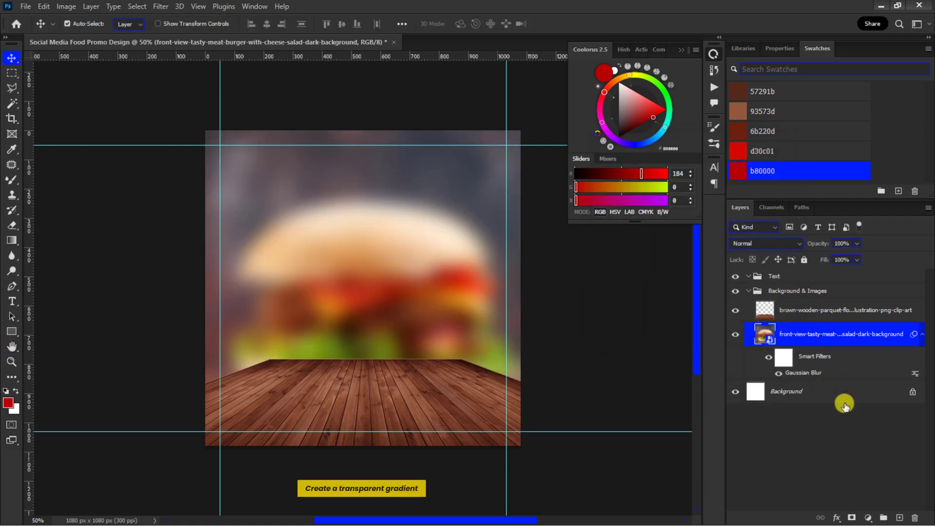
# Step: Add a gradient fill layer above the blurred burger and choose the Foreground to Transparent preset for it
pyautogui.click(867, 518)
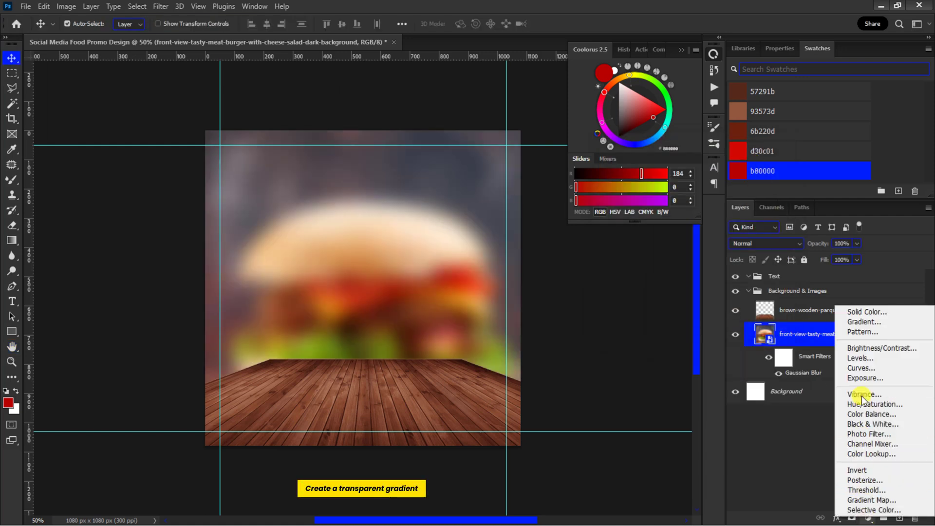
pyautogui.click(862, 323)
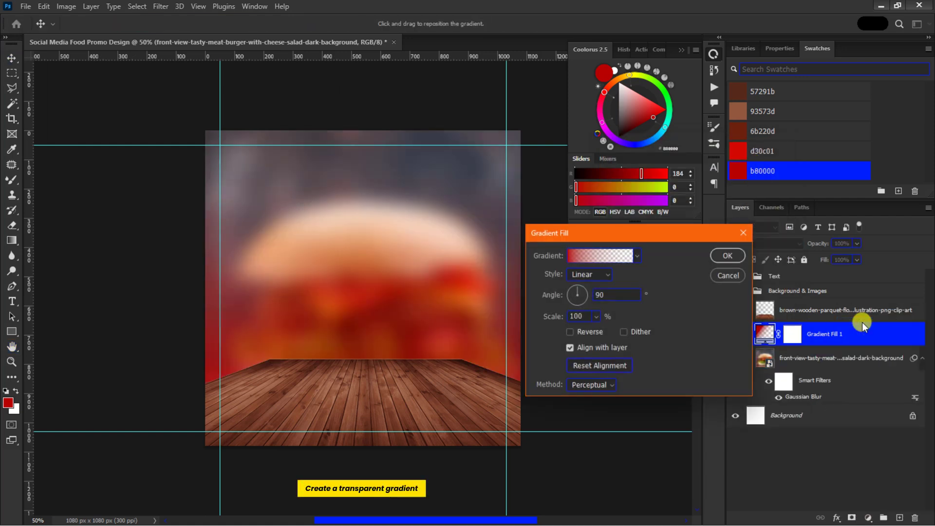
pyautogui.click(583, 256)
pyautogui.click(547, 263)
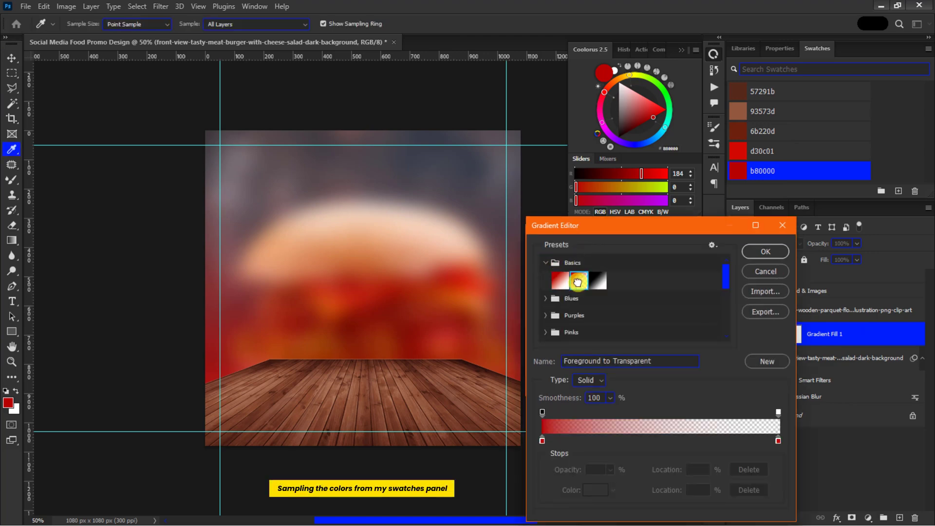
# Step: Set the gradient's starting color stop to the dark brown swatch 57291b
pyautogui.click(542, 440)
pyautogui.click(594, 491)
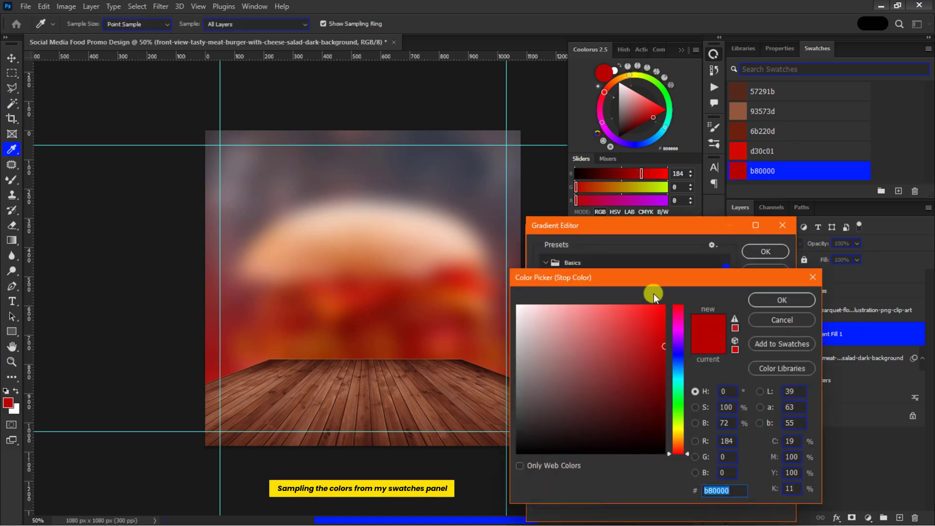
pyautogui.click(737, 92)
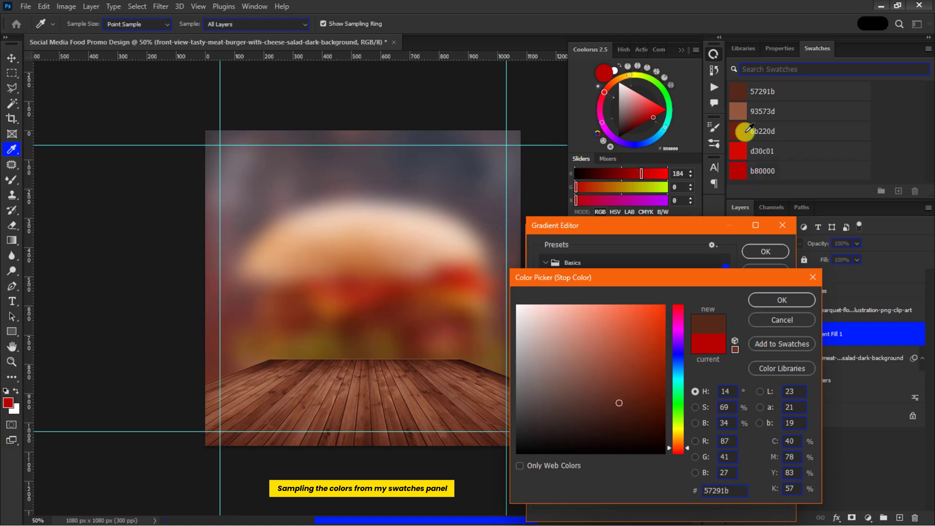
pyautogui.click(769, 300)
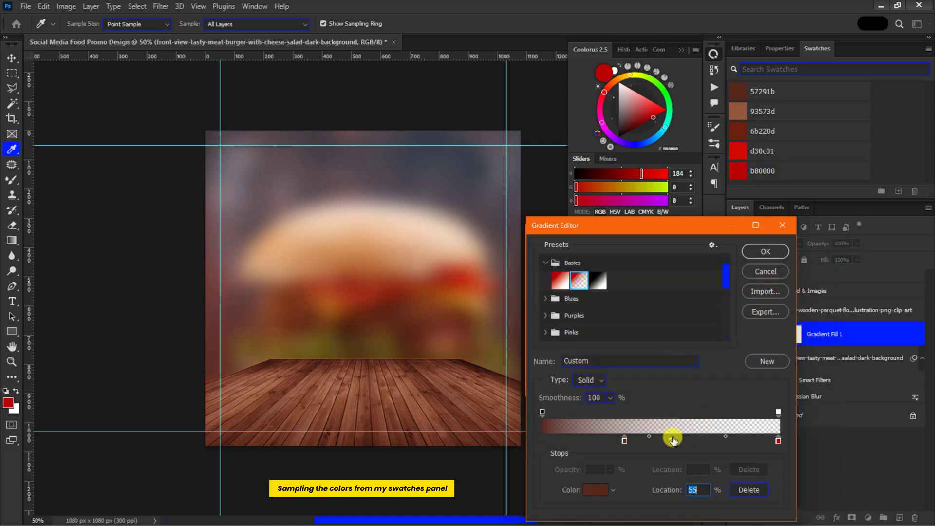
# Step: Set the gradient's added middle color stop to swatch 93573d and move it farther toward the transparent end
pyautogui.click(599, 491)
pyautogui.click(738, 111)
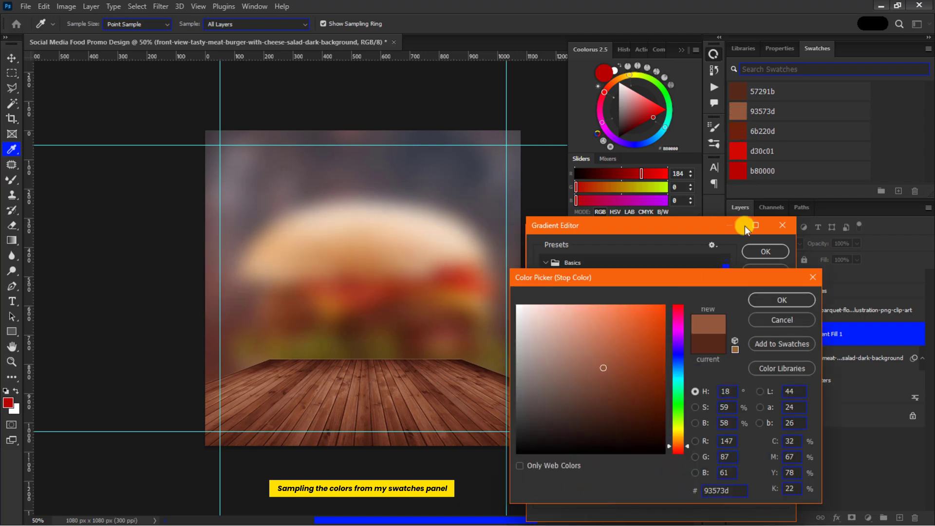
pyautogui.click(761, 299)
pyautogui.click(696, 489)
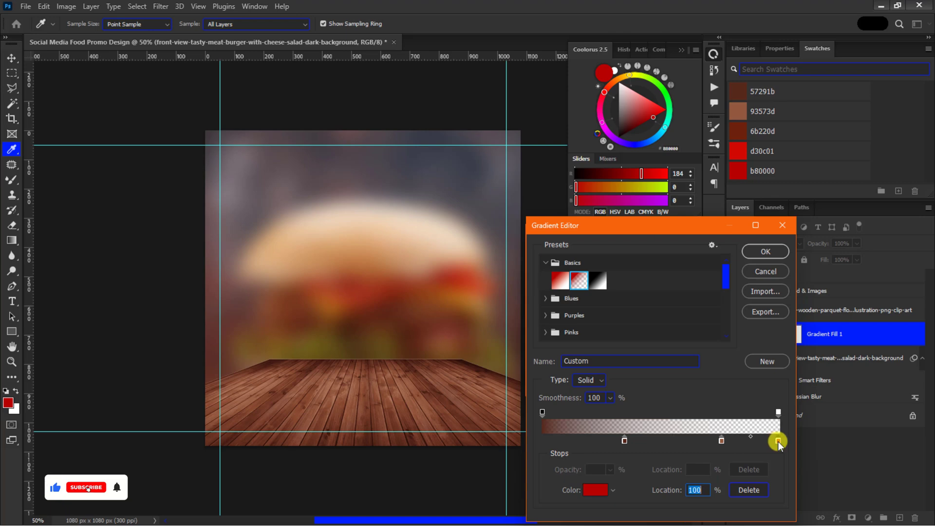
# Step: Set the gradient's ending color stop at location 100 to swatch 57291b and accept the edited gradient
pyautogui.click(599, 491)
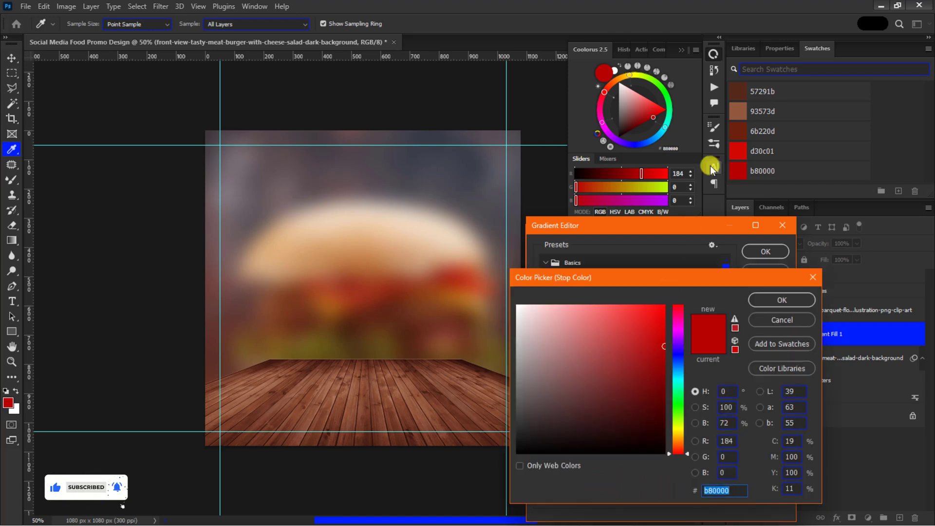
pyautogui.click(737, 91)
pyautogui.click(774, 298)
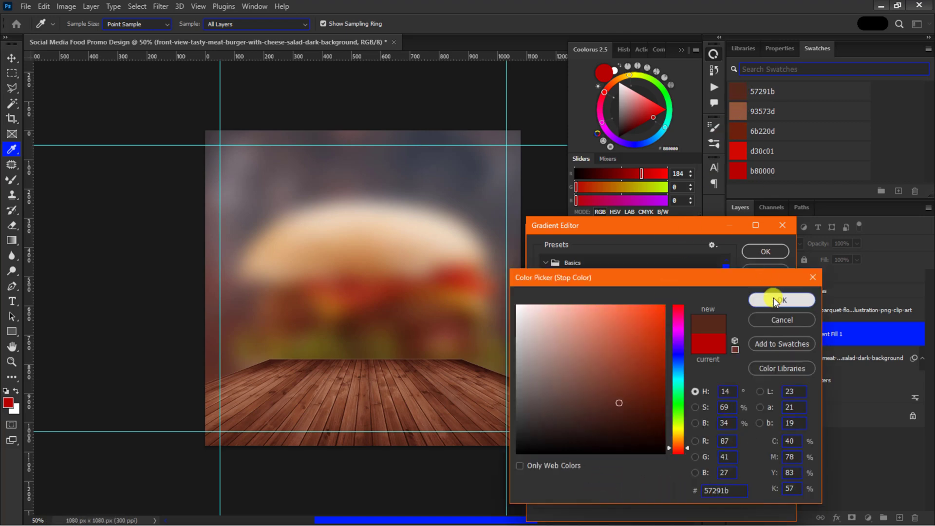
pyautogui.click(767, 250)
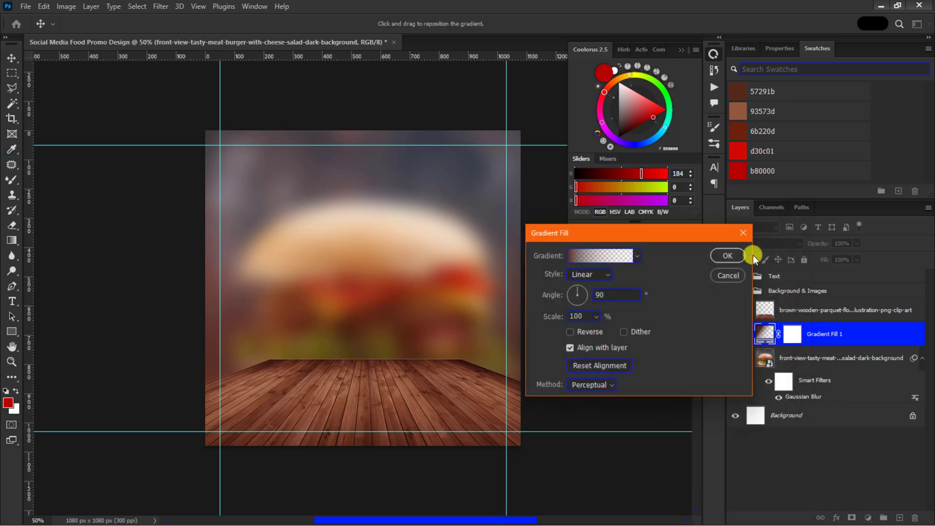
# Step: Reverse the gradient fill and set its layer's blend mode to Vivid Light
pyautogui.click(569, 333)
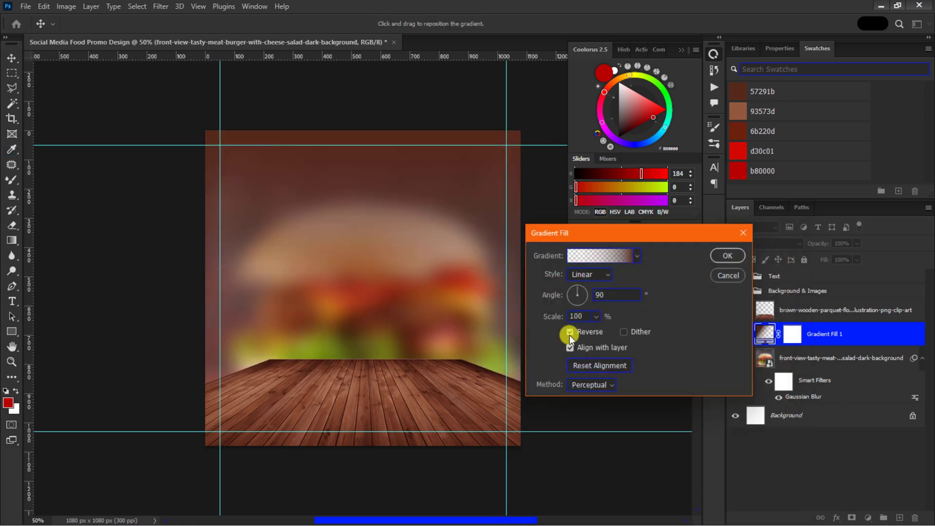
pyautogui.click(724, 256)
pyautogui.click(762, 244)
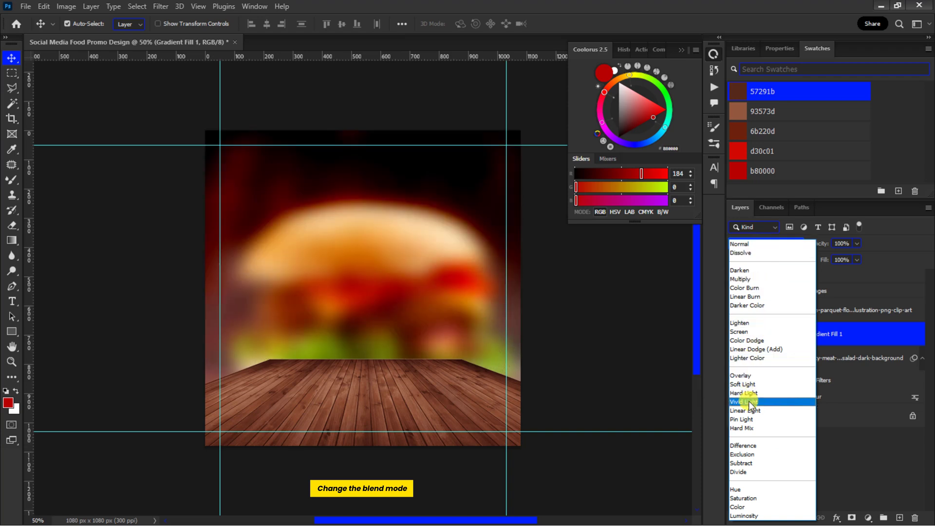
pyautogui.click(749, 402)
pyautogui.click(749, 402)
# Step: Resize the blurred burger layer proportionally about its center
pyautogui.hotkey('ctrl', '-')
pyautogui.hotkey('ctrl', 't')
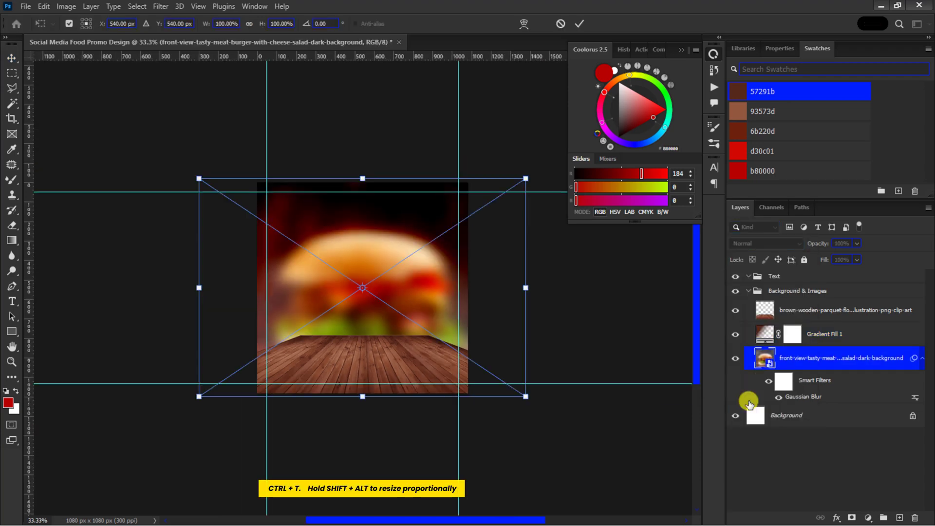
pyautogui.hotkey('ctrl', 'z')
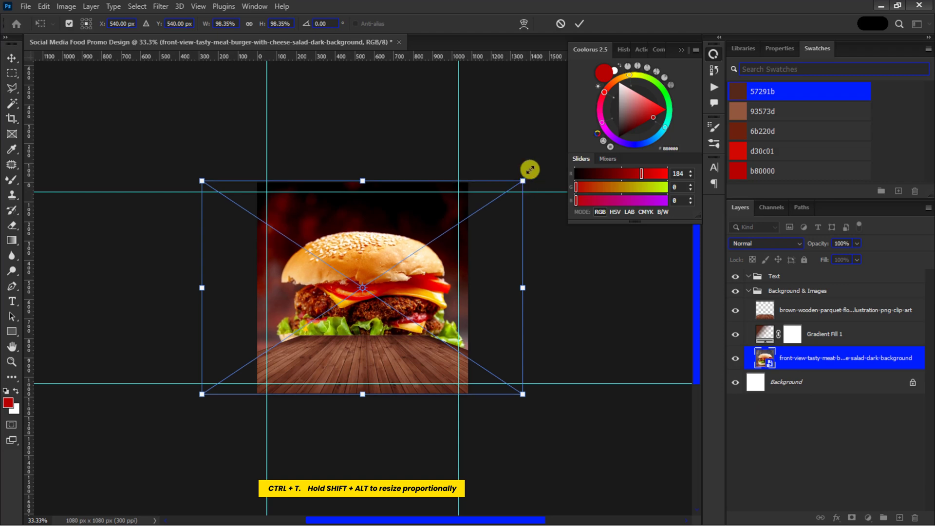
pyautogui.click(579, 23)
pyautogui.hotkey('ctrl', '+')
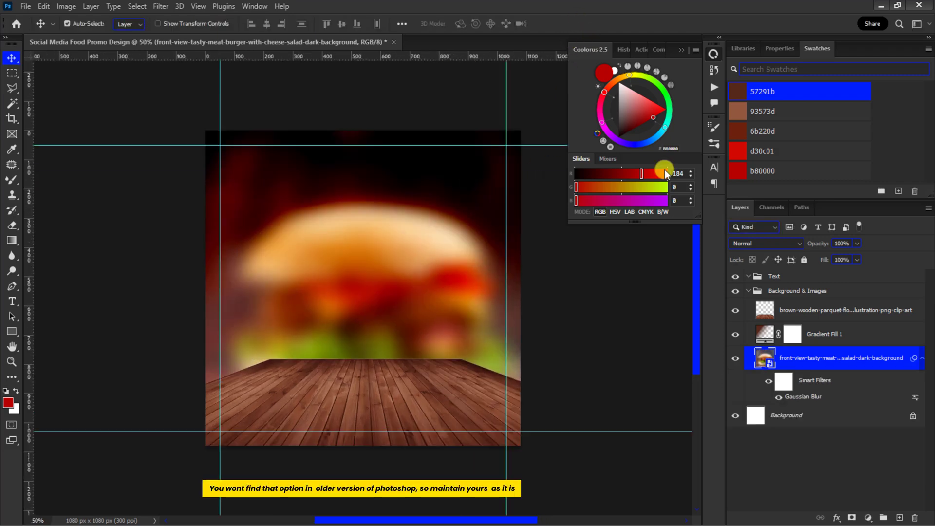
# Step: Change the interpolation method of the Gradient Fill 1 layer to Linear
pyautogui.doubleClick(765, 336)
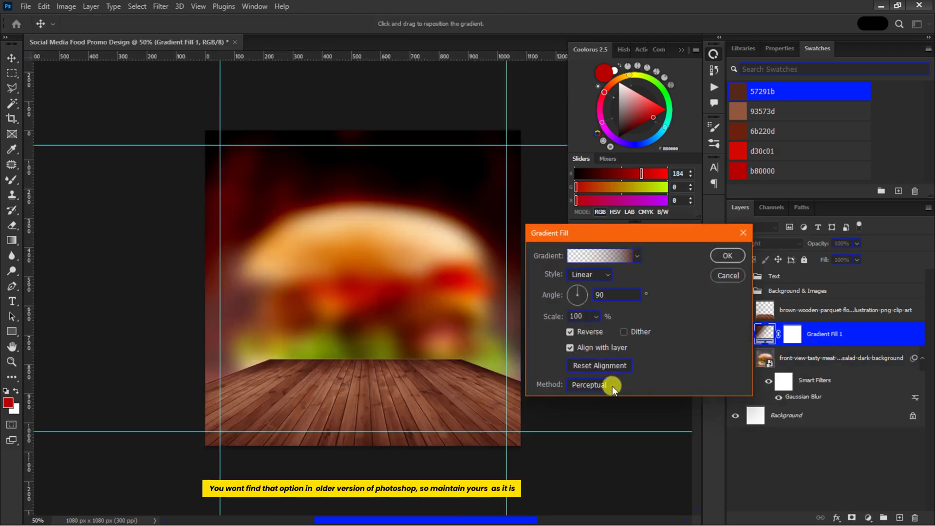
pyautogui.click(613, 386)
pyautogui.click(601, 406)
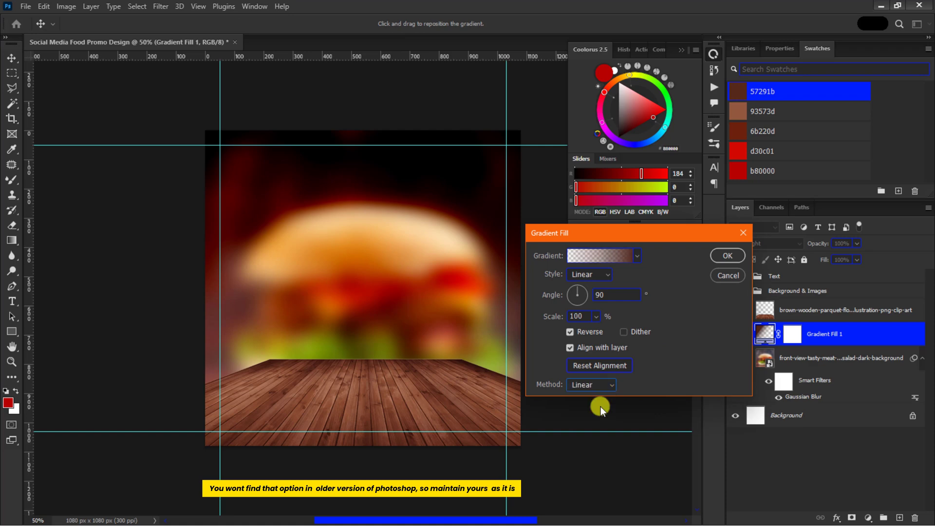
pyautogui.click(723, 254)
# Step: Create a transparent layer above Gradient Fill 1 and set the Gradient tool's starting color stop to swatch 6b220d
pyautogui.hotkey('ctrl', 'shift', 'alt', 'n')
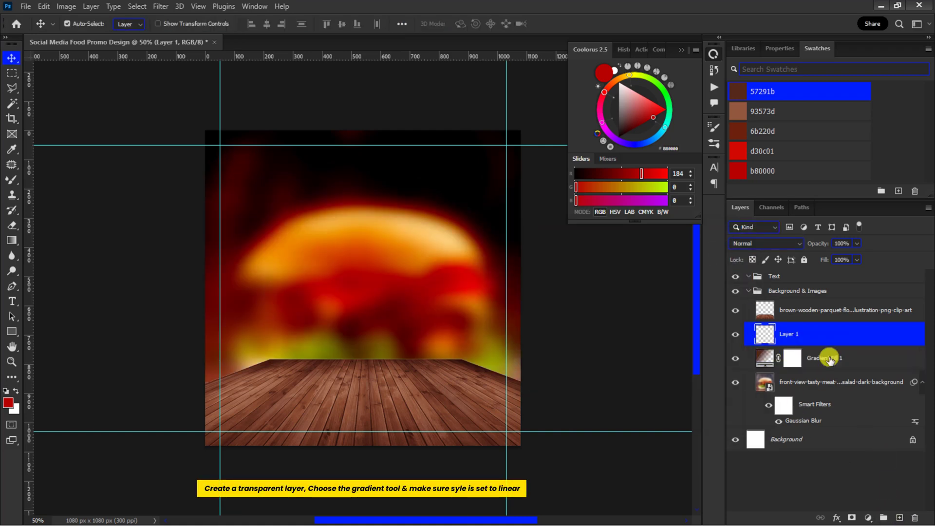
pyautogui.click(751, 131)
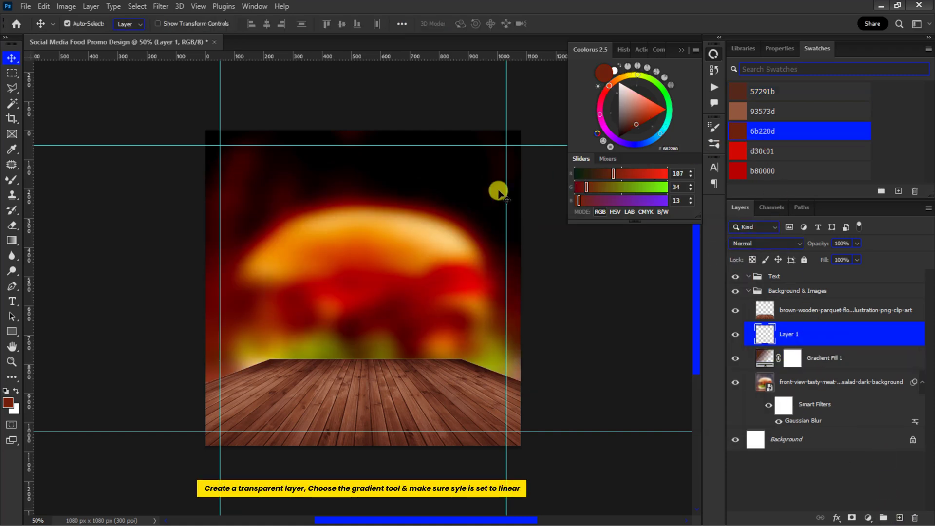
pyautogui.click(14, 240)
pyautogui.click(78, 23)
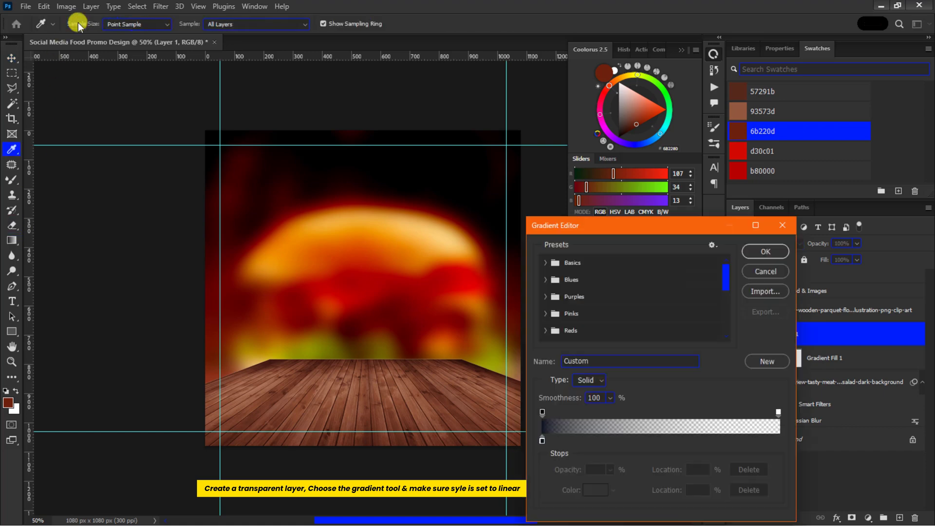
pyautogui.click(543, 442)
pyautogui.click(595, 489)
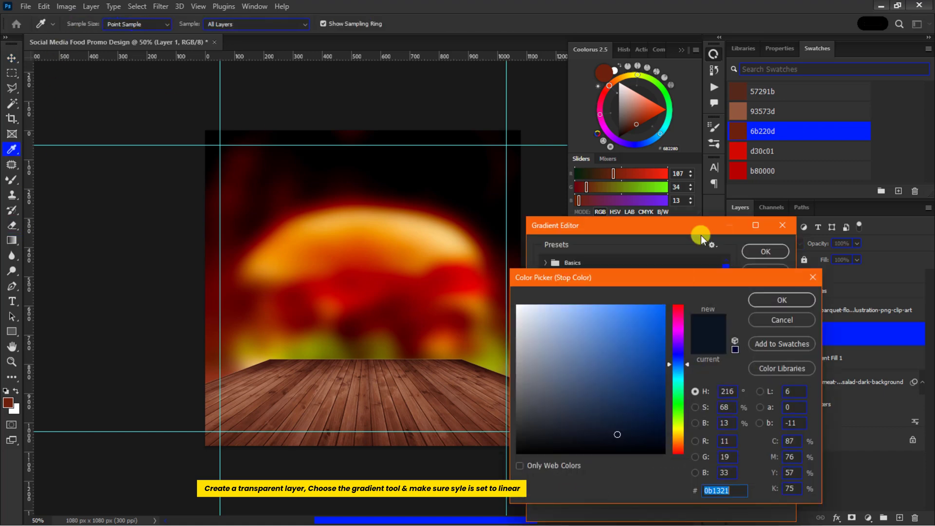
pyautogui.click(779, 300)
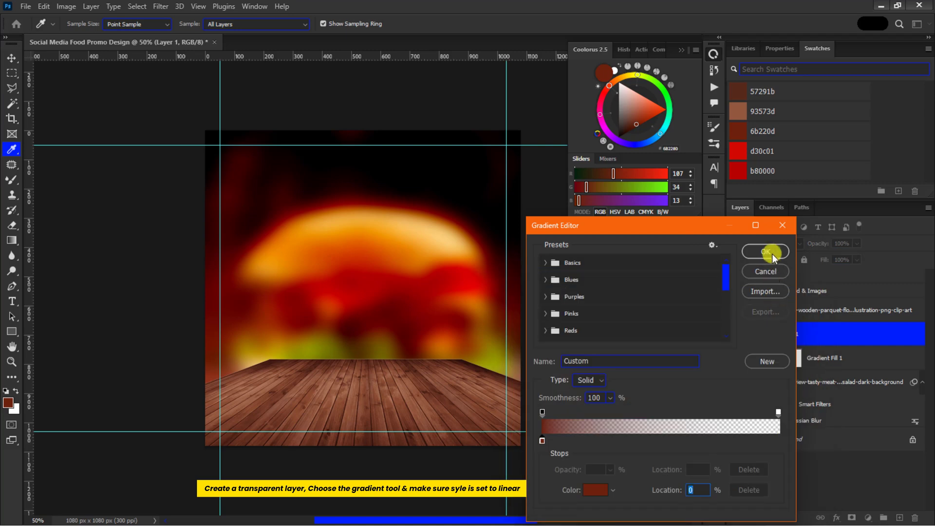
pyautogui.click(773, 252)
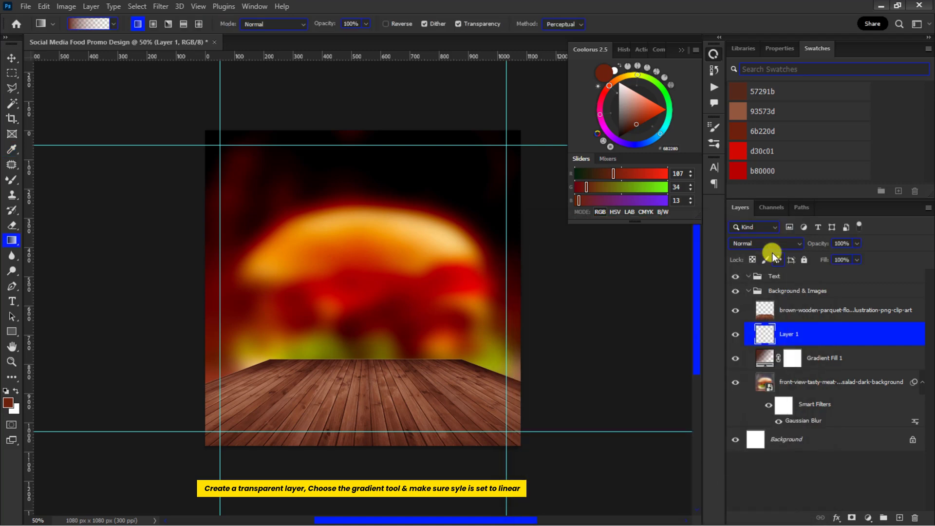
# Step: Draw a linear gradient on the new layer from just below the canvas up to the middle of the blurred burger
pyautogui.click(138, 24)
pyautogui.moveTo(362, 470); pyautogui.dragTo(365, 309)
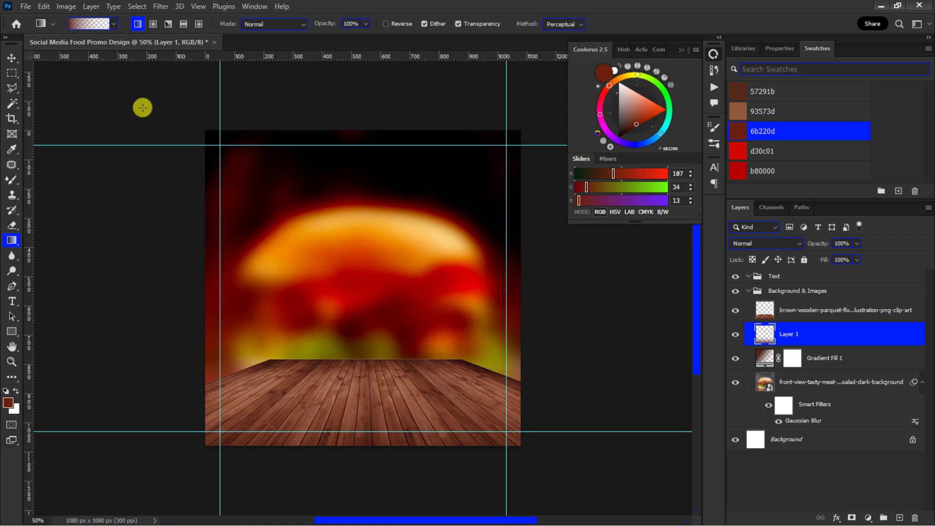
pyautogui.click(13, 57)
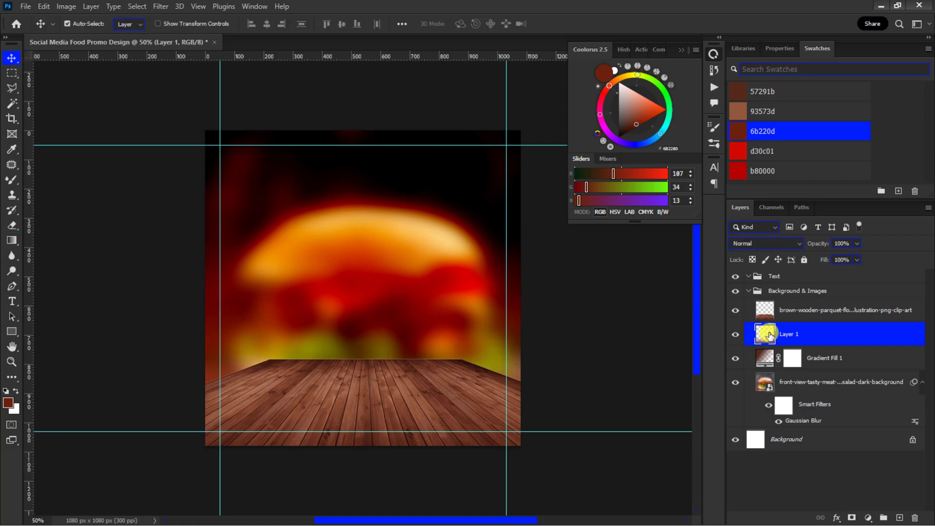
# Step: Extend the gradient on Layer 1 upward with Free Transform and set the layer's blend mode to Hard Light
pyautogui.hotkey('ctrl', 't')
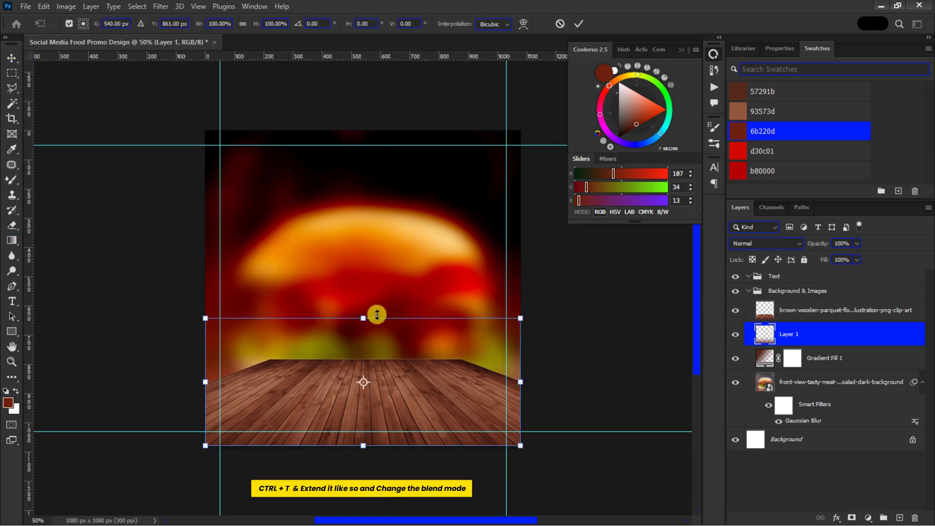
pyautogui.moveTo(366, 319); pyautogui.dragTo(364, 289)
pyautogui.moveTo(364, 444); pyautogui.dragTo(374, 400)
pyautogui.press('Return')
pyautogui.click(740, 248)
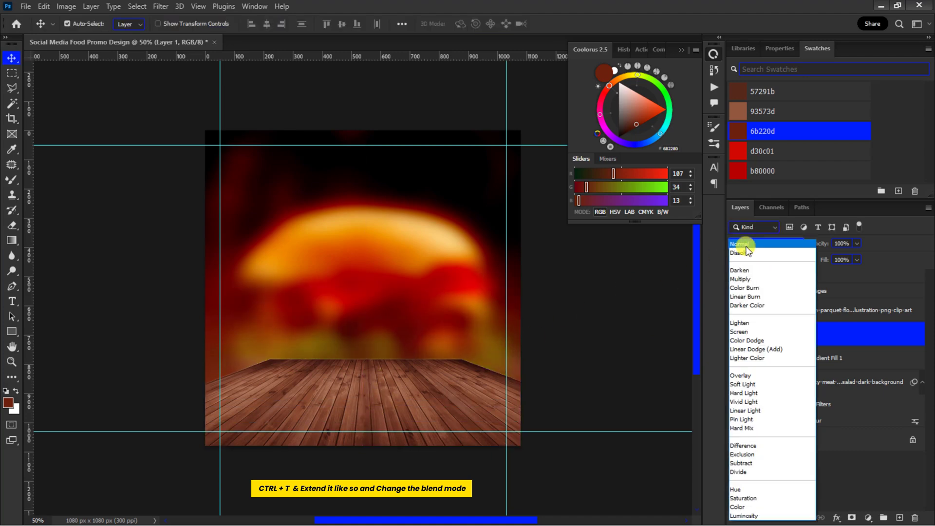
pyautogui.click(748, 392)
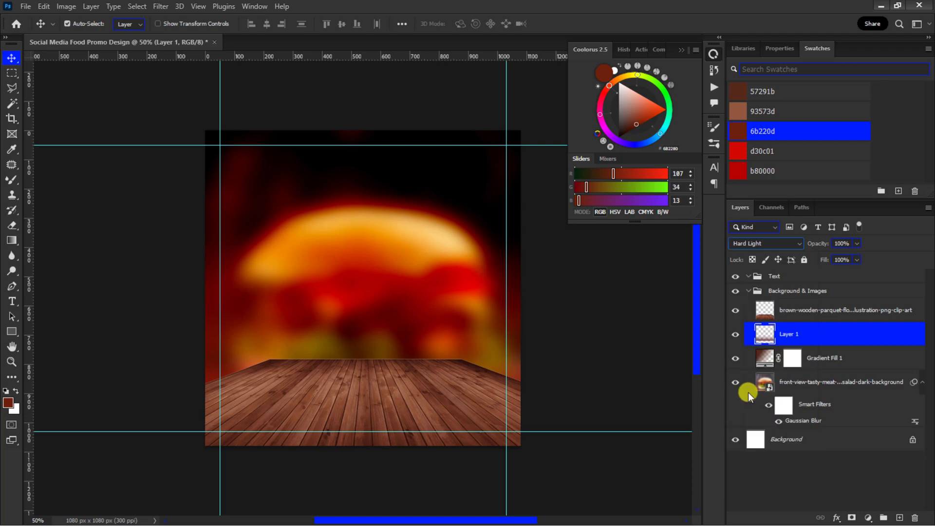
# Step: Select the wooden floor layer and open the recent file sandwich-with-chicken-burger-tomatoes-lettuce-Recovered.psd
pyautogui.click(764, 310)
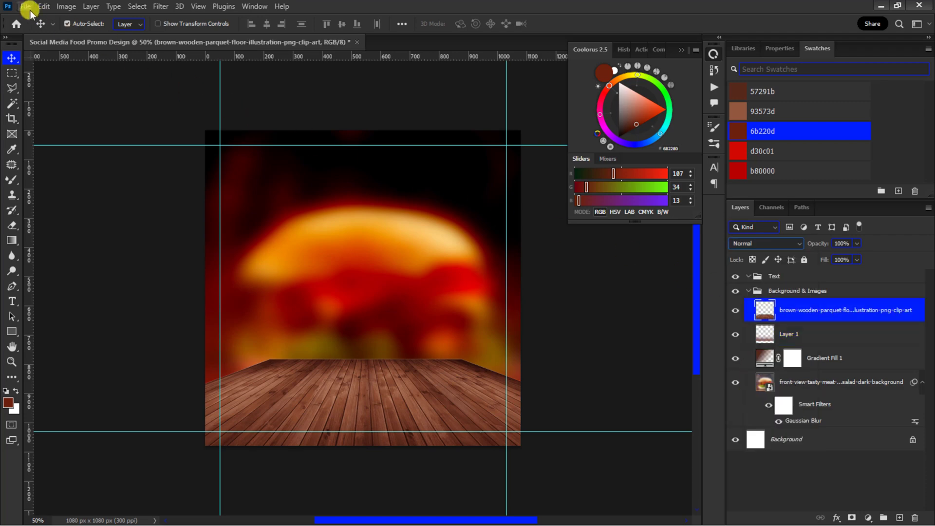
pyautogui.click(24, 7)
pyautogui.moveTo(41, 74)
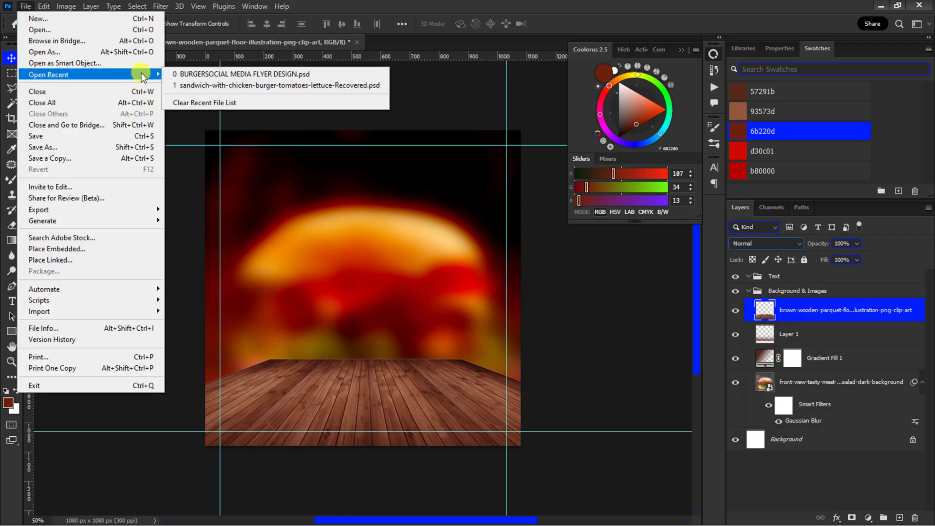
pyautogui.click(198, 84)
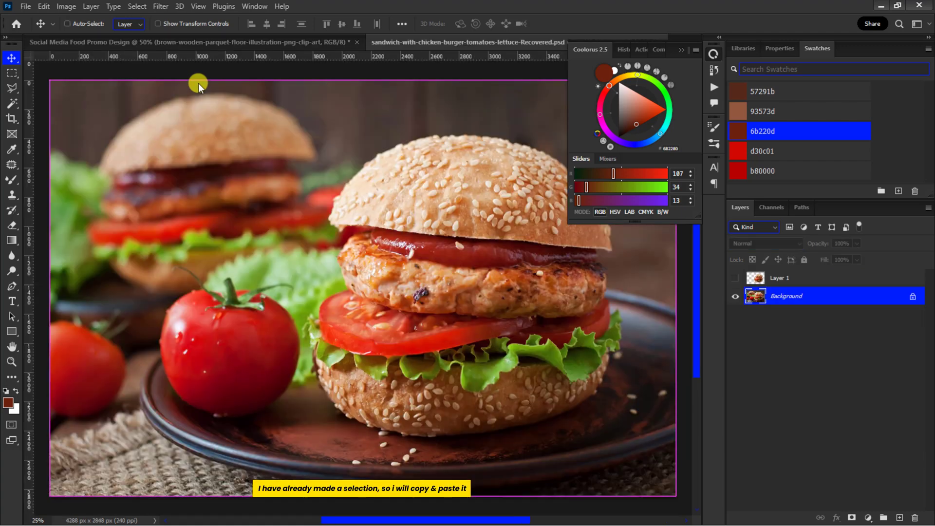
pyautogui.hotkey('ctrl', '-')
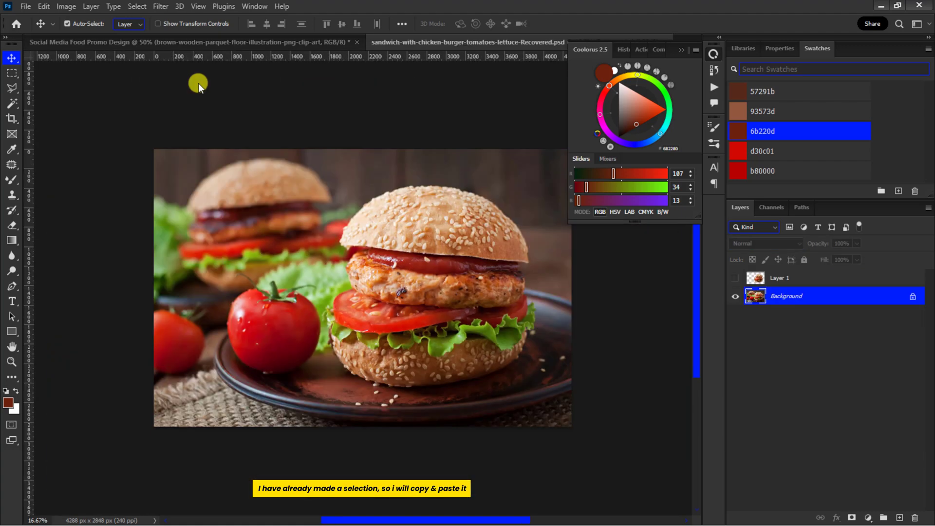
# Step: Load the burger cutout on Layer 1 as a selection and copy it
pyautogui.click(734, 296)
pyautogui.click(733, 278)
pyautogui.click(733, 278)
pyautogui.click(735, 296)
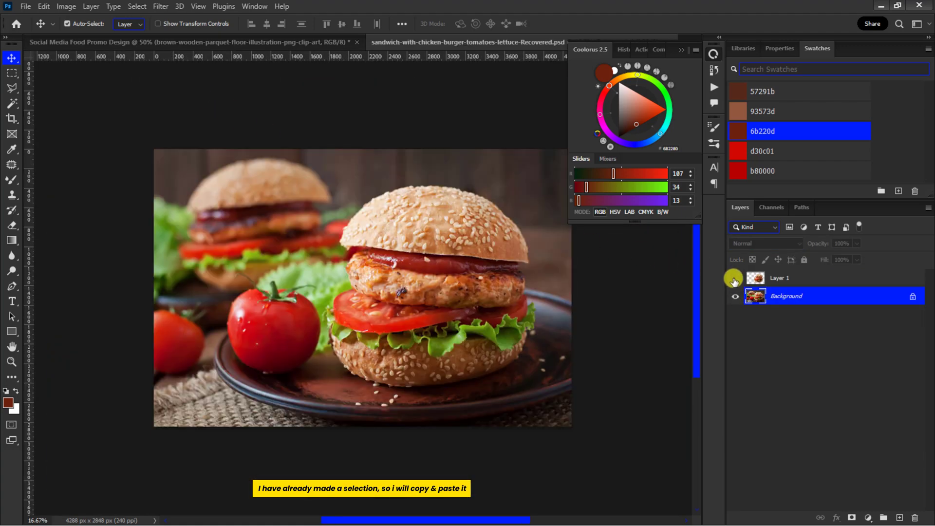
pyautogui.keyDown('ctrl'); pyautogui.click(757, 280); pyautogui.keyUp('ctrl')
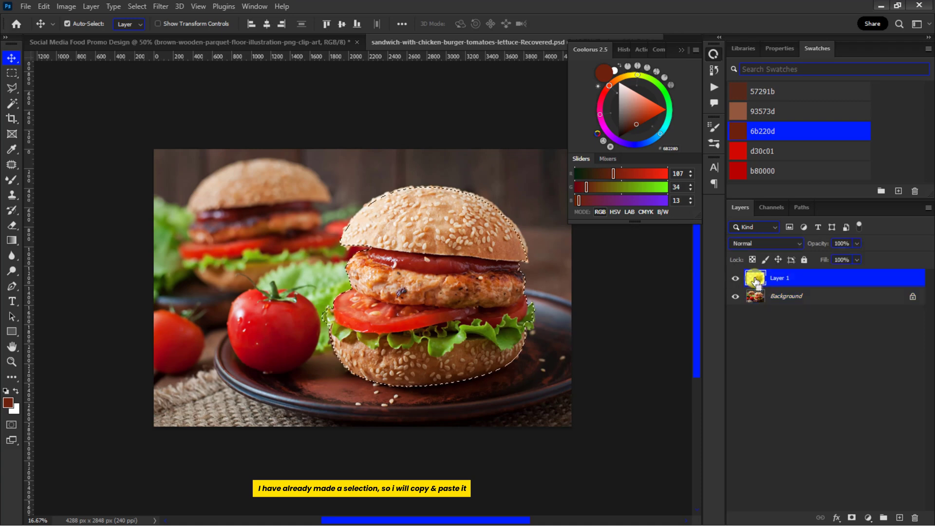
# Step: Paste the burger cutout above the wooden floor layer in the promo document and scale it down to sit on the floor
pyautogui.click(183, 40)
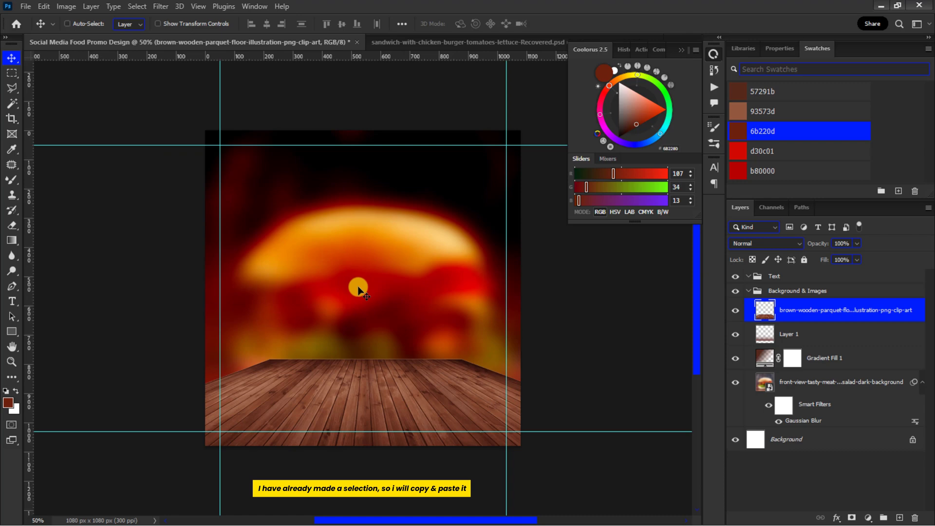
pyautogui.hotkey('ctrl', 'v')
pyautogui.hotkey('ctrl', 't')
pyautogui.hotkey('ctrl', '-')
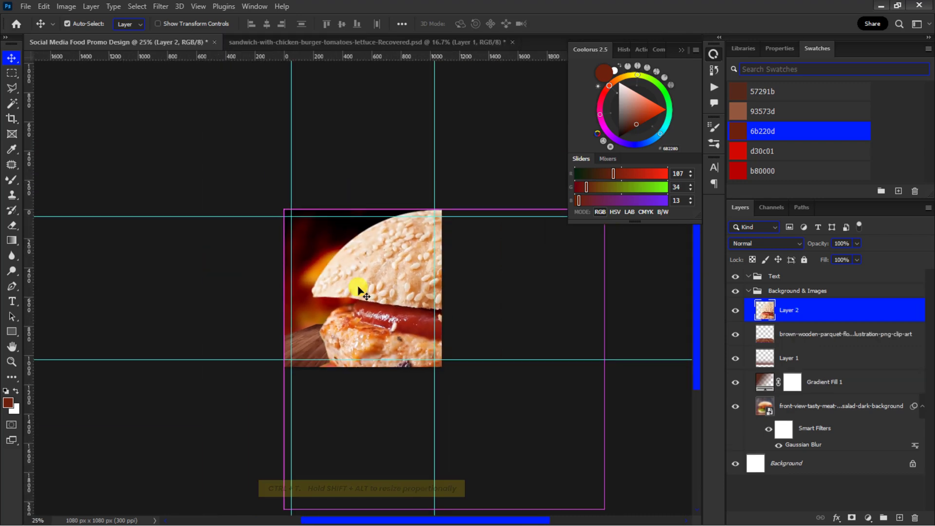
pyautogui.hotkey('ctrl', 't')
pyautogui.moveTo(278, 209); pyautogui.dragTo(337, 278)
pyautogui.hotkey('ctrl', '+')
pyautogui.hotkey('ctrl', '+')
pyautogui.hotkey('ctrl', '+')
pyautogui.press('Return')
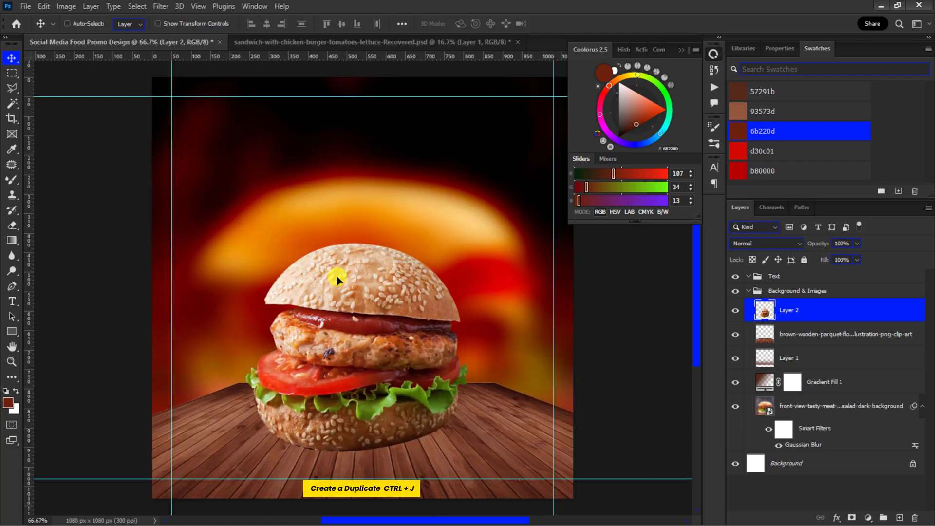
# Step: Duplicate the burger layer, then shrink the original, flip it horizontally and place it behind and to the left of the larger burger
pyautogui.hotkey('ctrl', 'j')
pyautogui.click(806, 334)
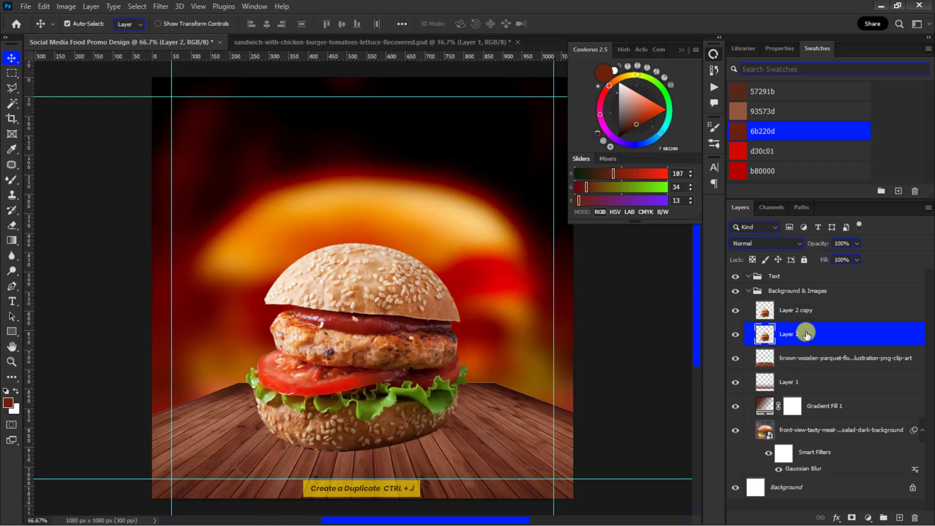
pyautogui.hotkey('ctrl', 't')
pyautogui.moveTo(469, 245); pyautogui.dragTo(441, 283)
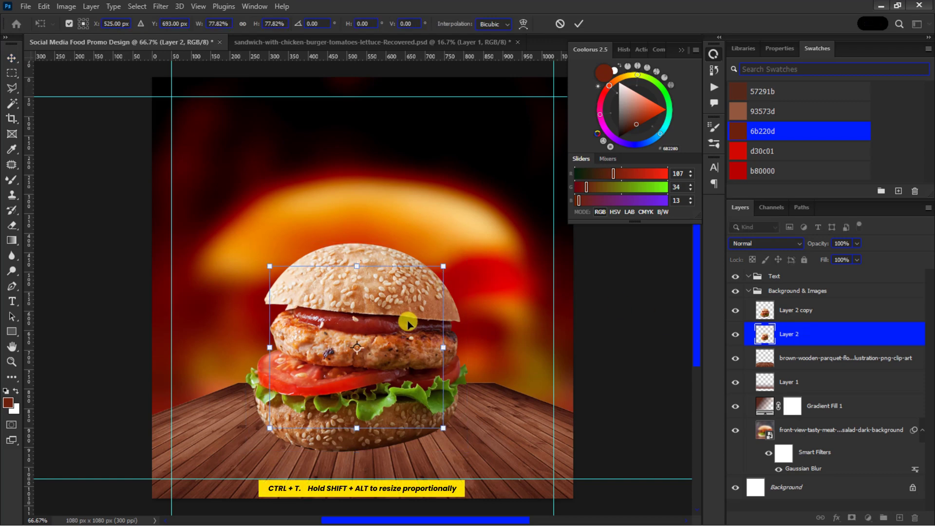
pyautogui.moveTo(409, 317); pyautogui.dragTo(261, 298)
pyautogui.rightClick(252, 323)
pyautogui.click(267, 309)
pyautogui.moveTo(341, 258); pyautogui.dragTo(337, 305)
pyautogui.press('Return')
# Step: Select both burger layers and scale and position them together on the wooden floor
pyautogui.keyDown('ctrl'); pyautogui.keyDown('shift'); pyautogui.click(313, 292); pyautogui.keyUp('shift'); pyautogui.keyUp('ctrl')
pyautogui.hotkey('ctrl', 't')
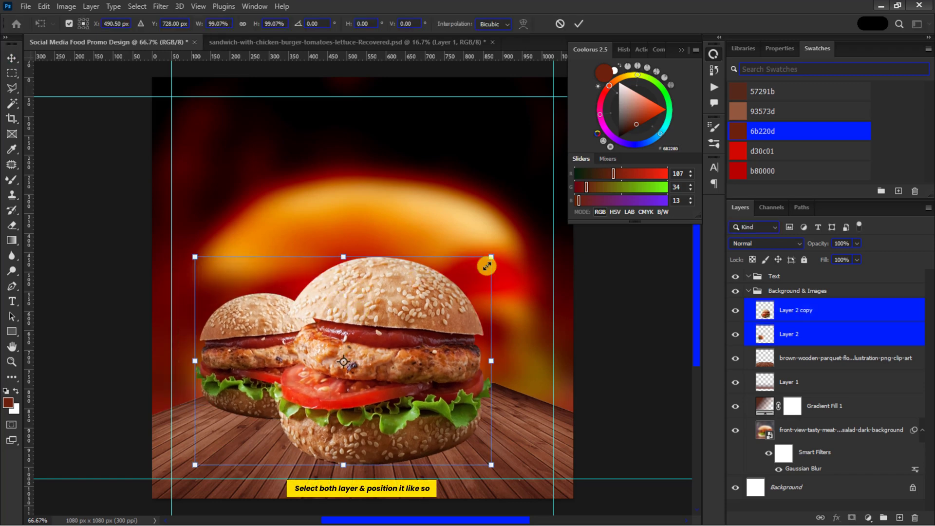
pyautogui.moveTo(487, 267); pyautogui.dragTo(482, 261)
pyautogui.press('Return')
# Step: Apply a perspective transform to the larger front burger alone
pyautogui.keyDown('ctrl'); pyautogui.click(382, 341); pyautogui.keyUp('ctrl')
pyautogui.hotkey('ctrl', 't')
pyautogui.rightClick(472, 265)
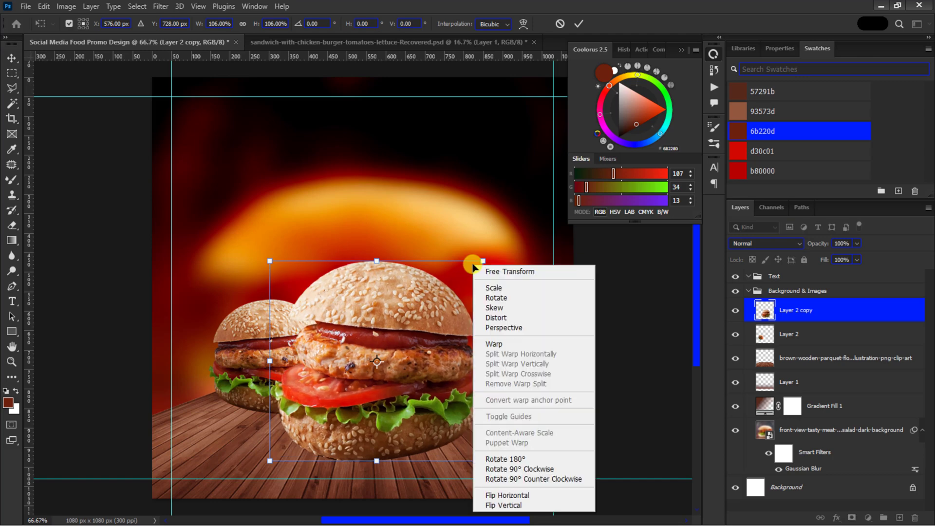
pyautogui.click(492, 329)
pyautogui.press('Return')
# Step: Group the Layer 2 copy and Layer 2 burger layers and name the group Burger
pyautogui.hotkey('ctrl', '-')
pyautogui.keyDown('ctrl'); pyautogui.click(830, 335); pyautogui.keyUp('ctrl')
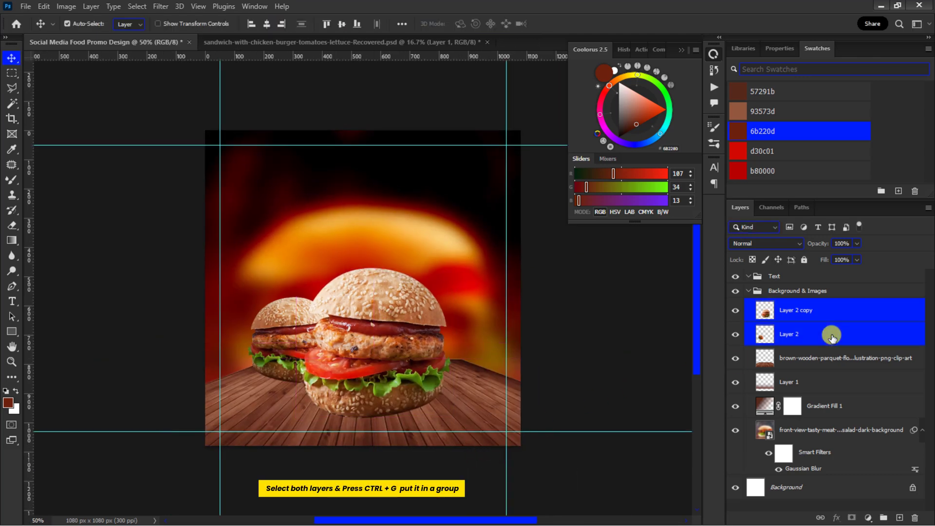
pyautogui.moveTo(831, 336); pyautogui.dragTo(883, 517)
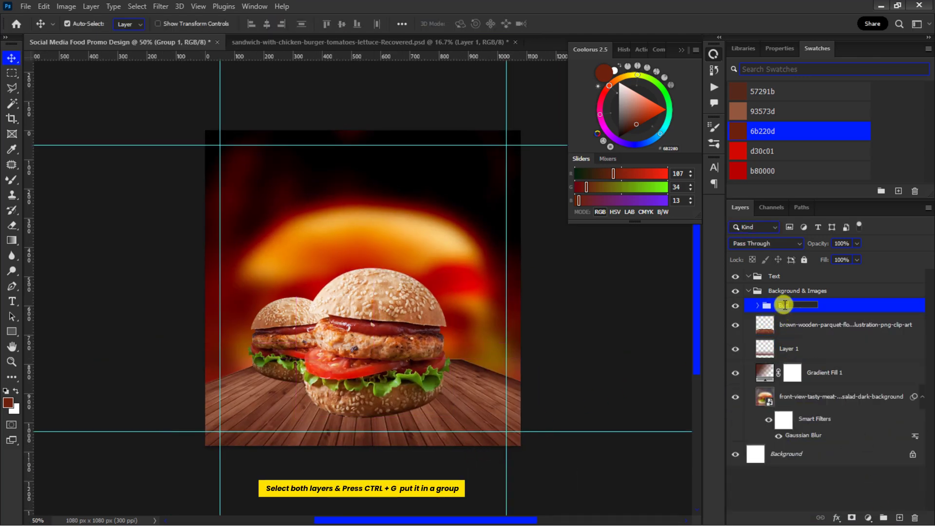
pyautogui.write('rger')
pyautogui.press('Return')
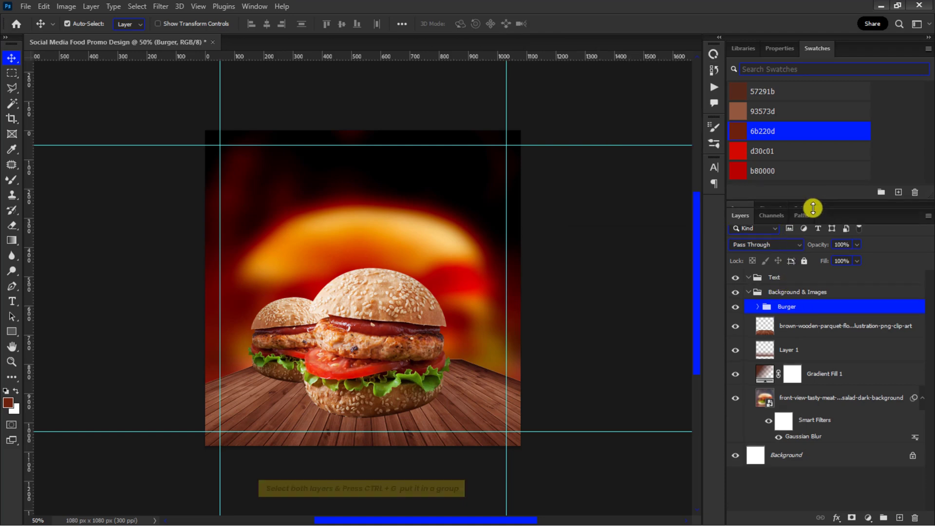
# Step: Add a Curves adjustment above the Burger group and clip it so it affects only that group
pyautogui.moveTo(810, 206); pyautogui.dragTo(810, 223)
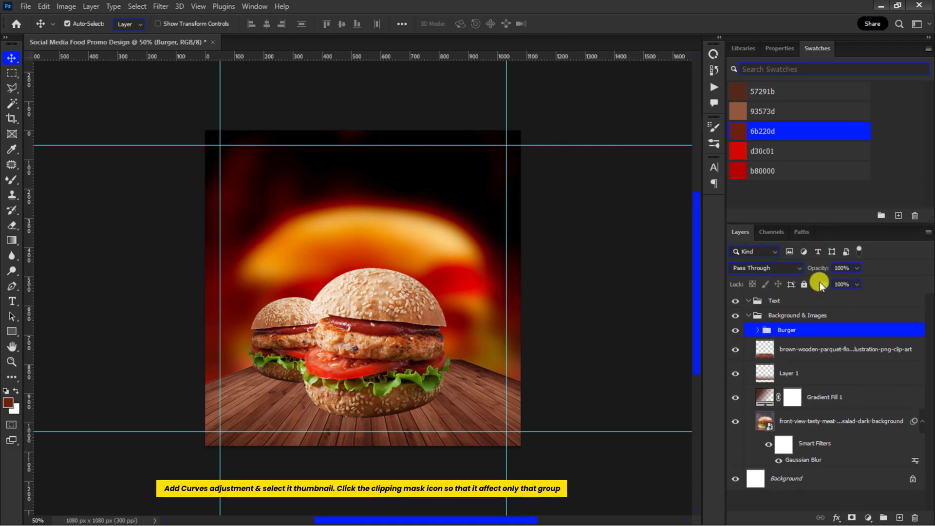
pyautogui.click(868, 517)
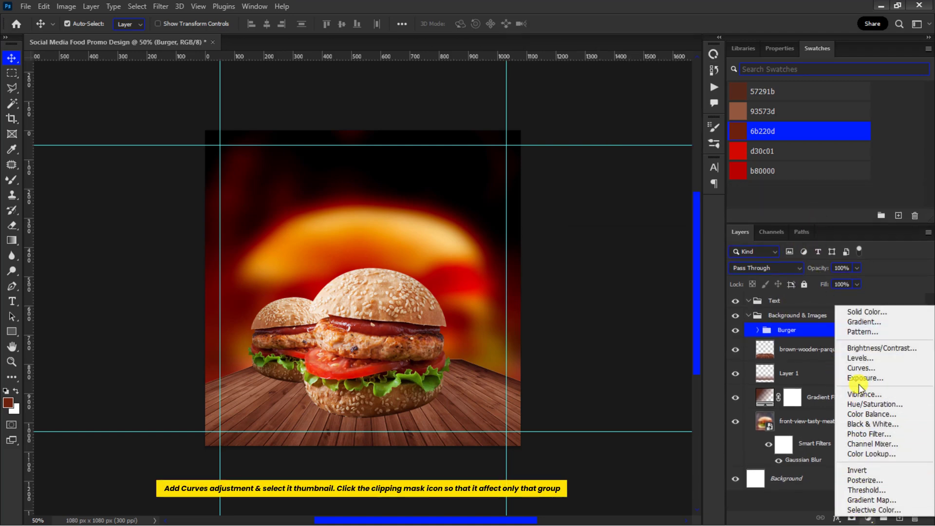
pyautogui.click(861, 367)
pyautogui.click(765, 336)
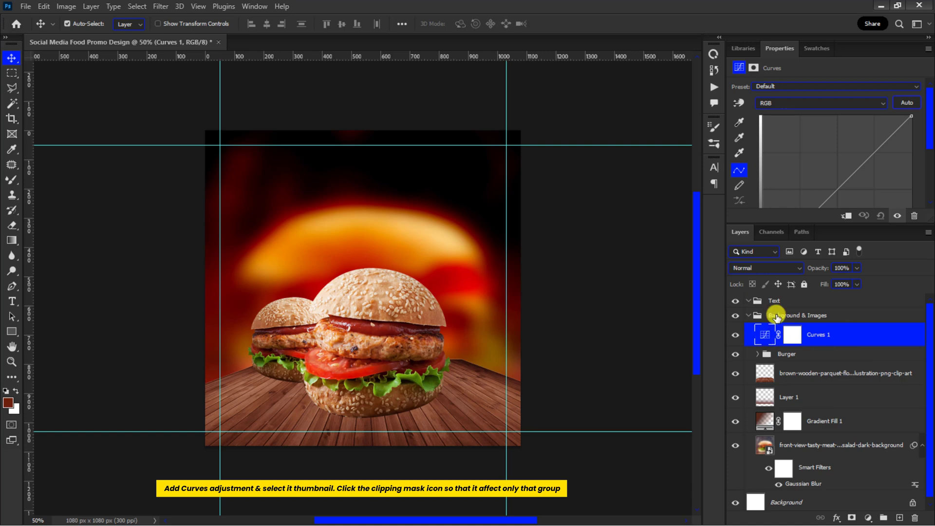
pyautogui.click(841, 218)
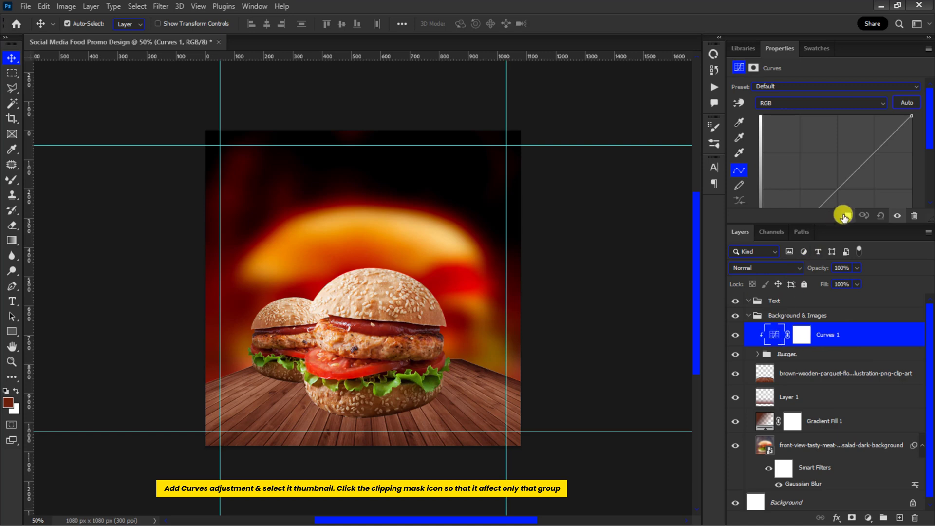
# Step: In the Curves auto colour correction options, choose Find Dark & Light Colors and set the shadow target colour to 3c0d00
pyautogui.click(927, 49)
pyautogui.click(859, 145)
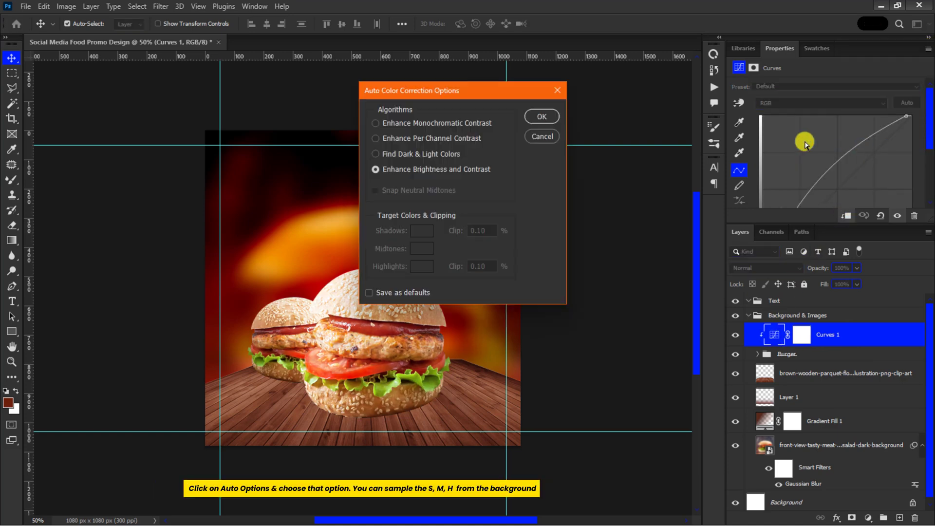
pyautogui.click(374, 154)
pyautogui.click(421, 231)
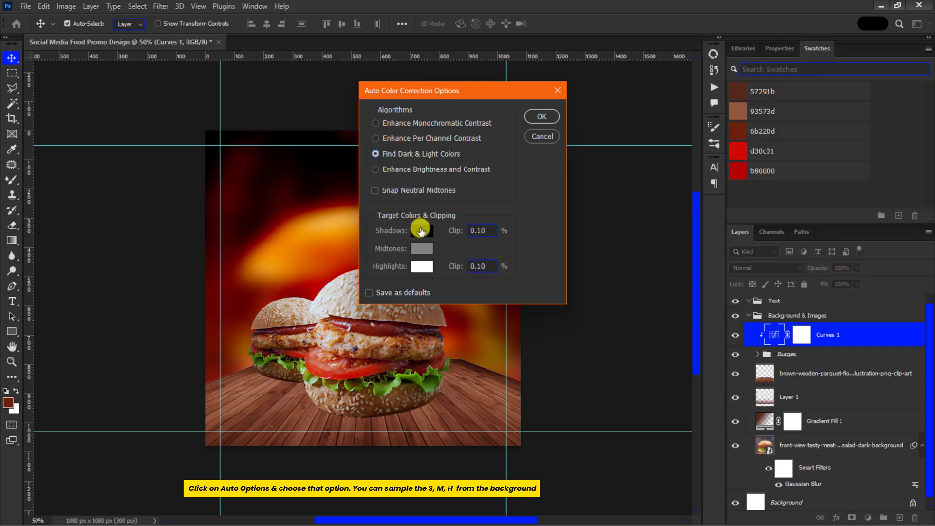
pyautogui.click(735, 91)
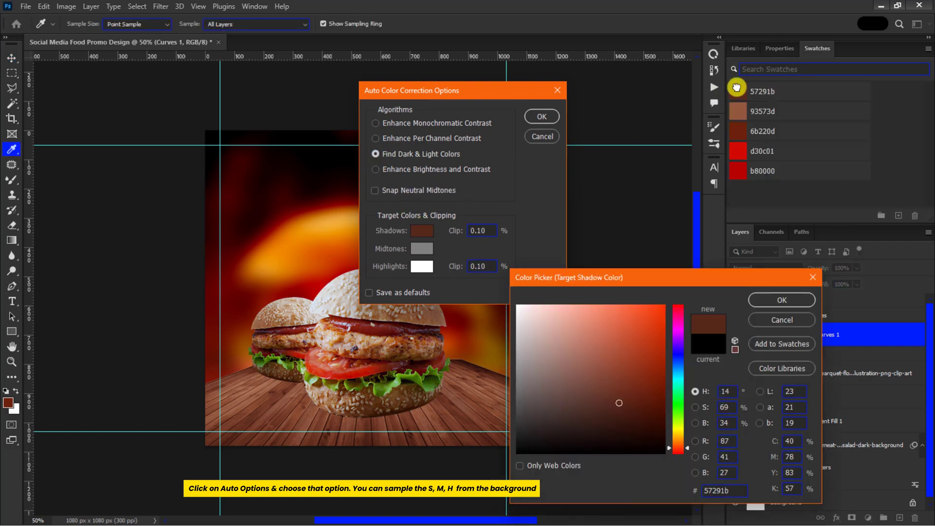
pyautogui.moveTo(620, 402); pyautogui.dragTo(663, 418)
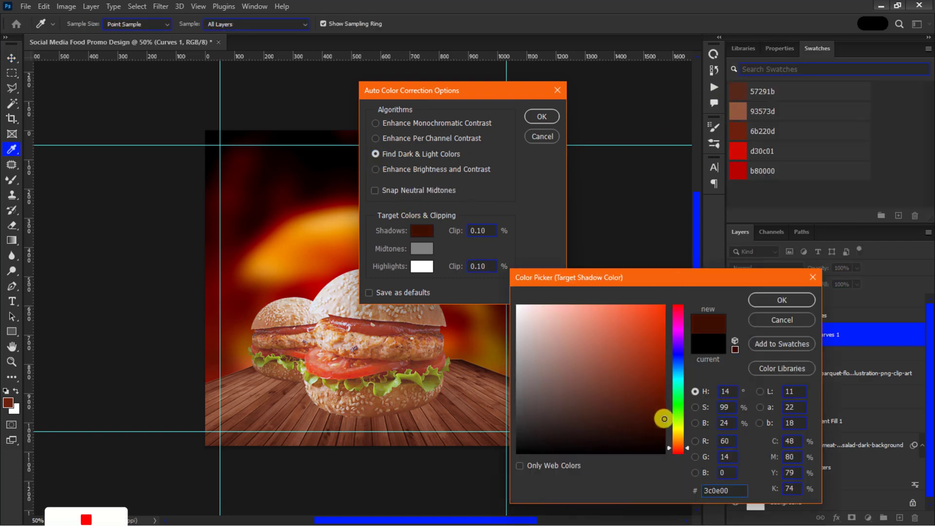
pyautogui.click(686, 448)
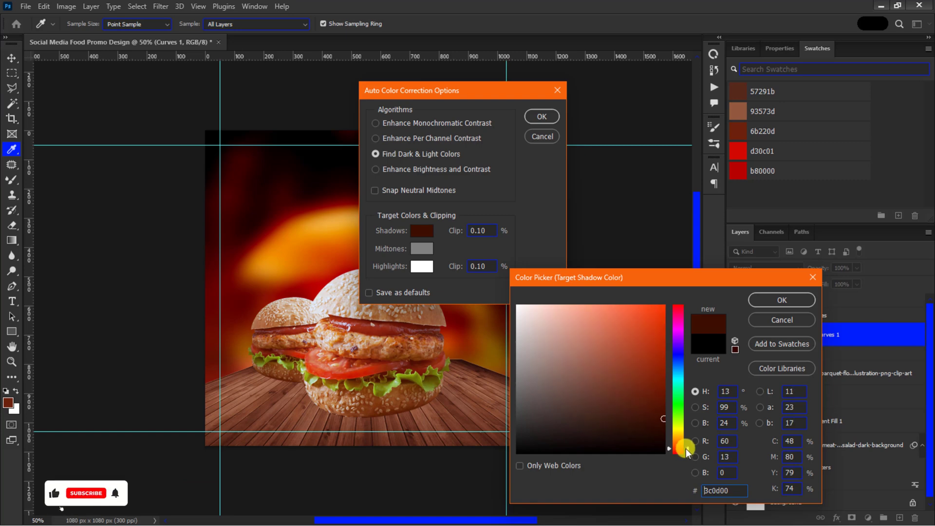
pyautogui.click(774, 301)
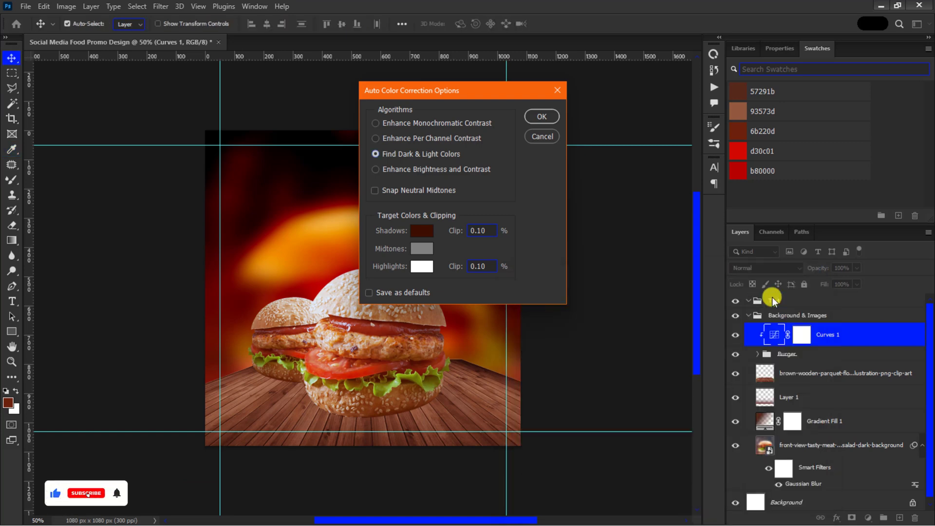
# Step: Set the midtone target to background red 630000 and the highlight target to swatch 93573d, applying them without saving as defaults
pyautogui.click(424, 251)
pyautogui.click(228, 306)
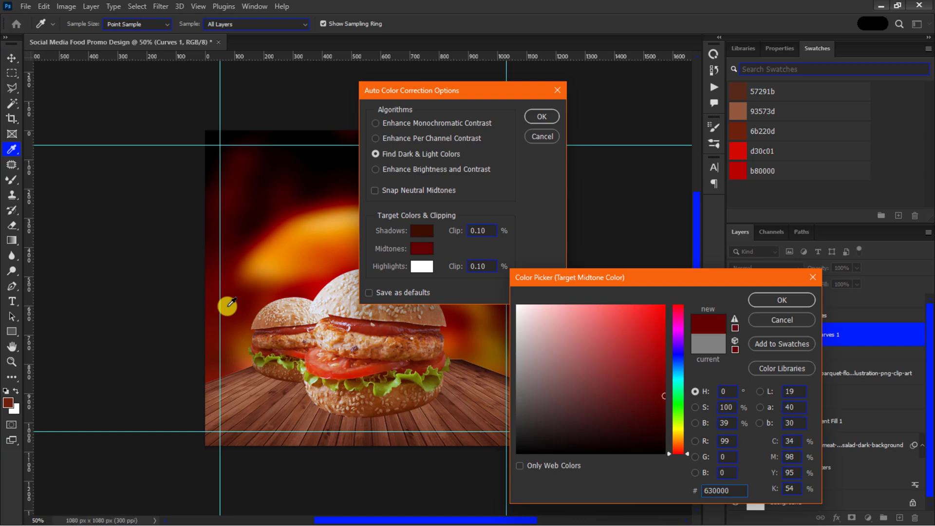
pyautogui.click(782, 300)
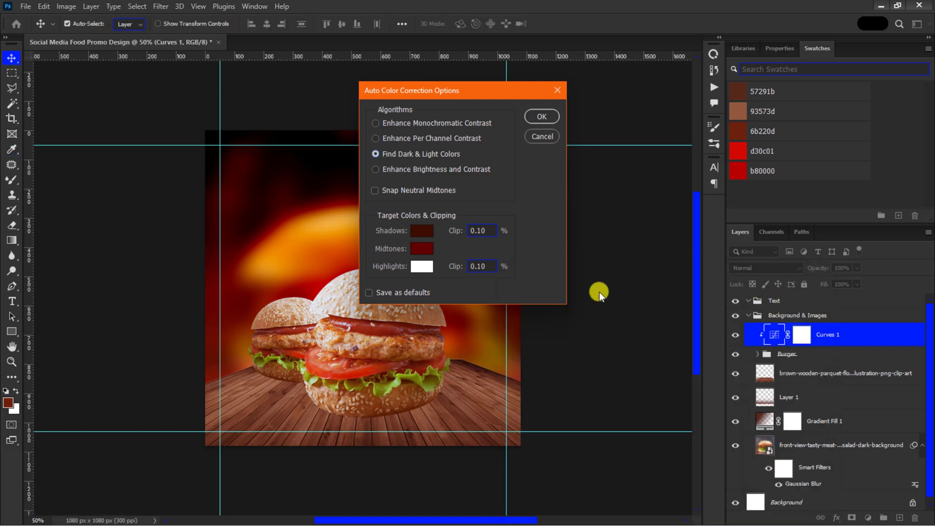
pyautogui.click(423, 271)
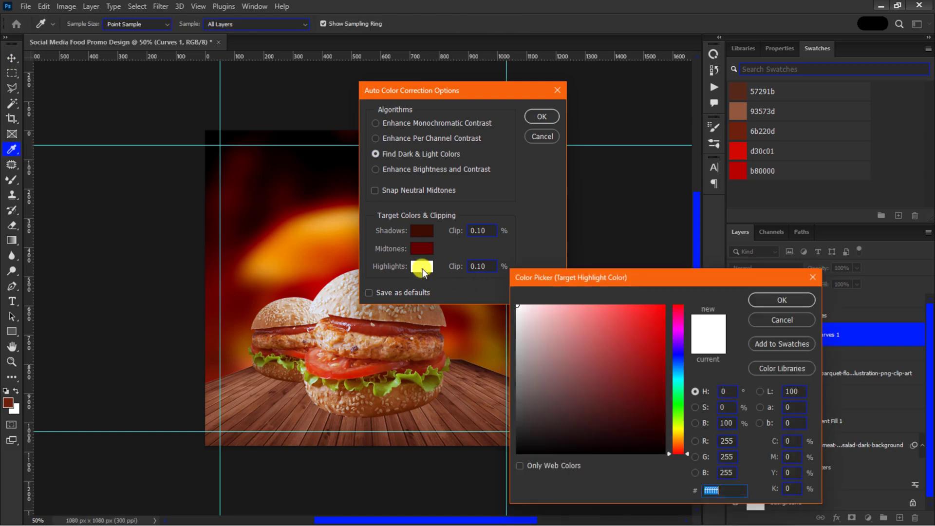
pyautogui.click(740, 110)
pyautogui.click(777, 301)
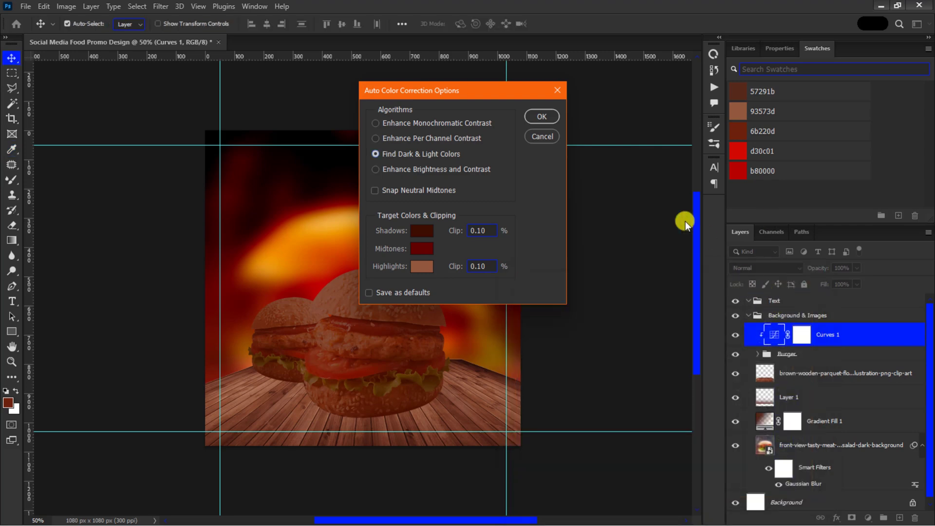
pyautogui.click(549, 116)
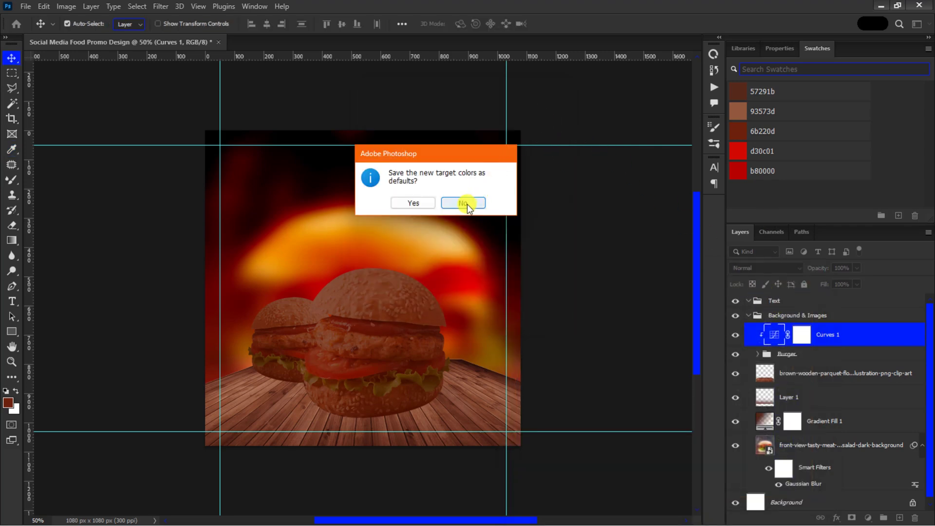
pyautogui.click(466, 207)
# Step: Set the Curves 1 layer's blend mode to Soft Light and its opacity to 70%
pyautogui.click(748, 265)
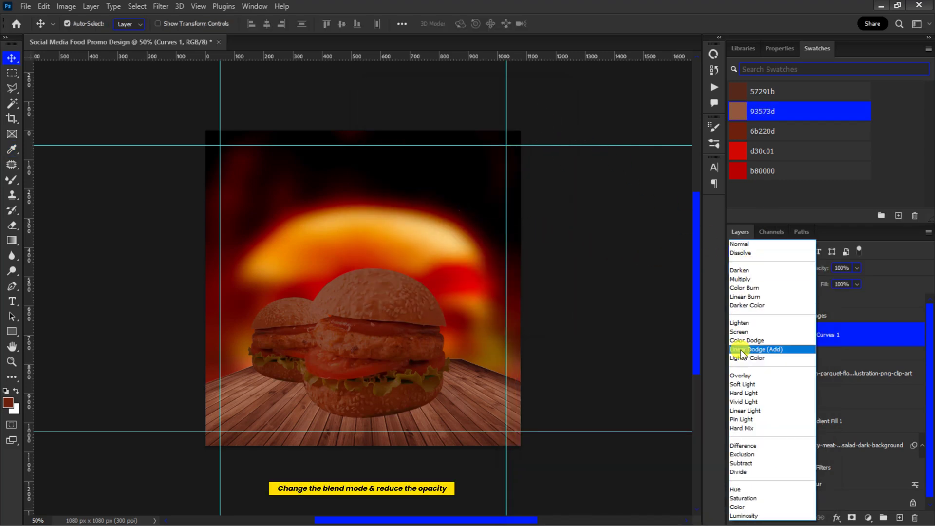
pyautogui.click(742, 384)
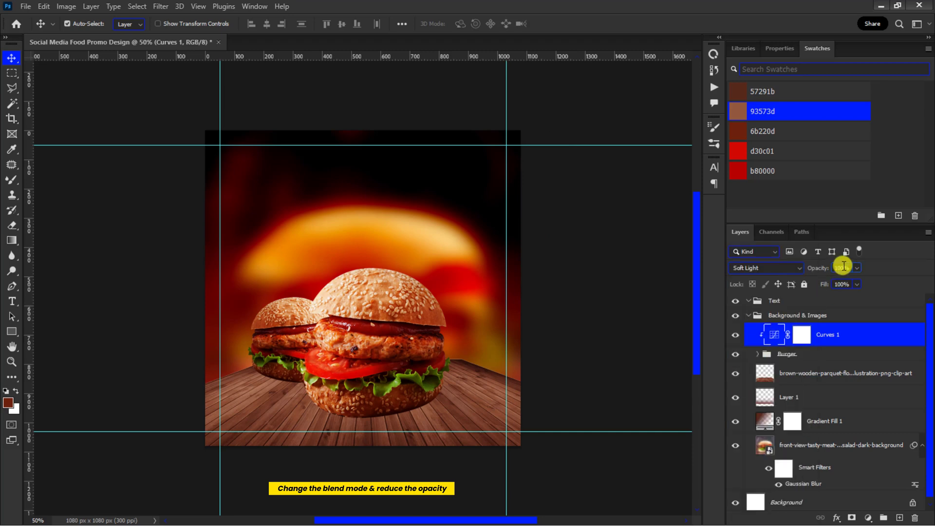
pyautogui.moveTo(827, 273); pyautogui.dragTo(813, 267)
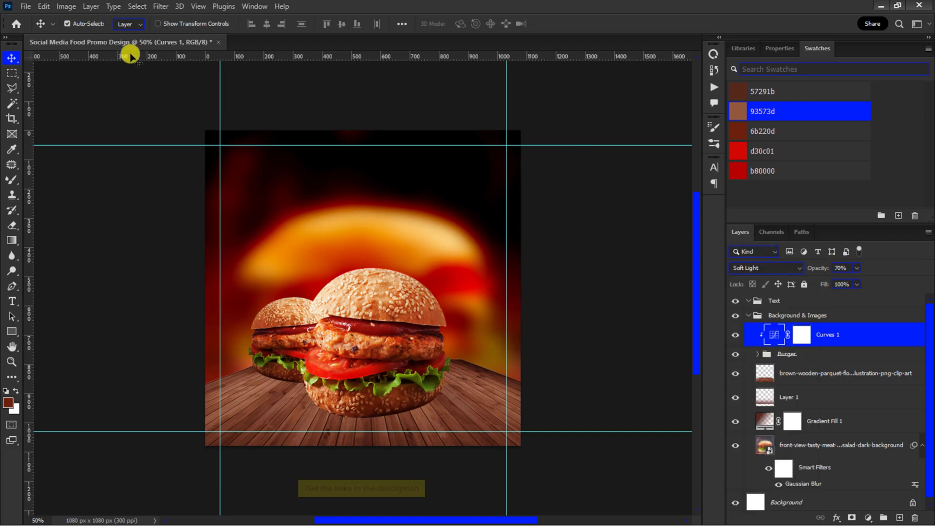
# Step: Place the fried chicken image kindpng_4217892 as an embedded object on the floor in front of the smaller burger
pyautogui.click(25, 6)
pyautogui.click(48, 247)
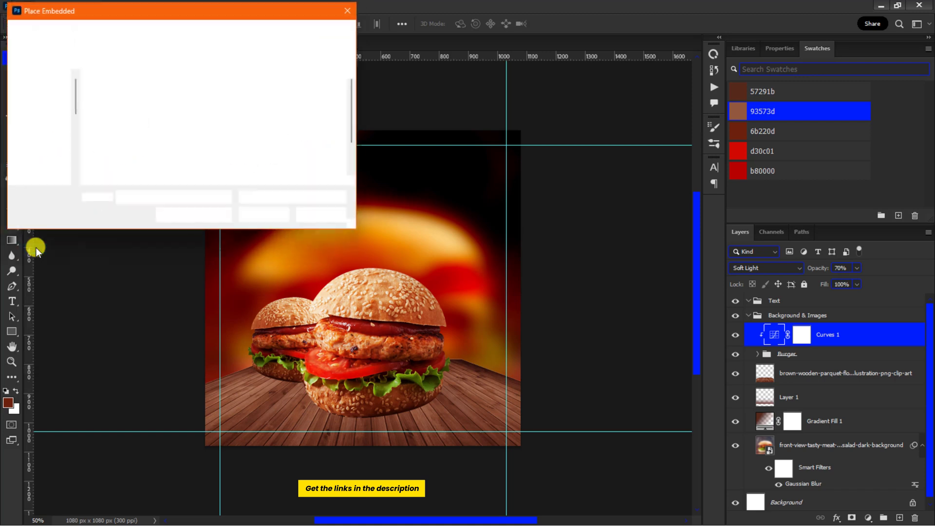
pyautogui.click(117, 141)
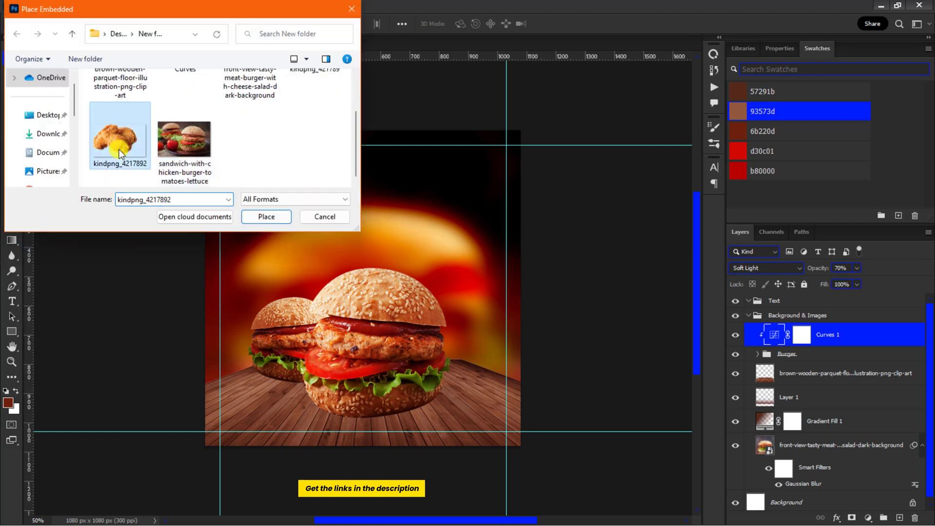
pyautogui.click(263, 216)
pyautogui.moveTo(340, 283); pyautogui.dragTo(252, 378)
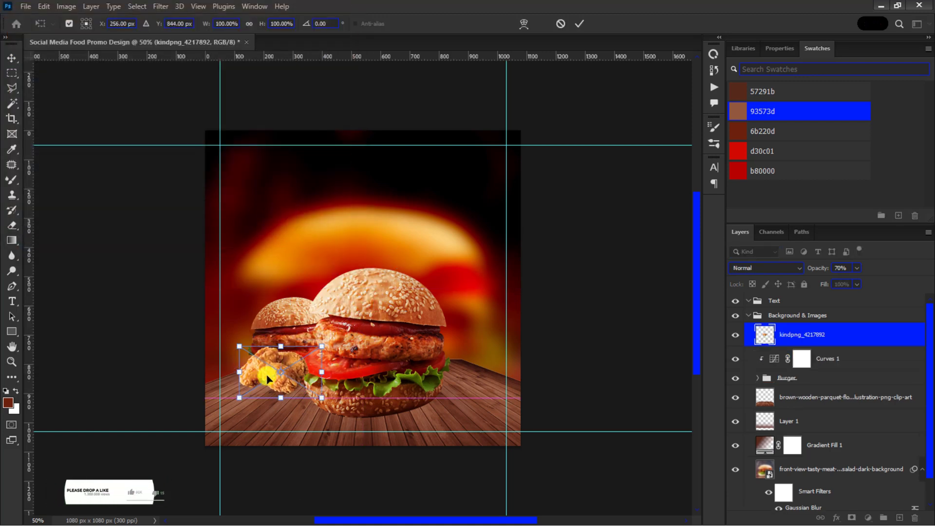
pyautogui.press('Return')
# Step: Place the french fries image kindpng_421789 as an embedded object, scaled to about 8.4% and positioned right of the larger burger
pyautogui.click(25, 6)
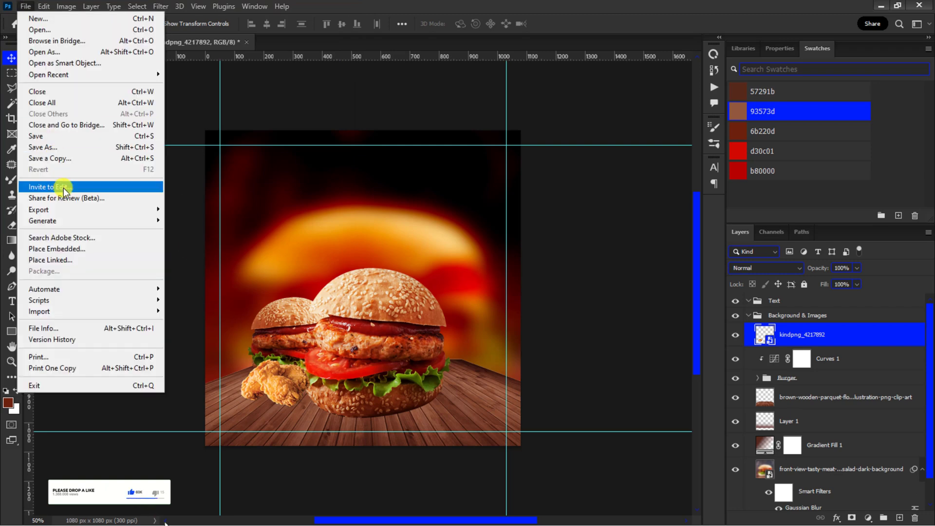
pyautogui.click(70, 245)
pyautogui.click(314, 105)
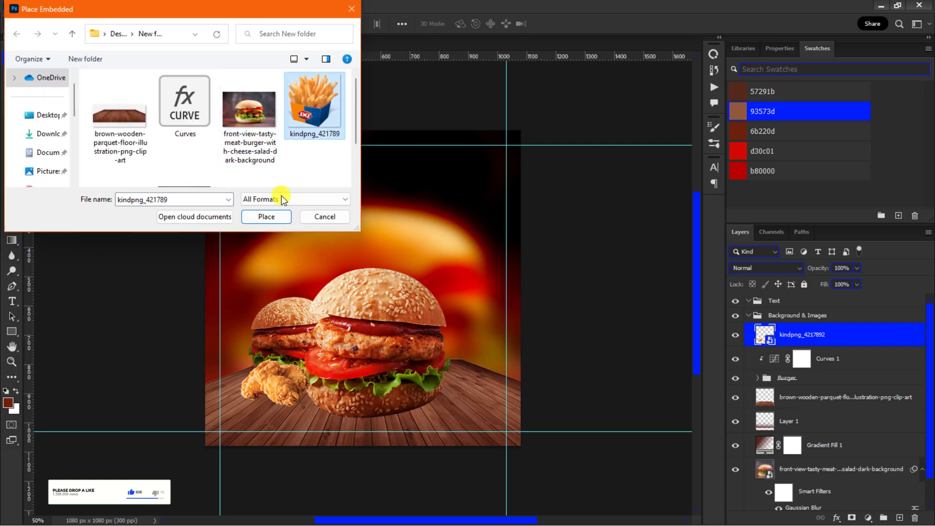
pyautogui.click(268, 216)
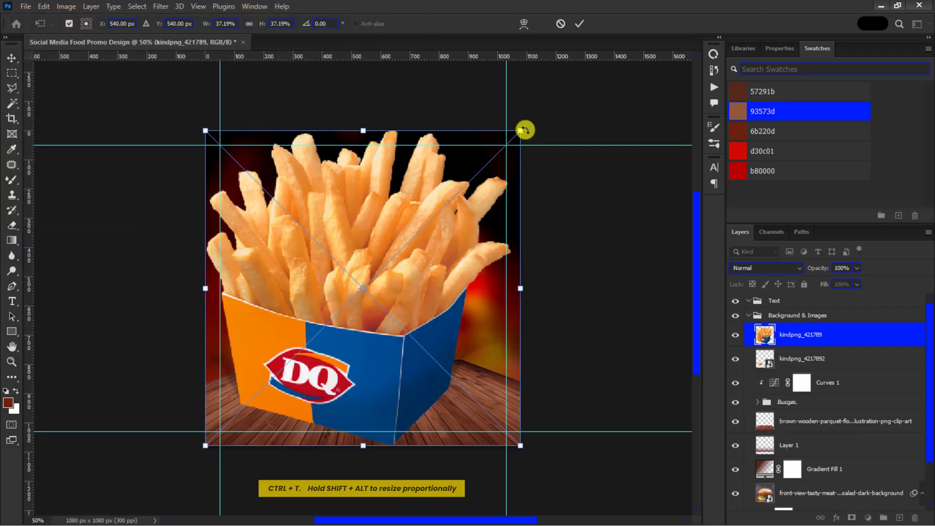
pyautogui.moveTo(520, 130); pyautogui.dragTo(398, 252)
pyautogui.moveTo(381, 284); pyautogui.dragTo(474, 344)
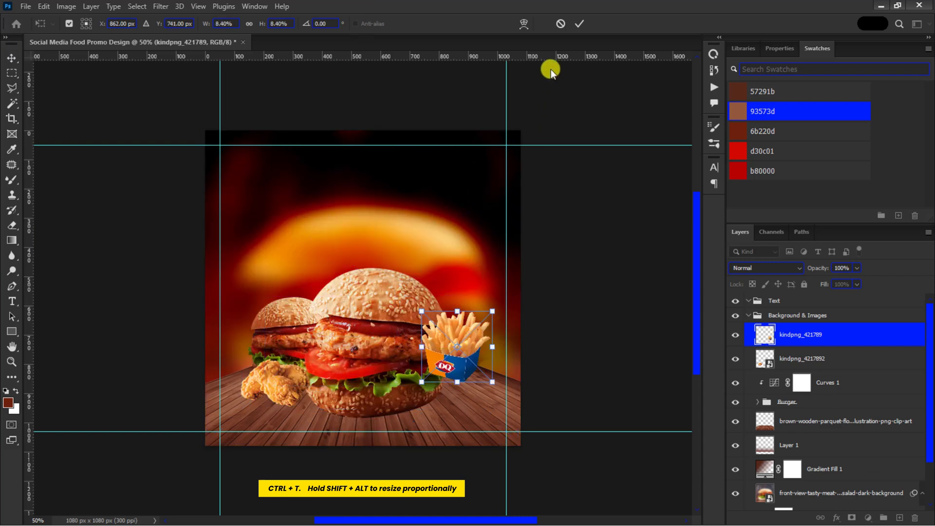
pyautogui.click(578, 25)
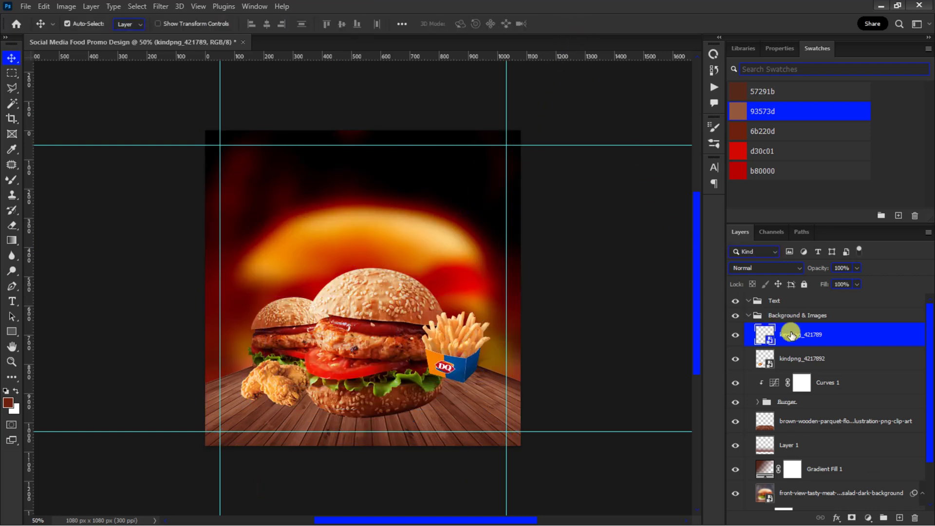
# Step: Reorder the fries layer below the Burger group and shift the fries right and slightly down beside the larger burger
pyautogui.moveTo(790, 336); pyautogui.dragTo(799, 411)
pyautogui.hotkey('ctrl', 't')
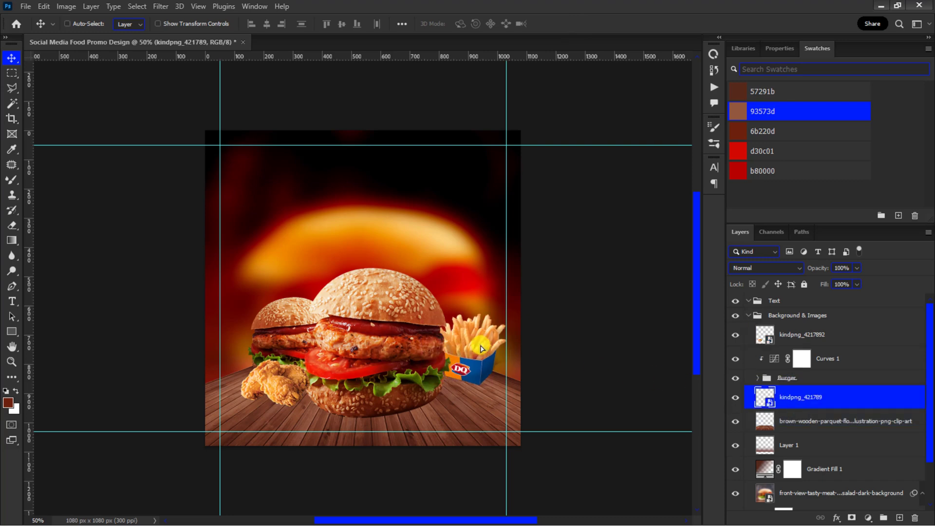
pyautogui.hotkey('ctrl', '+')
pyautogui.moveTo(556, 322); pyautogui.dragTo(554, 340)
pyautogui.press('Return')
# Step: Move the fried chicken slightly left and down in front of the smaller burger
pyautogui.click(237, 418)
pyautogui.moveTo(237, 419); pyautogui.dragTo(195, 451)
pyautogui.hotkey('ctrl', '+')
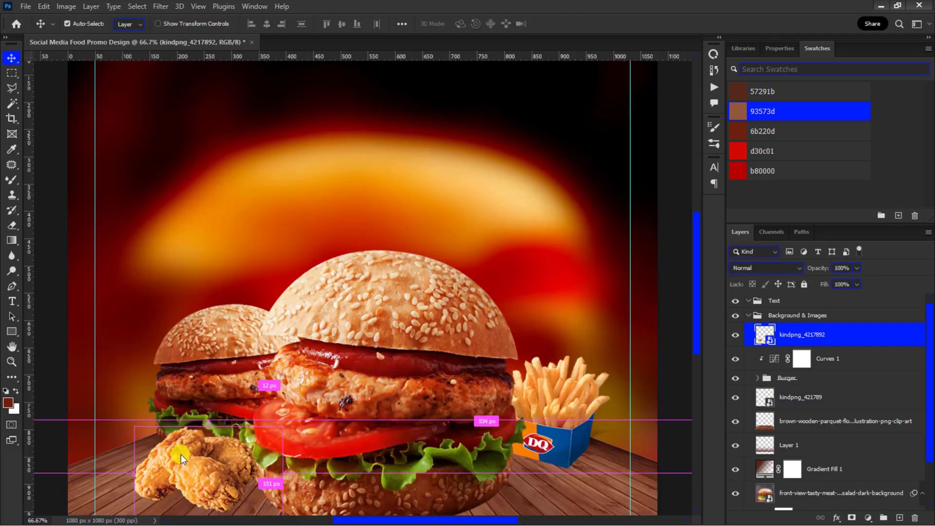
# Step: Load the fried chicken's outline as a selection and add a Levels adjustment for it
pyautogui.scroll(-5, 181, 452)
pyautogui.scroll(-1, 181, 456)
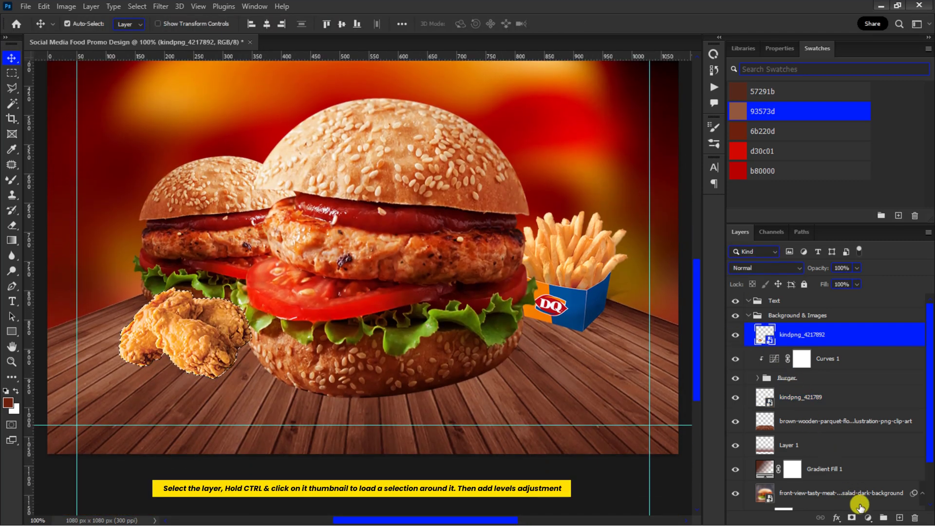
pyautogui.click(866, 517)
pyautogui.click(854, 357)
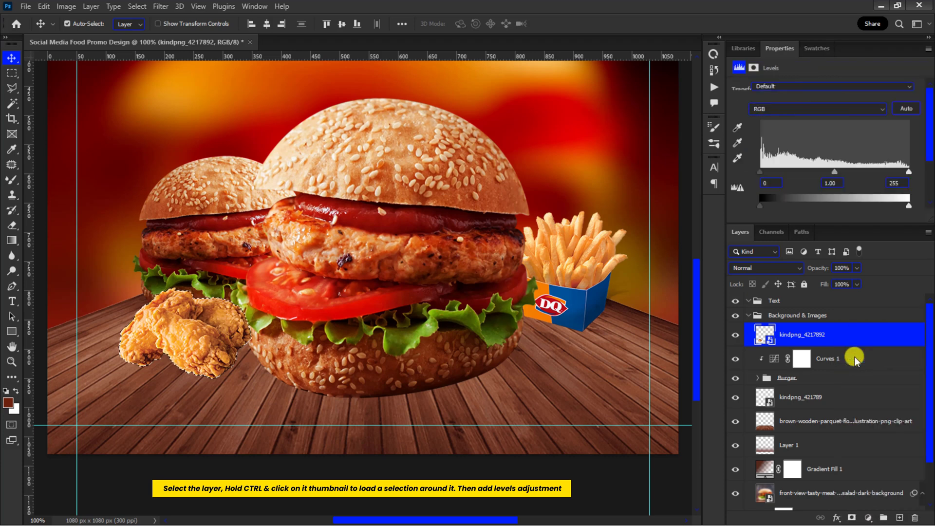
# Step: Set the fried chicken's Levels input black point to 10 and input white point to about 245
pyautogui.moveTo(760, 172); pyautogui.dragTo(767, 170)
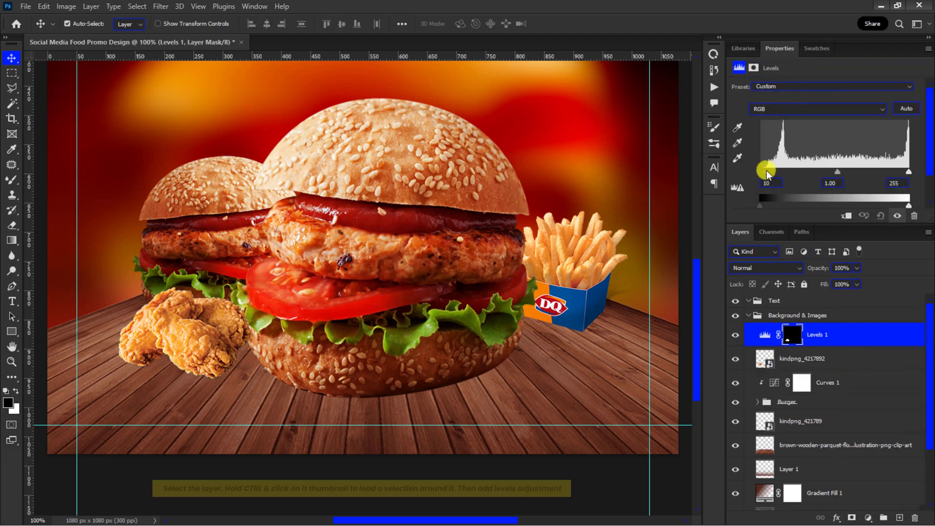
pyautogui.moveTo(909, 171); pyautogui.dragTo(899, 174)
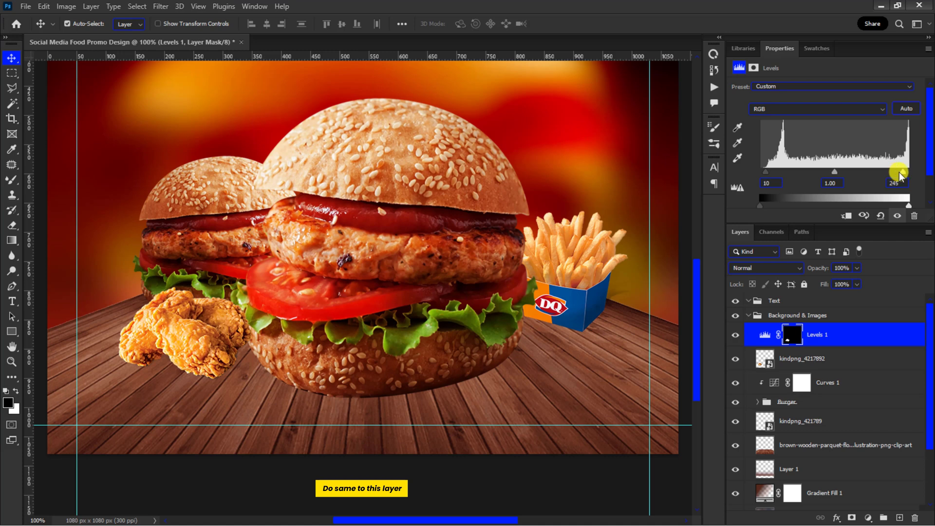
# Step: Load the outline of the french fries layer kindpng_421789 as a selection and add a layer mask from it
pyautogui.click(766, 425)
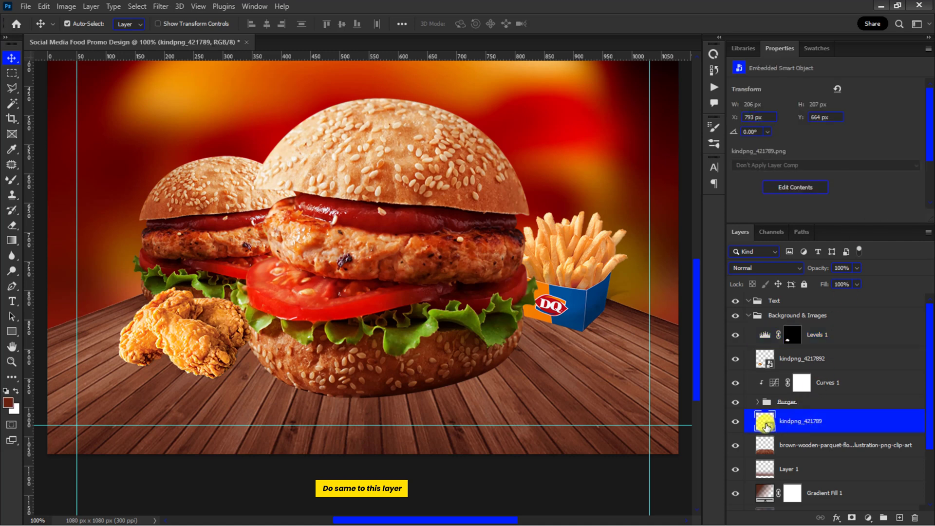
pyautogui.keyDown('ctrl'); pyautogui.click(767, 427); pyautogui.keyUp('ctrl')
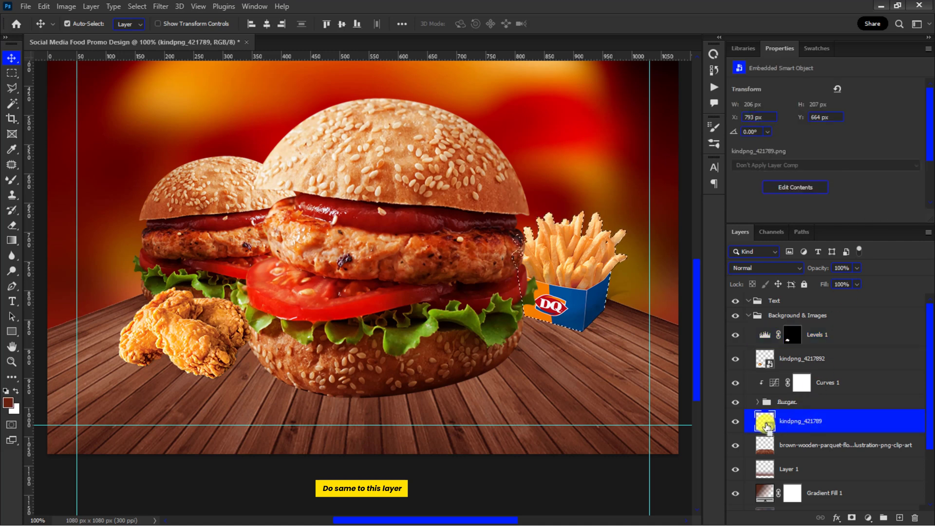
pyautogui.click(853, 518)
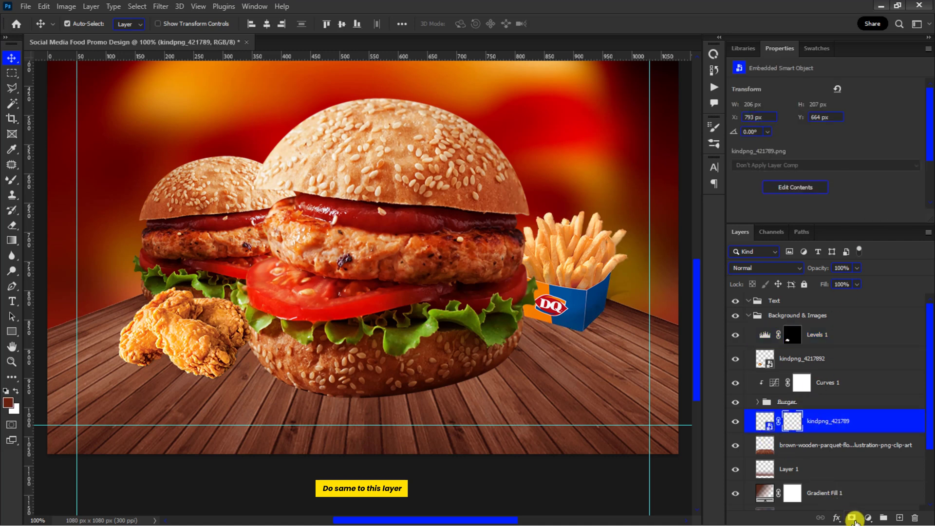
# Step: Reload the fries' outline and add a Levels adjustment with input black point 17 and white point 249
pyautogui.keyDown('ctrl'); pyautogui.click(765, 423); pyautogui.keyUp('ctrl')
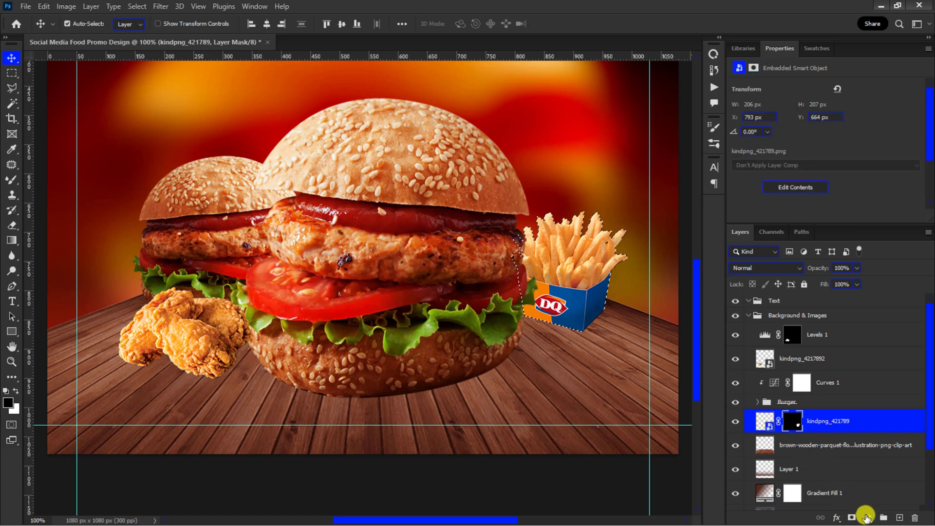
pyautogui.click(868, 518)
pyautogui.click(853, 360)
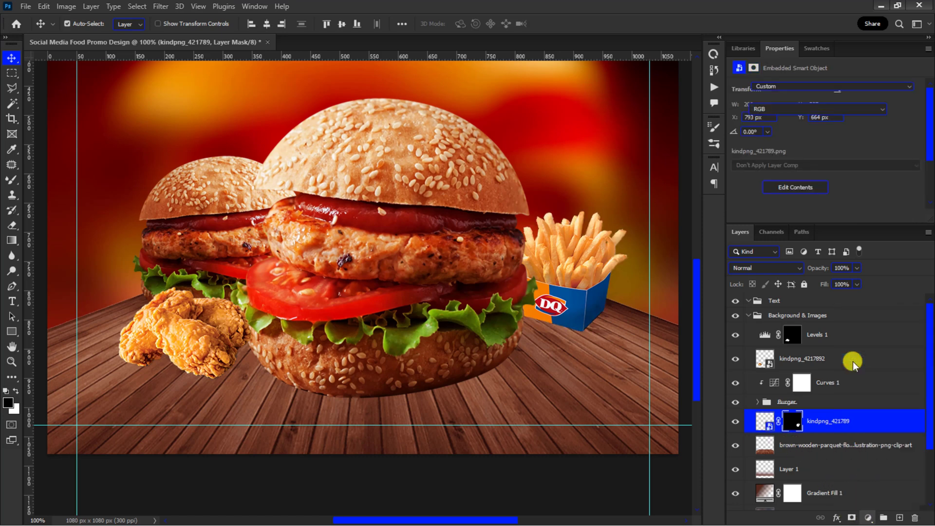
pyautogui.moveTo(758, 171); pyautogui.dragTo(769, 169)
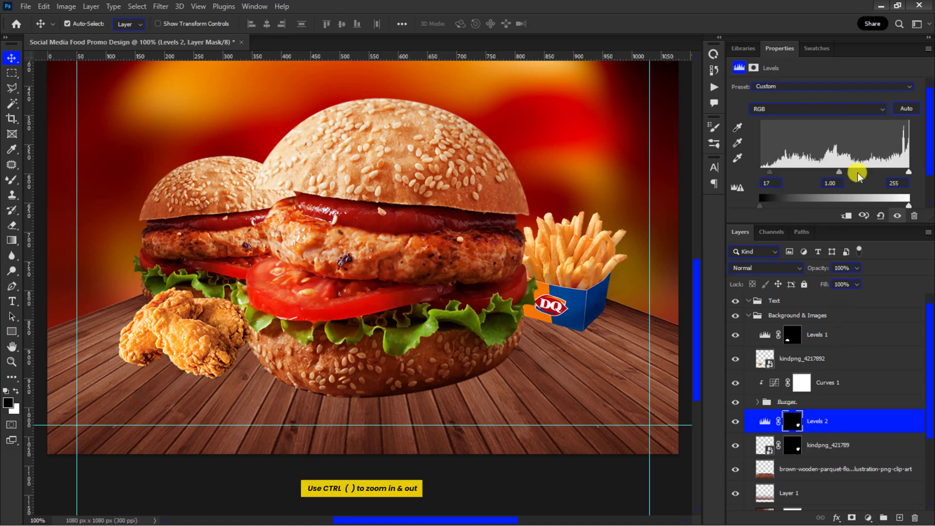
pyautogui.moveTo(909, 172); pyautogui.dragTo(907, 171)
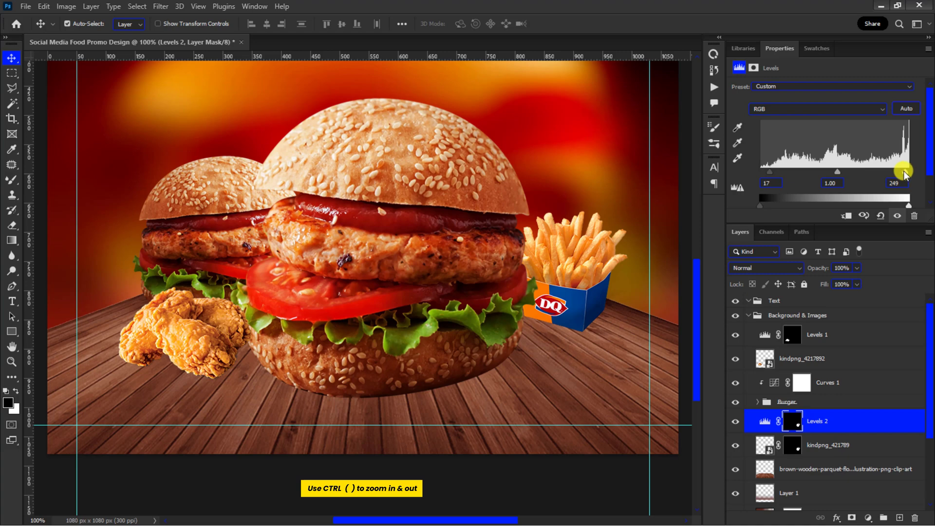
# Step: Add an empty layer above the fries' Levels adjustment and make swatch 6b220d the foreground colour
pyautogui.hotkey('ctrl', '-')
pyautogui.hotkey('ctrl', '-')
pyautogui.hotkey('ctrl', '-')
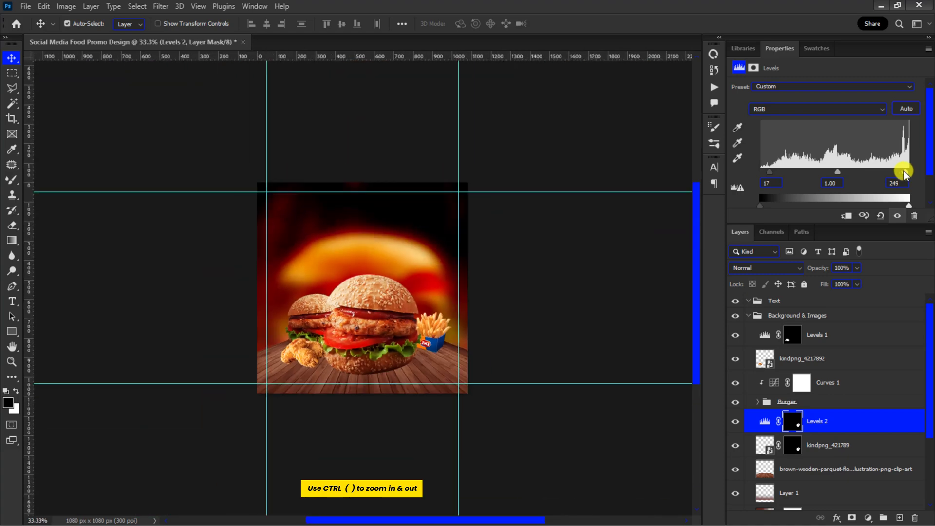
pyautogui.hotkey('ctrl', '+')
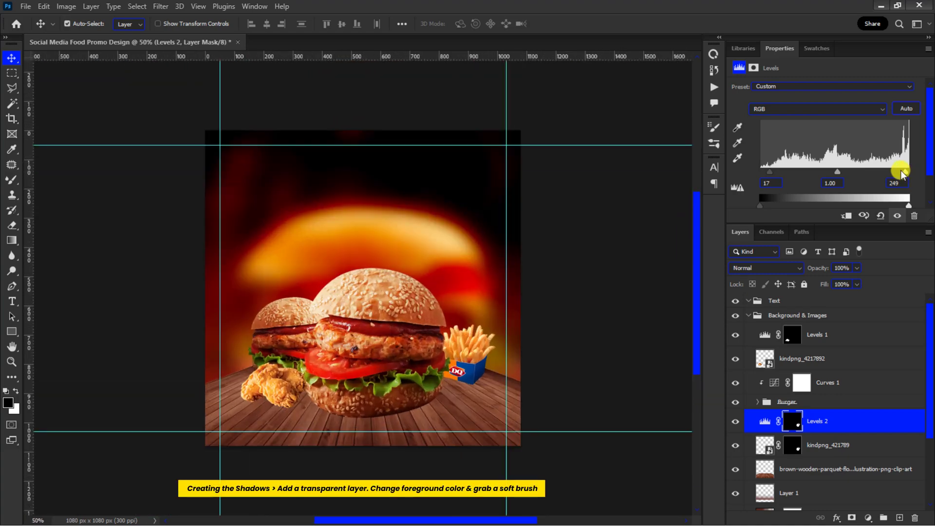
pyautogui.click(818, 48)
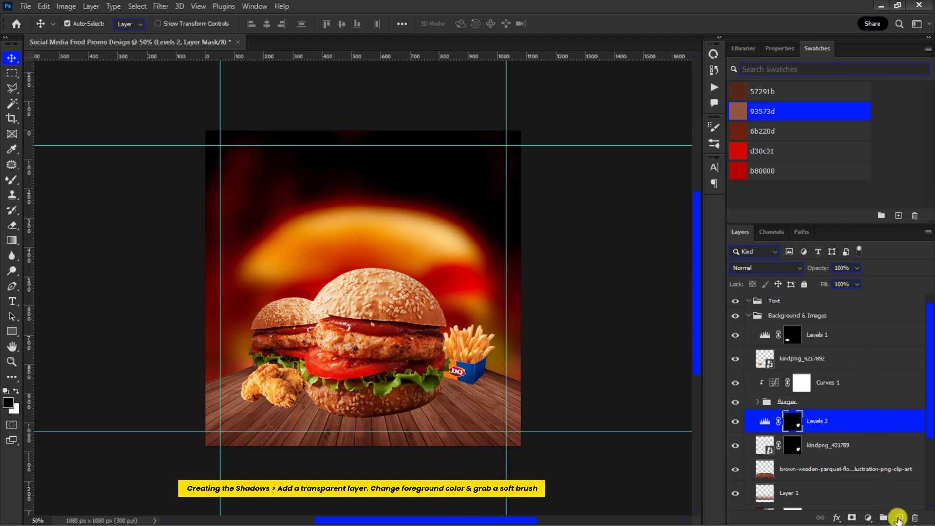
pyautogui.click(899, 519)
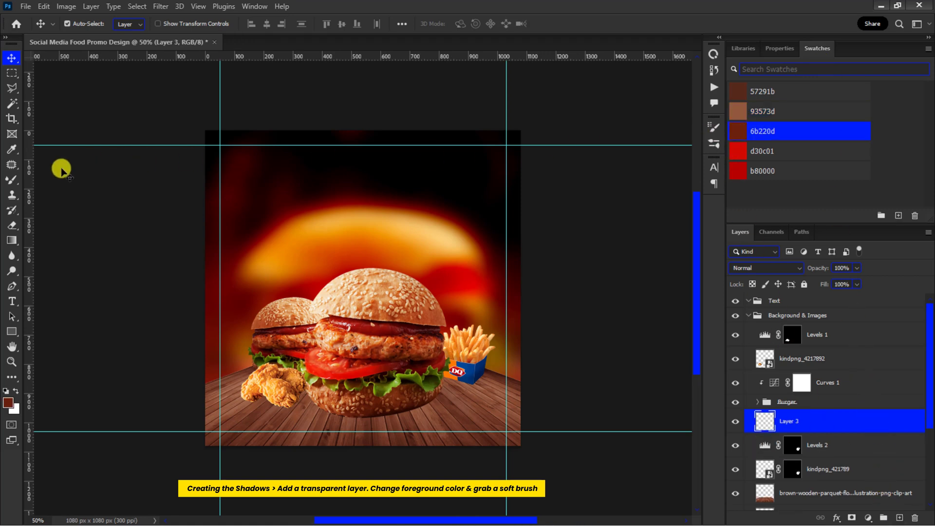
# Step: Paint a large soft shadow spot about 820 px wide at the larger burger's base with a 0% hardness brush
pyautogui.click(11, 180)
pyautogui.click(43, 179)
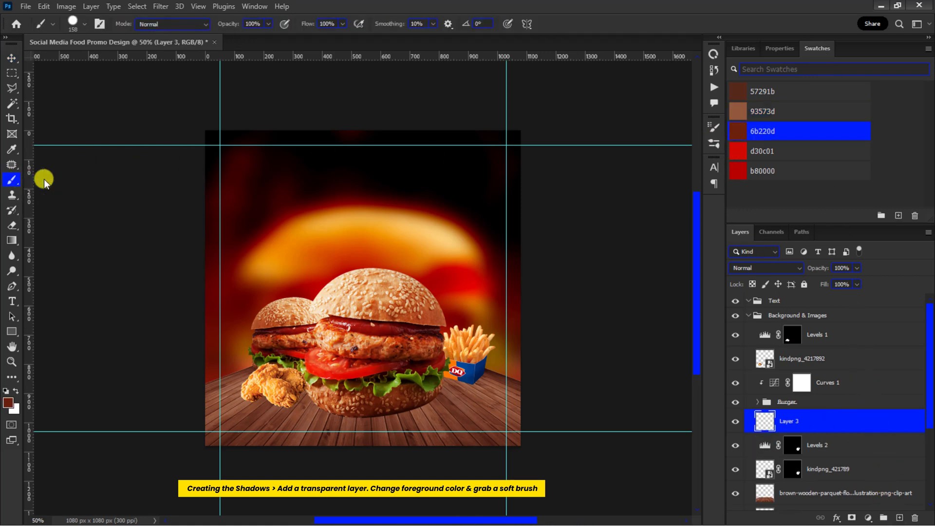
pyautogui.click(81, 24)
pyautogui.moveTo(139, 90); pyautogui.dragTo(63, 87)
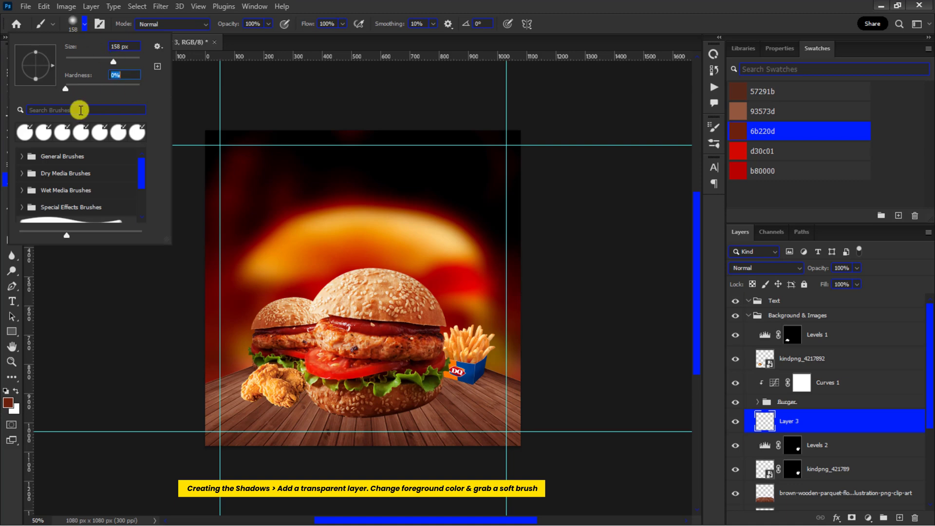
pyautogui.click(362, 235)
pyautogui.moveTo(413, 232)
pyautogui.mouseDown()
pyautogui.moveTo(365, 244)
pyautogui.moveTo(363, 256)
pyautogui.moveTo(360, 225)
pyautogui.moveTo(364, 421)
pyautogui.mouseUp()
# Step: Flatten the shadow spot to about 163% width and 29.8% height, and set its blend mode to Multiply
pyautogui.click(11, 58)
pyautogui.hotkey('ctrl', 't')
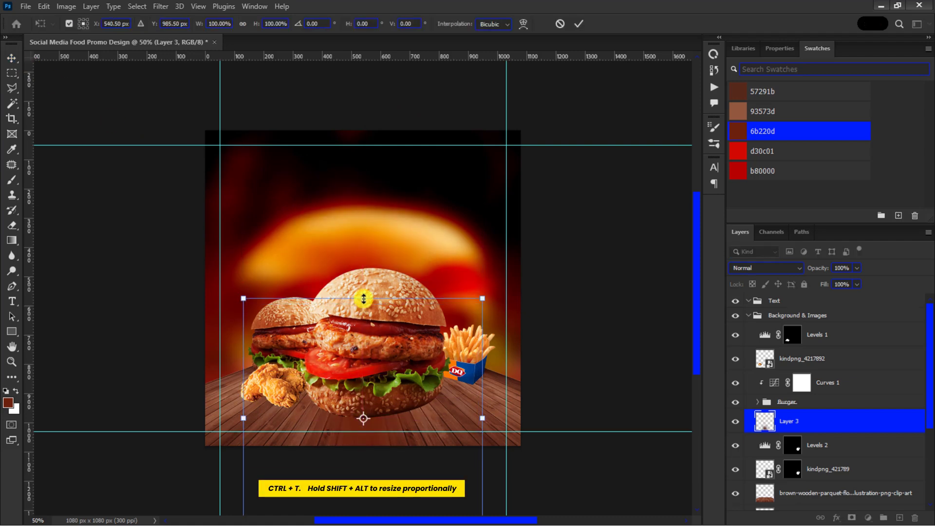
pyautogui.moveTo(363, 298); pyautogui.dragTo(373, 382)
pyautogui.moveTo(527, 419); pyautogui.dragTo(560, 414)
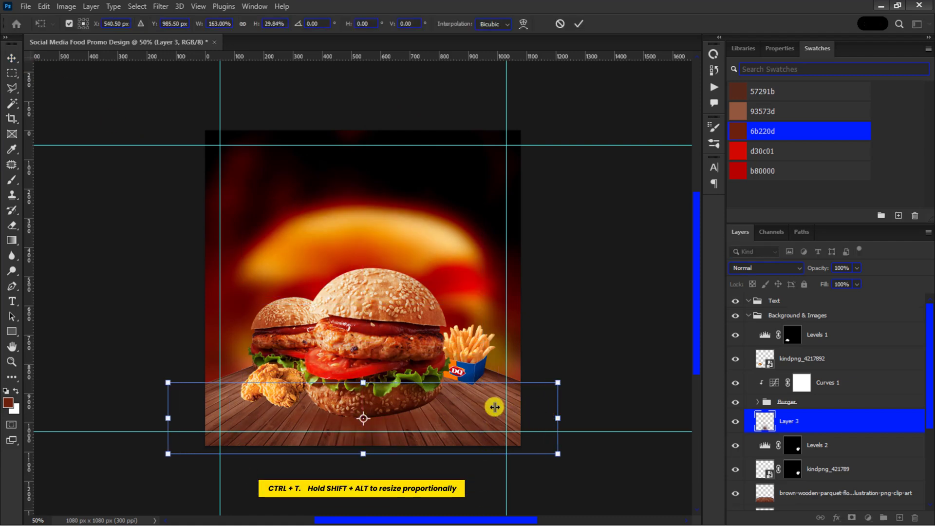
pyautogui.press('Return')
pyautogui.click(759, 269)
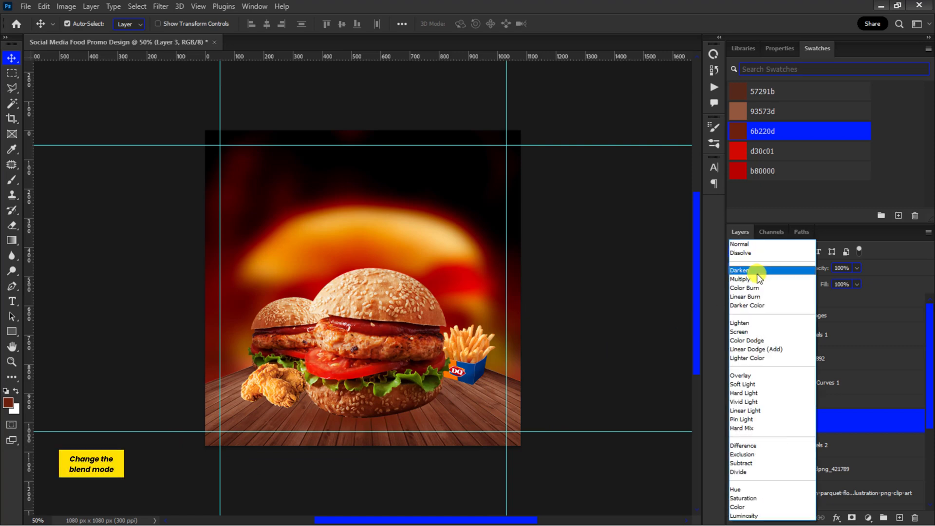
pyautogui.click(756, 280)
# Step: Scale the flattened shadow down proportionally about its centre beneath the larger burger
pyautogui.hotkey('ctrl', '+')
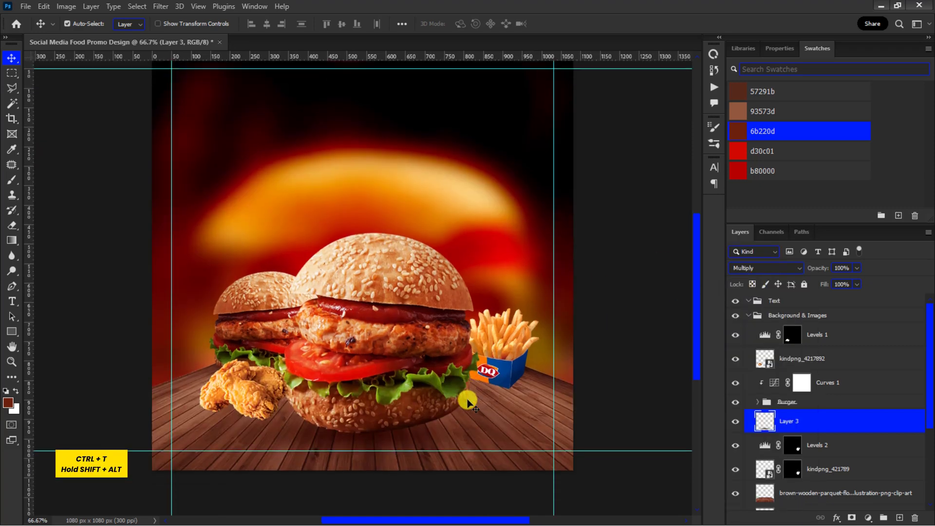
pyautogui.hotkey('ctrl', 't')
pyautogui.moveTo(617, 413); pyautogui.dragTo(476, 416)
pyautogui.press('Return')
# Step: Stack two duplicates of the burger shadow, each scaled smaller about its centre, the last one to about 73.6%
pyautogui.hotkey('ctrl', 'j')
pyautogui.hotkey('ctrl', 't')
pyautogui.press('Return')
pyautogui.hotkey('ctrl', 'j')
pyautogui.hotkey('ctrl', 't')
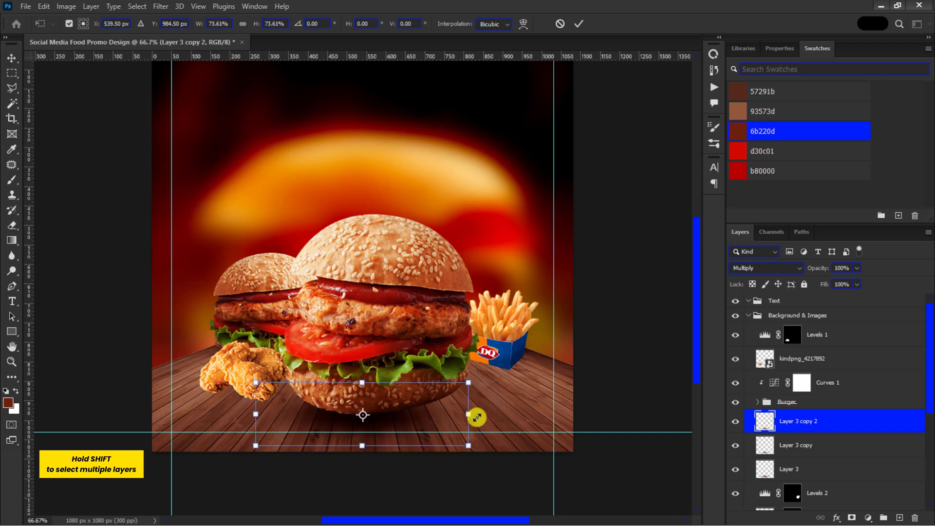
pyautogui.press('Return')
# Step: Select all three burger shadow layers, shift them slightly right and widen them to about 113.4%
pyautogui.keyDown('shift'); pyautogui.click(802, 469); pyautogui.keyUp('shift')
pyautogui.hotkey('ctrl', 't')
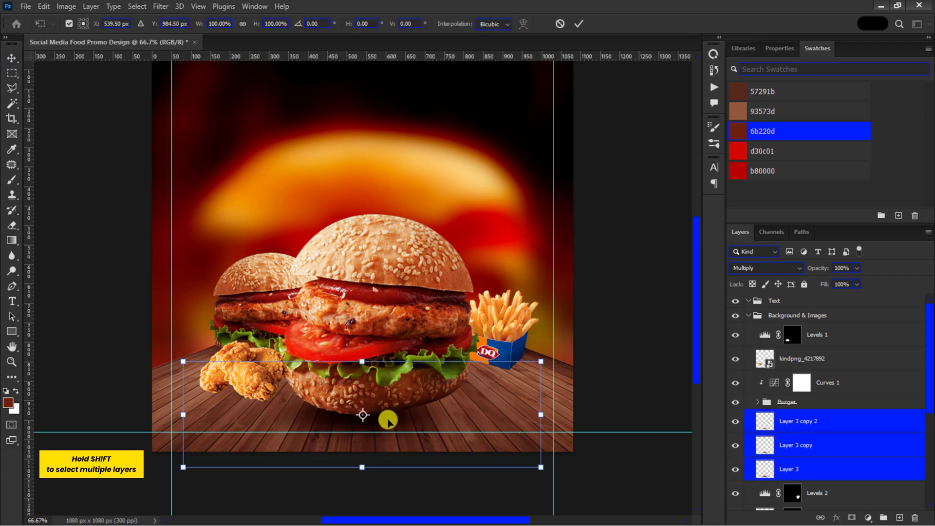
pyautogui.moveTo(388, 420); pyautogui.dragTo(423, 417)
pyautogui.moveTo(557, 414); pyautogui.dragTo(581, 412)
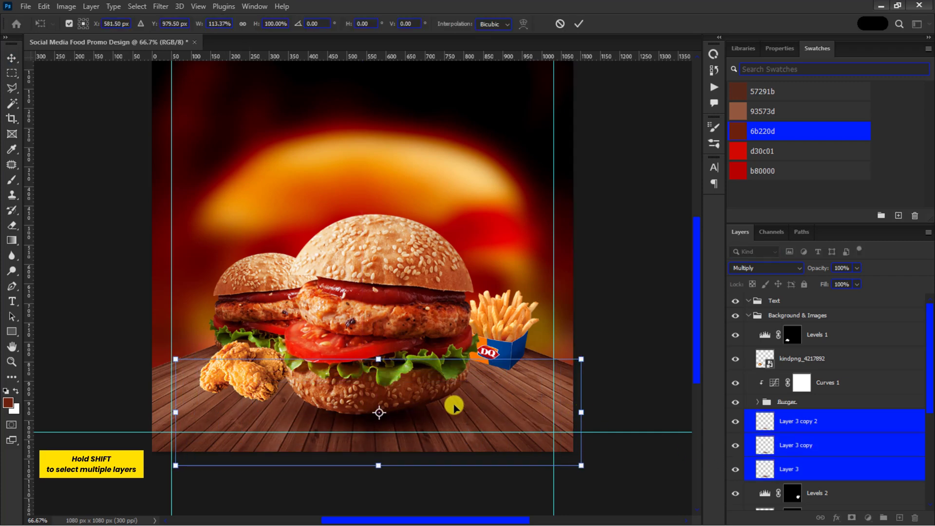
pyautogui.press('Return')
# Step: Duplicate the topmost burger shadow, move the copy beneath the fried chicken and enlarge it to about 116.5%
pyautogui.click(784, 429)
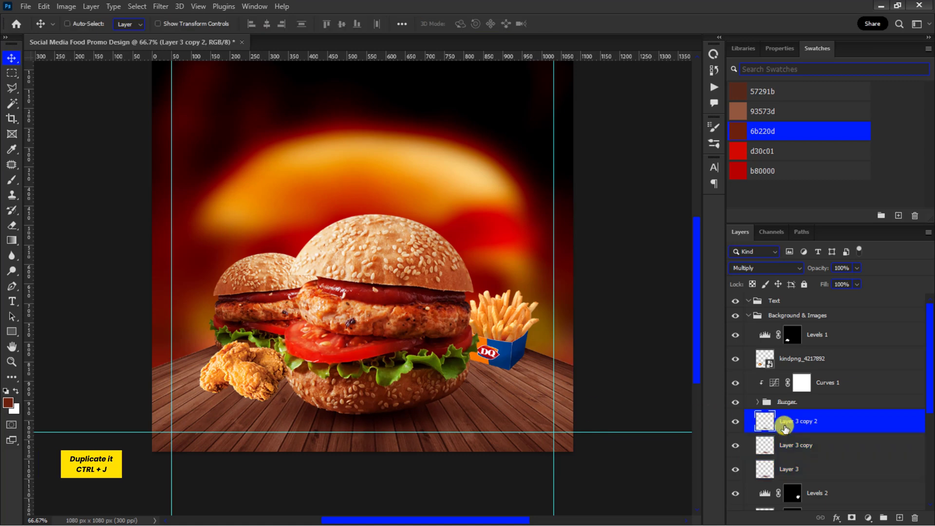
pyautogui.hotkey('ctrl', 'j')
pyautogui.hotkey('ctrl', 't')
pyautogui.moveTo(289, 396); pyautogui.dragTo(278, 389)
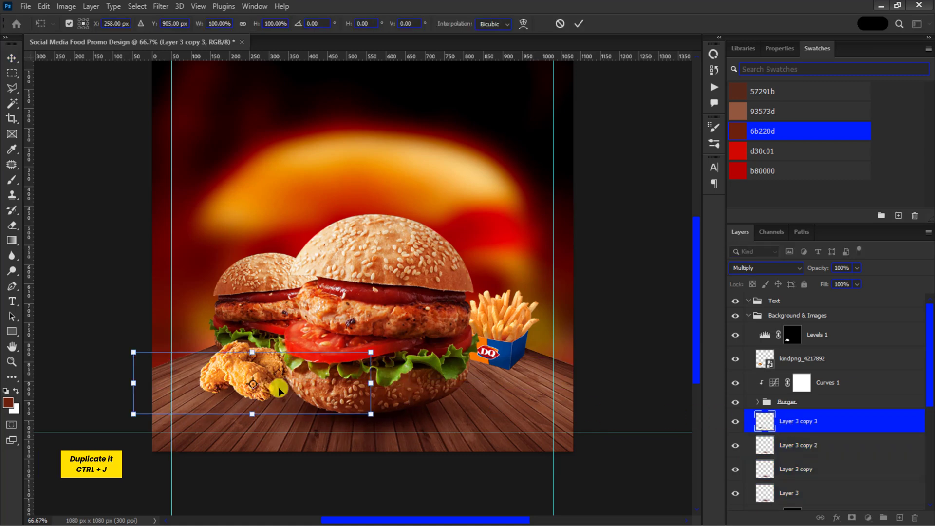
pyautogui.moveTo(373, 353); pyautogui.dragTo(403, 340)
pyautogui.press('Return')
# Step: Duplicate the chicken's shadow twice and fit the top copy beneath the fries box, about 80.6% high and rotated about 2.7°
pyautogui.hotkey('ctrl', 'j')
pyautogui.hotkey('ctrl', 'j')
pyautogui.hotkey('ctrl', 't')
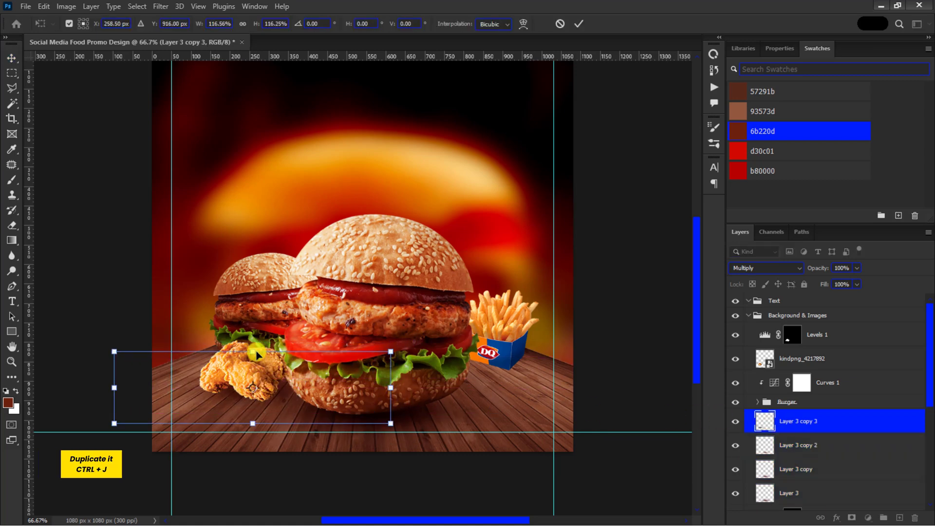
pyautogui.moveTo(246, 371); pyautogui.dragTo(441, 361)
pyautogui.moveTo(461, 412); pyautogui.dragTo(496, 361)
pyautogui.moveTo(599, 325); pyautogui.dragTo(607, 331)
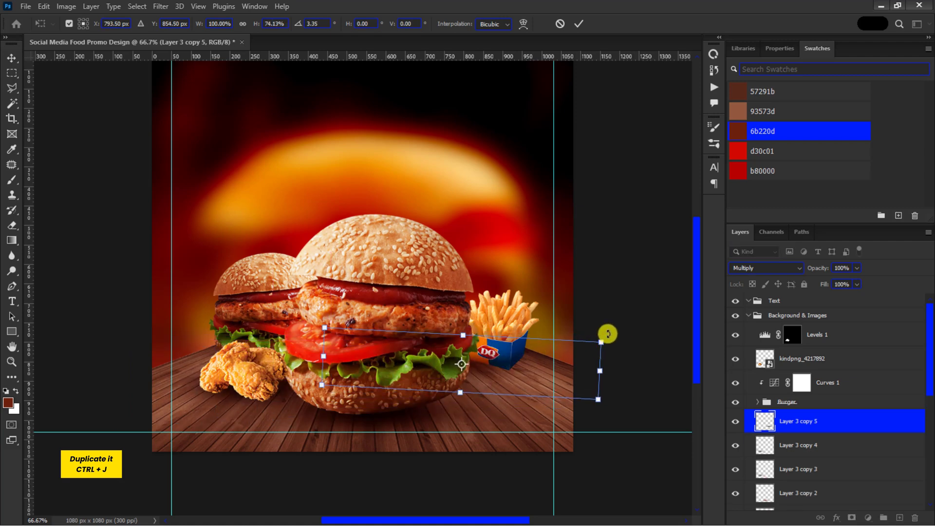
pyautogui.moveTo(467, 335); pyautogui.dragTo(468, 330)
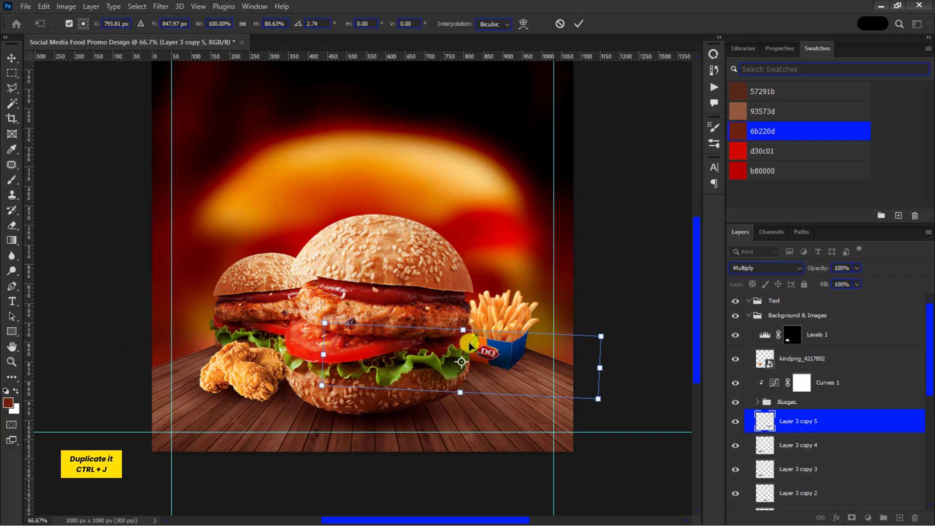
pyautogui.press('Return')
# Step: Duplicate the fries' shadow and scale the copy down to about 70.9%, keeping it near the larger burger's base
pyautogui.hotkey('ctrl', 'j')
pyautogui.hotkey('ctrl', 't')
pyautogui.moveTo(601, 330); pyautogui.dragTo(520, 368)
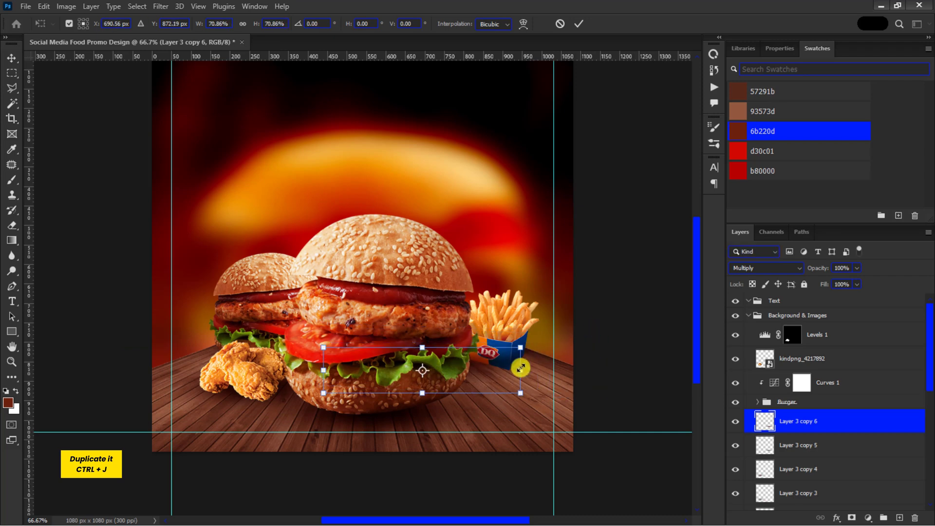
pyautogui.press('Return')
# Step: Add an empty layer above the shadow layers and set the foreground colour to e60b01
pyautogui.hotkey('ctrl', '-')
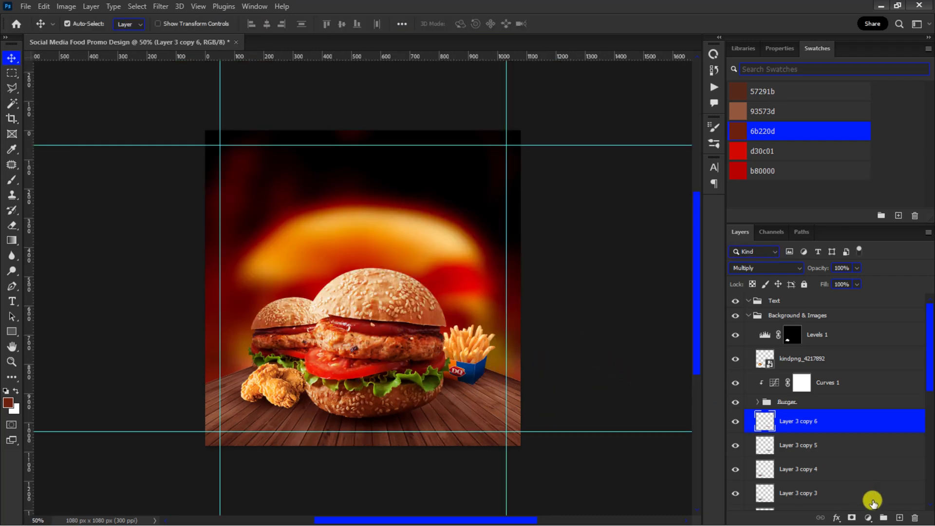
pyautogui.click(899, 518)
pyautogui.click(7, 403)
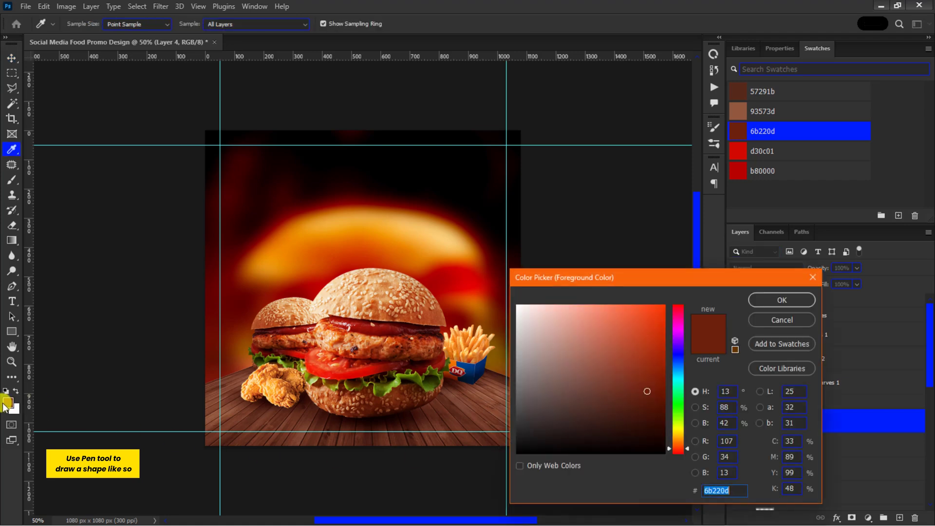
pyautogui.write('e60b01')
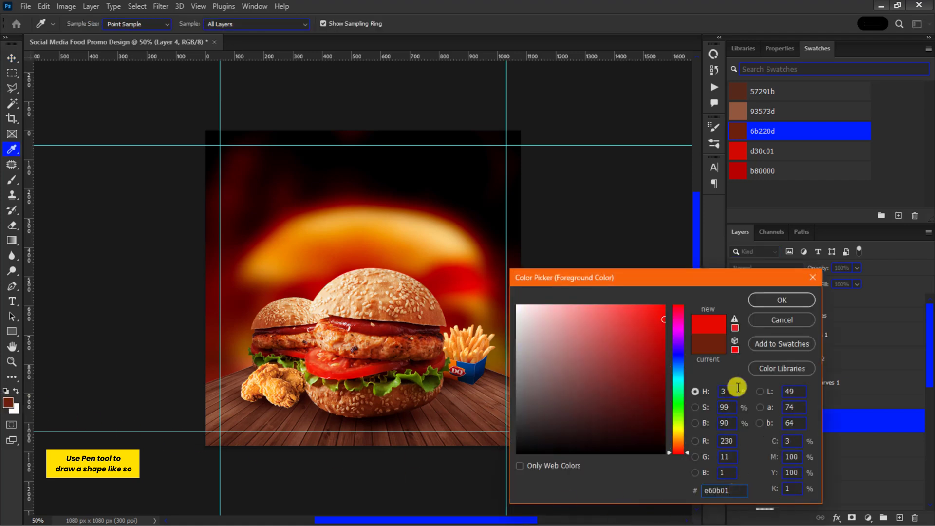
pyautogui.click(771, 301)
# Step: Draw a closed ribbon path about 185 px wide with a notched lower edge, hanging from the canvas top at the left margin guide
pyautogui.press('p')
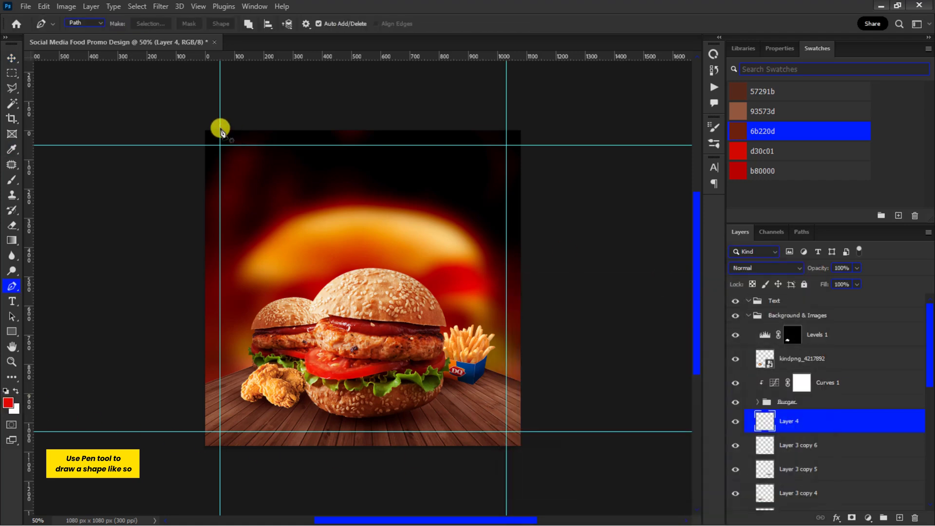
pyautogui.hotkey('ctrl', '+')
pyautogui.click(171, 68)
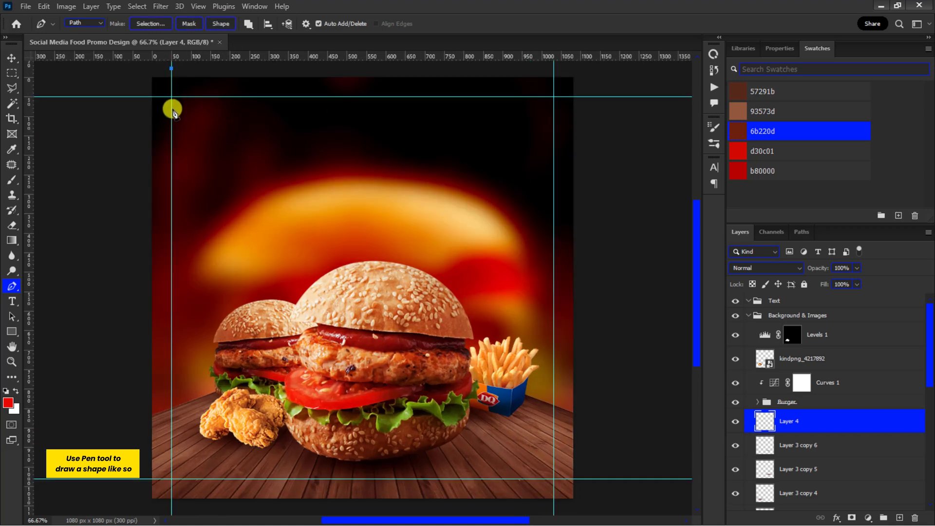
pyautogui.click(171, 140)
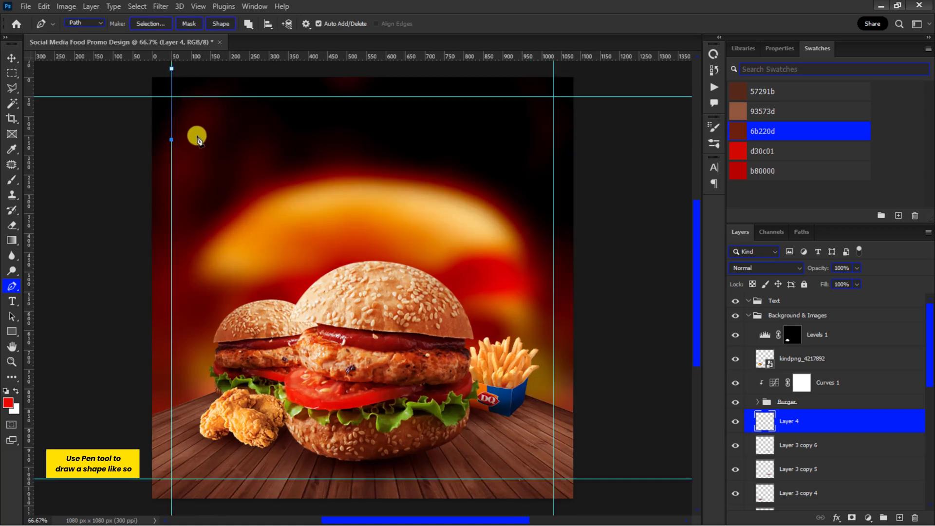
pyautogui.click(243, 139)
pyautogui.click(176, 68)
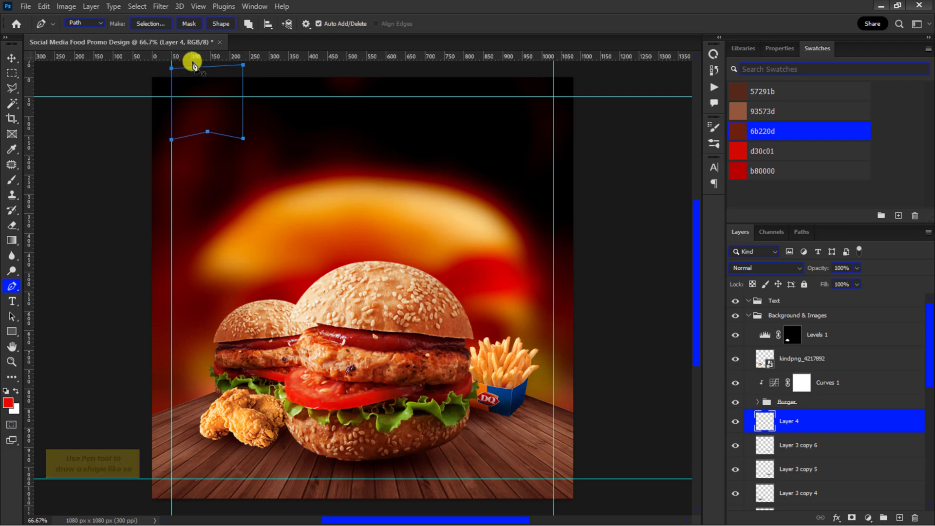
# Step: Convert the notched ribbon path into a filled red shape layer
pyautogui.click(221, 24)
pyautogui.click(11, 58)
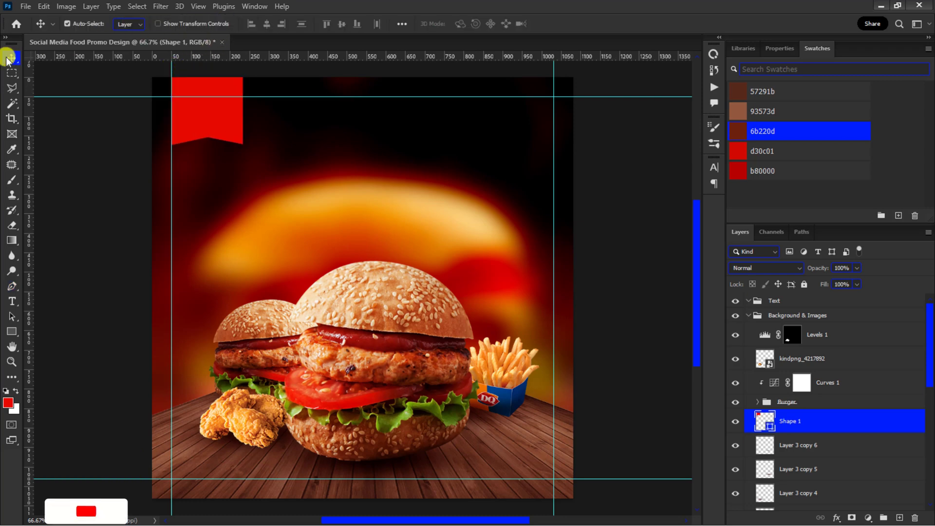
# Step: Draw a round, jagged-edged seal custom shape about 236 px across over the glow, above and between the larger burger and the fries
pyautogui.click(10, 331)
pyautogui.click(51, 388)
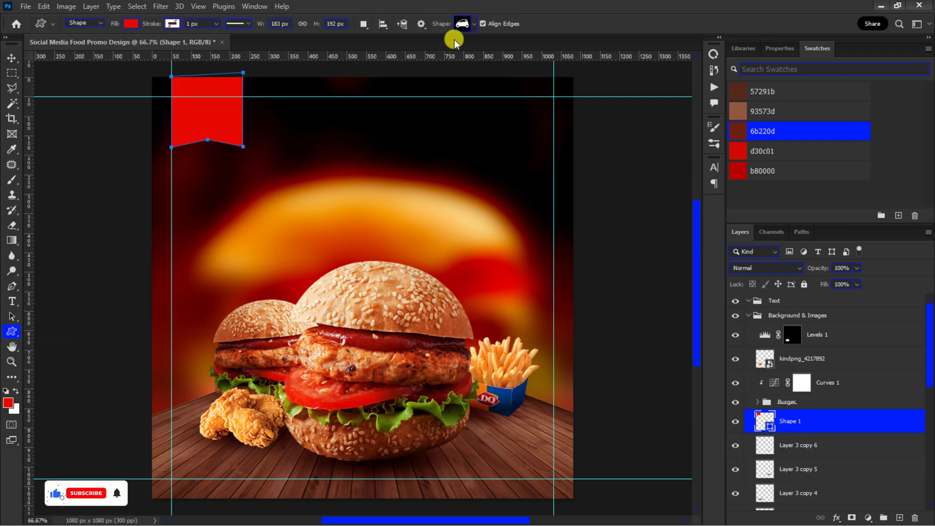
pyautogui.click(475, 23)
pyautogui.scroll(-1, 463, 69)
pyautogui.click(465, 70)
pyautogui.scroll(-1, 466, 70)
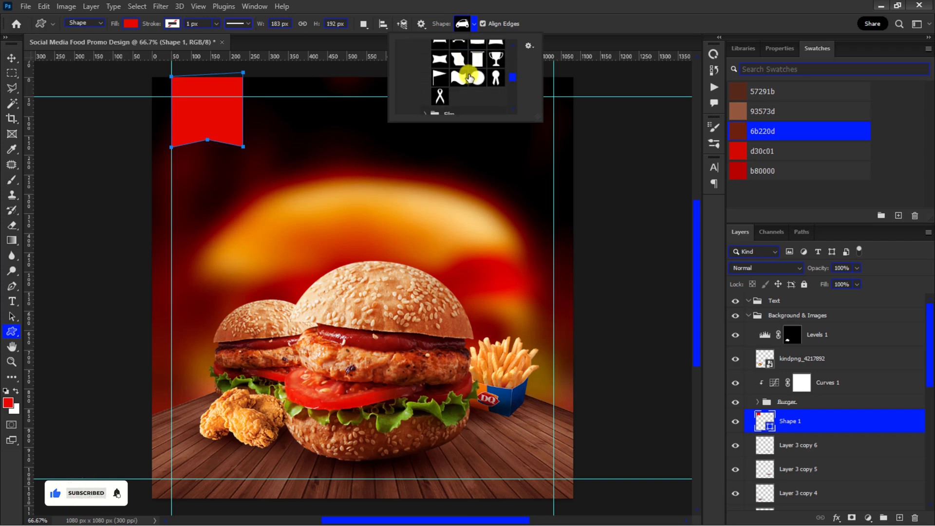
pyautogui.moveTo(480, 217); pyautogui.dragTo(530, 278)
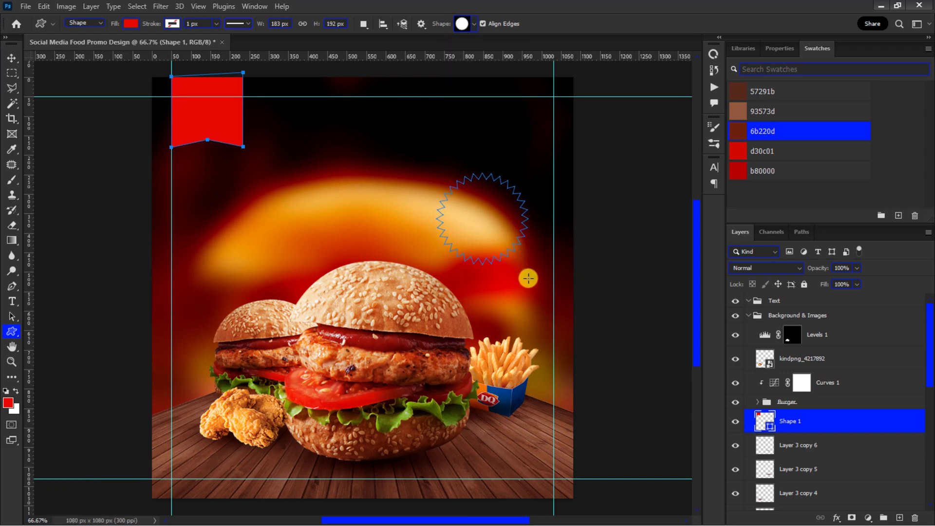
pyautogui.press('v')
# Step: Change the seal's fill colour to the d30c01 swatch
pyautogui.doubleClick(765, 422)
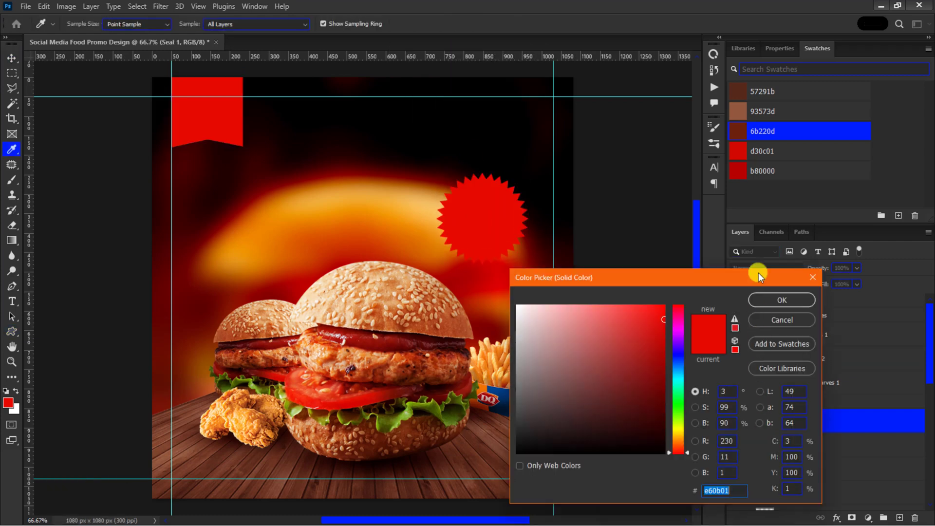
pyautogui.click(736, 153)
pyautogui.click(761, 301)
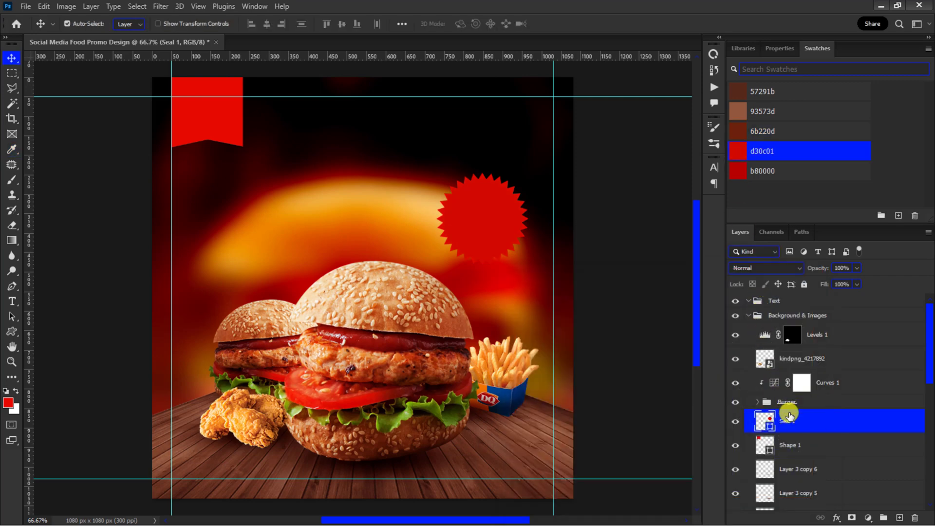
# Step: Add a Bevel & Emboss effect to the seal with 292% depth, 125 px size, 90° angle, 0° altitude and Use Global Light off
pyautogui.click(835, 518)
pyautogui.click(864, 420)
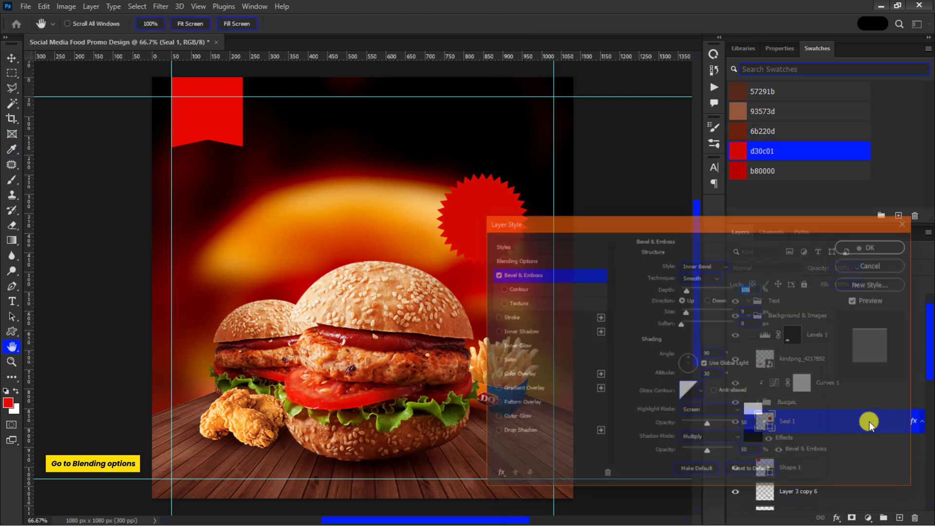
pyautogui.write('250')
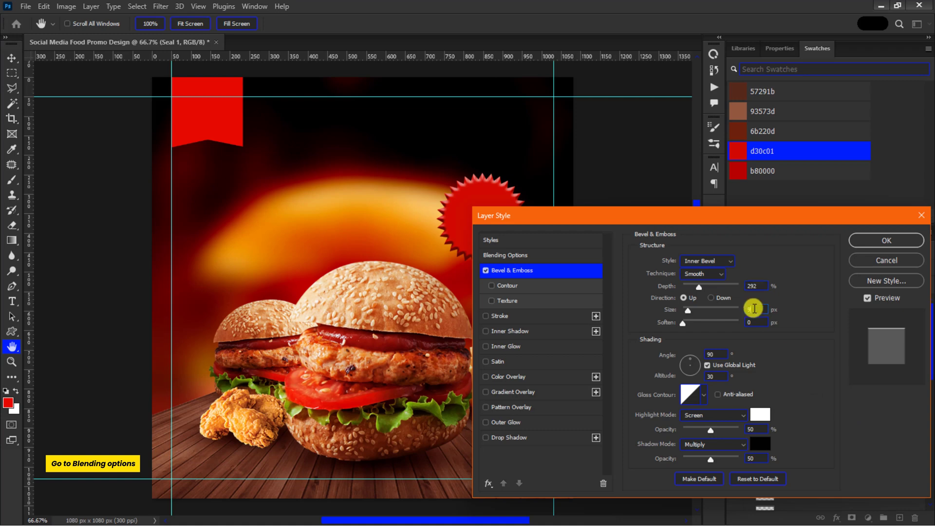
pyautogui.click(746, 313)
pyautogui.write('125')
pyautogui.click(711, 354)
pyautogui.write('90')
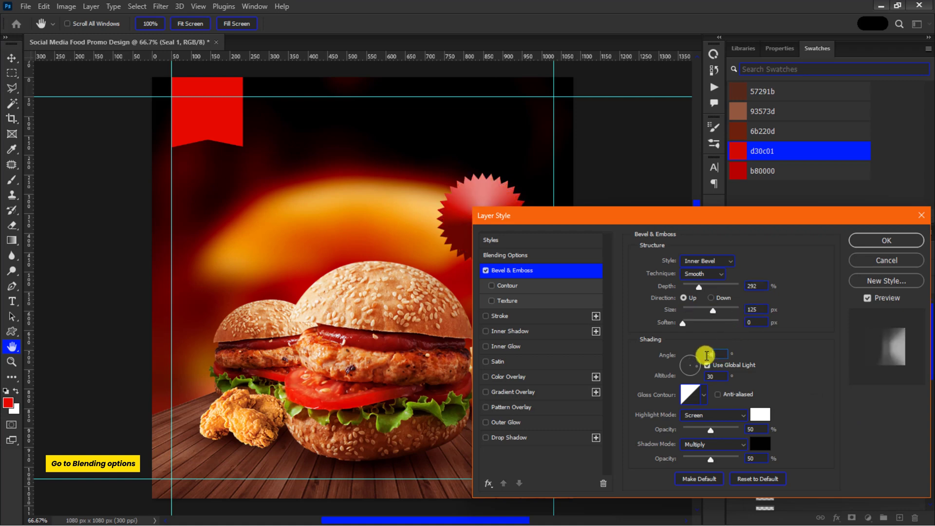
pyautogui.click(707, 365)
pyautogui.click(711, 378)
pyautogui.write('0')
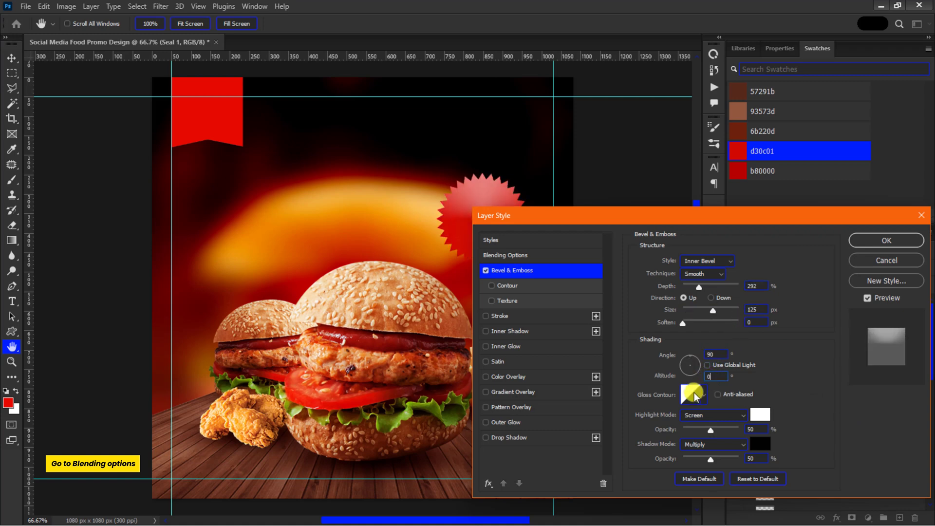
# Step: Set the bevel's gloss contour to the Rounded Steps preset
pyautogui.click(694, 397)
pyautogui.click(609, 73)
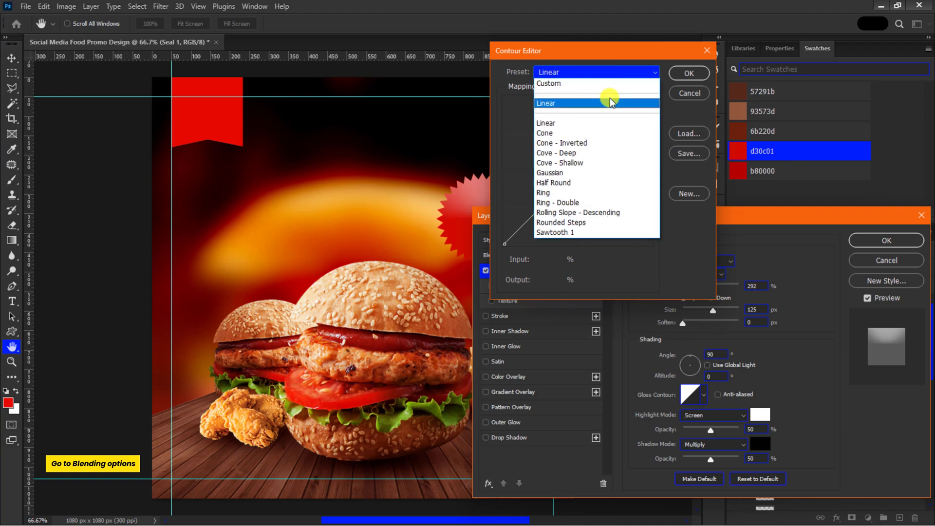
pyautogui.click(606, 225)
pyautogui.click(689, 73)
# Step: Set the bevel's highlight colour to the b80000 swatch at 100% opacity and its shadow opacity to 0%
pyautogui.click(760, 414)
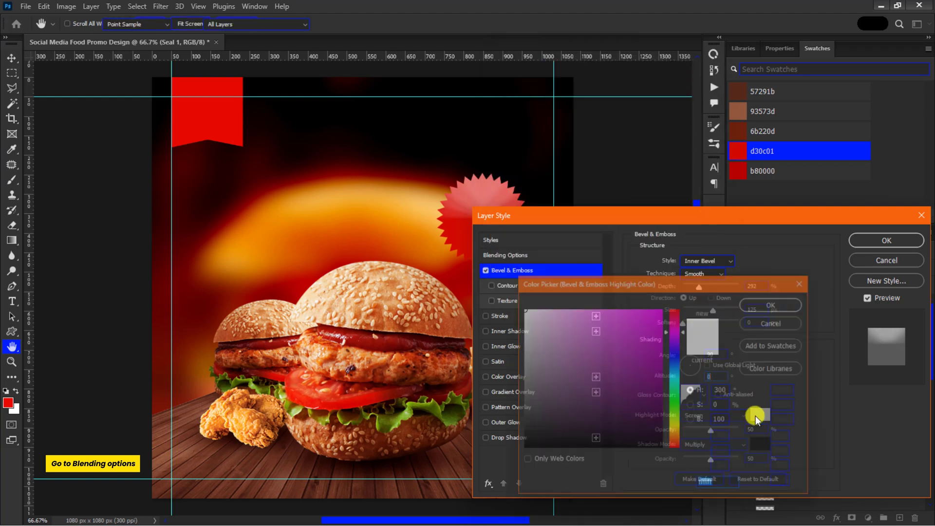
pyautogui.click(740, 171)
pyautogui.click(771, 300)
pyautogui.moveTo(710, 430); pyautogui.dragTo(740, 429)
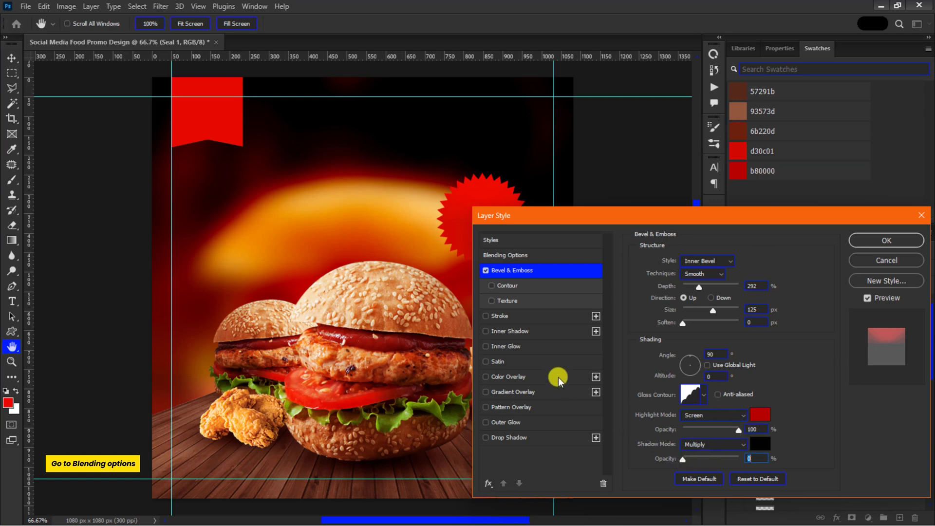
# Step: Apply Satin to the seal with 29% opacity, 50 px distance and 117 px size, and move the seal down against the right margin guide
pyautogui.click(543, 361)
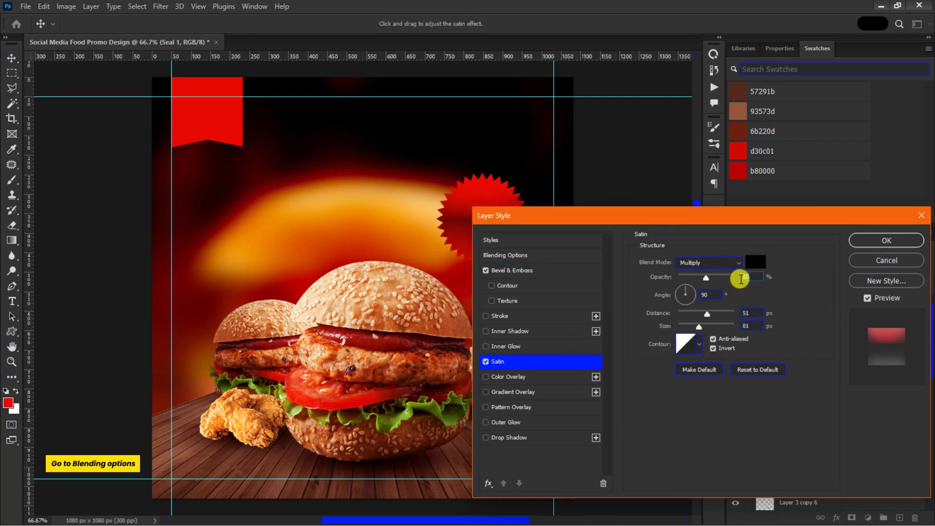
pyautogui.write('29')
pyautogui.click(743, 314)
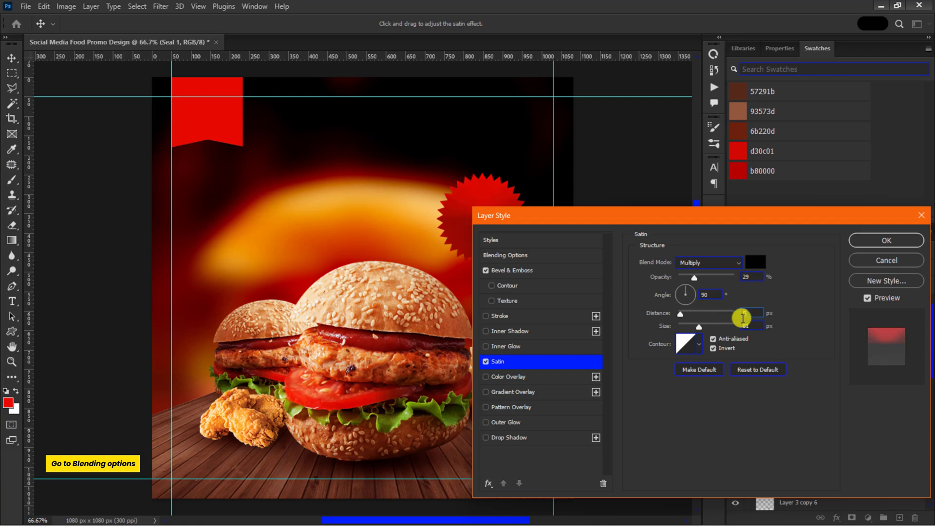
pyautogui.click(742, 331)
pyautogui.write('117')
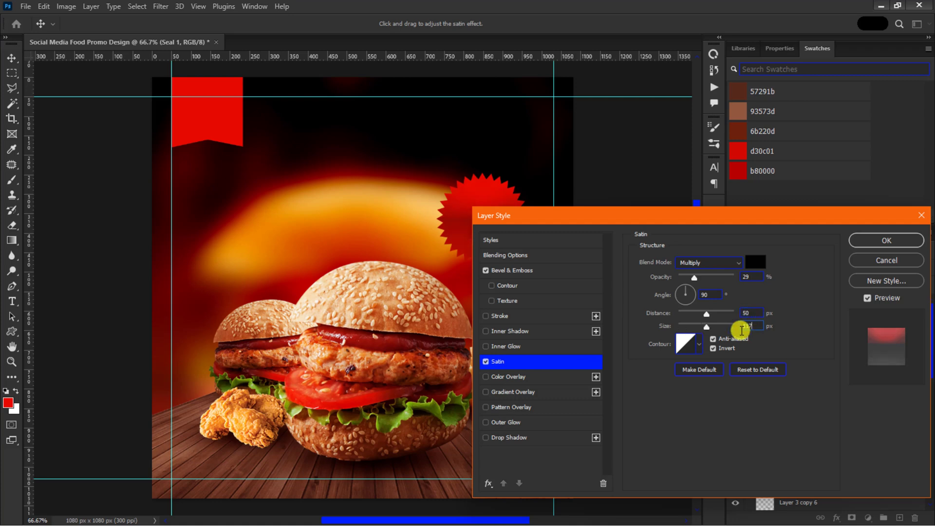
pyautogui.click(878, 246)
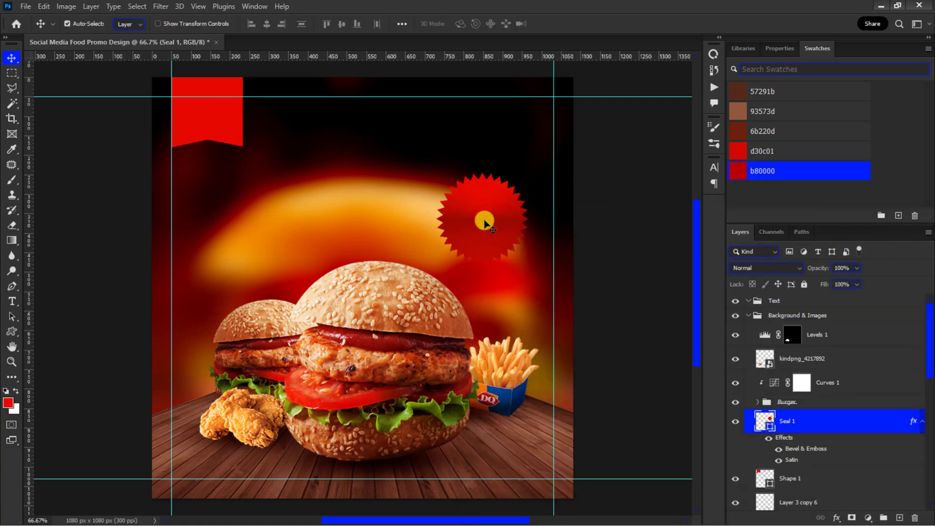
pyautogui.moveTo(484, 219); pyautogui.dragTo(520, 277)
# Step: Draw a 350 × 90 px rectangle above the burgers and remove its fill
pyautogui.click(11, 332)
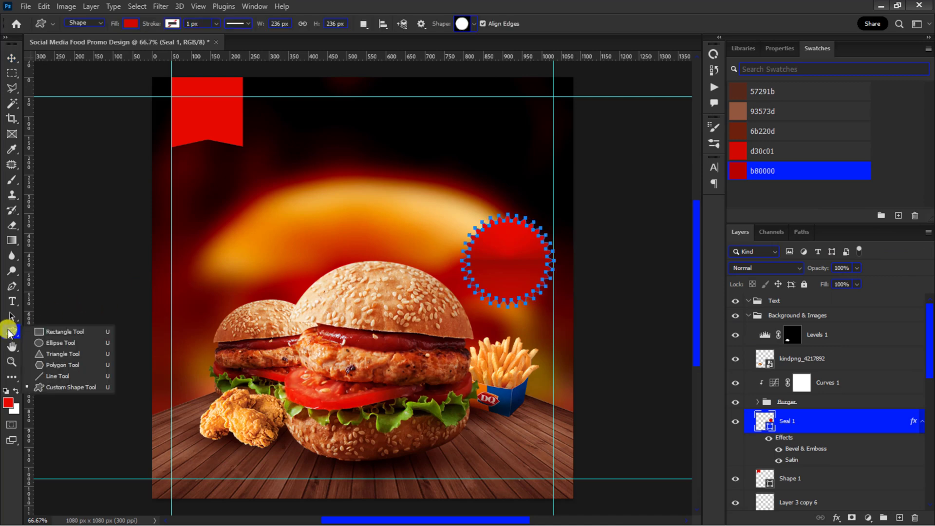
pyautogui.click(48, 330)
pyautogui.moveTo(294, 199); pyautogui.dragTo(363, 216)
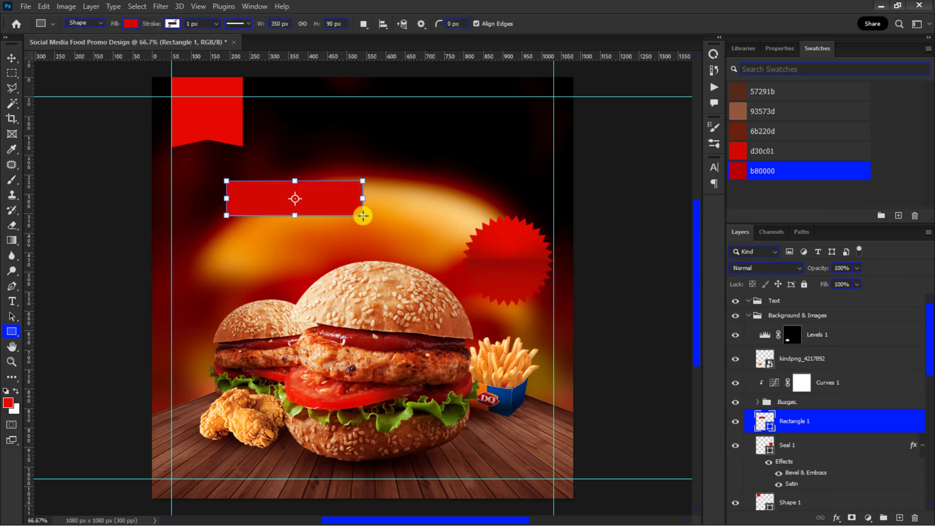
pyautogui.click(131, 23)
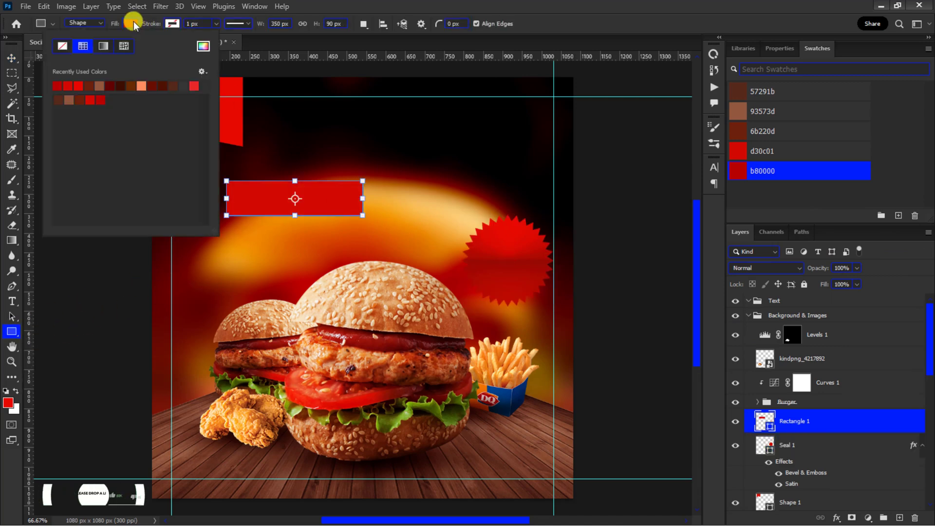
pyautogui.click(63, 46)
# Step: Give the rectangle a white (ffffff) 3 px dotted stroke
pyautogui.click(172, 24)
pyautogui.click(245, 46)
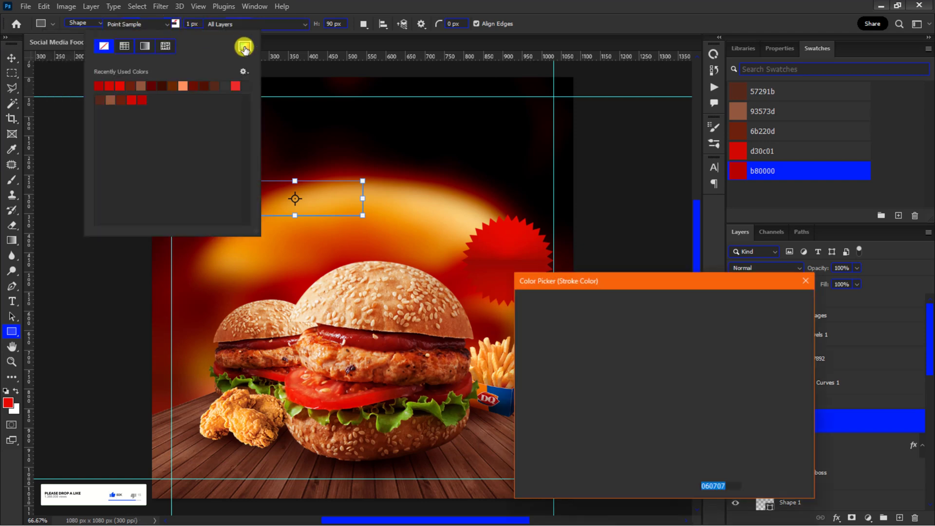
pyautogui.moveTo(529, 333); pyautogui.dragTo(511, 285)
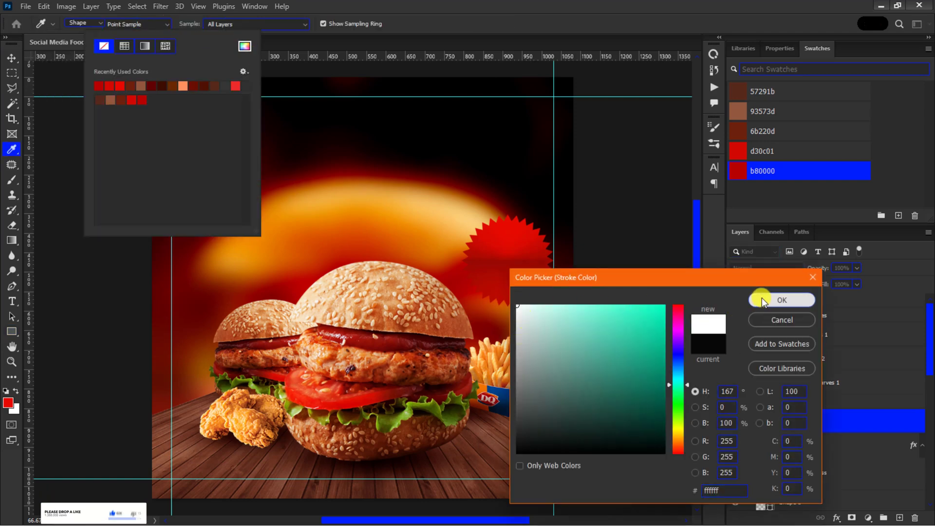
pyautogui.click(761, 298)
pyautogui.click(192, 23)
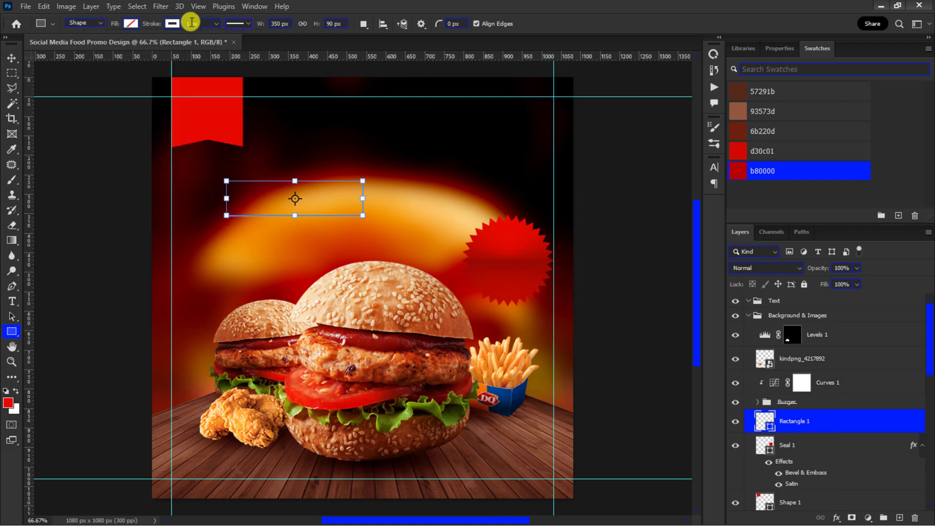
pyautogui.write('3')
pyautogui.press('Return')
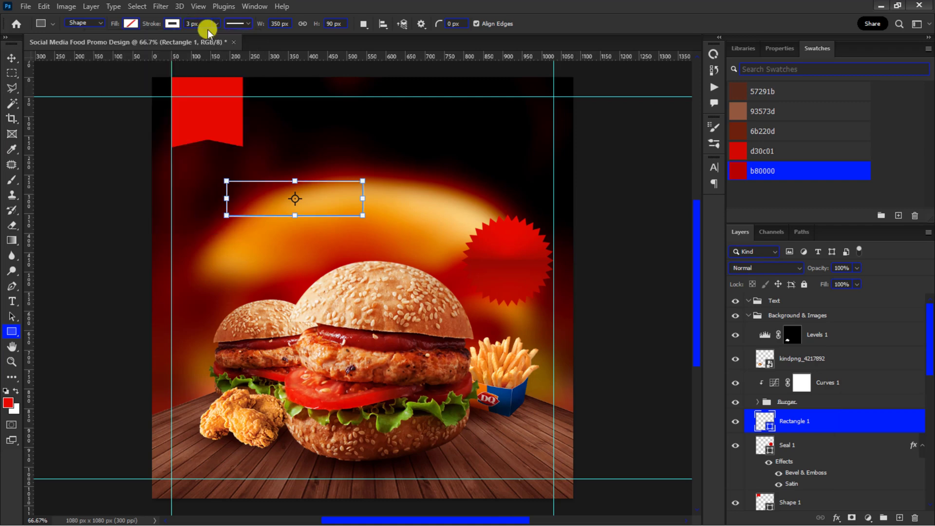
pyautogui.click(242, 23)
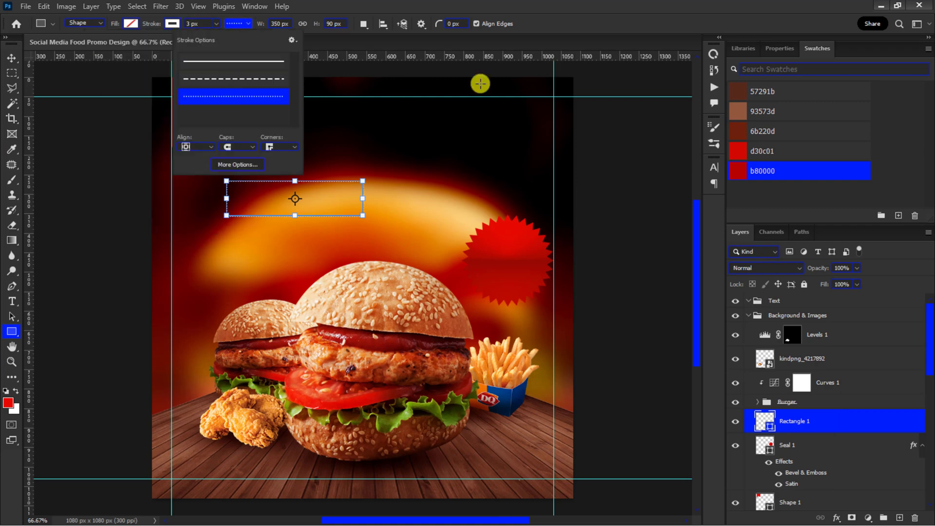
# Step: Round all four corners of the dotted rectangle to a 45 px radius
pyautogui.click(782, 51)
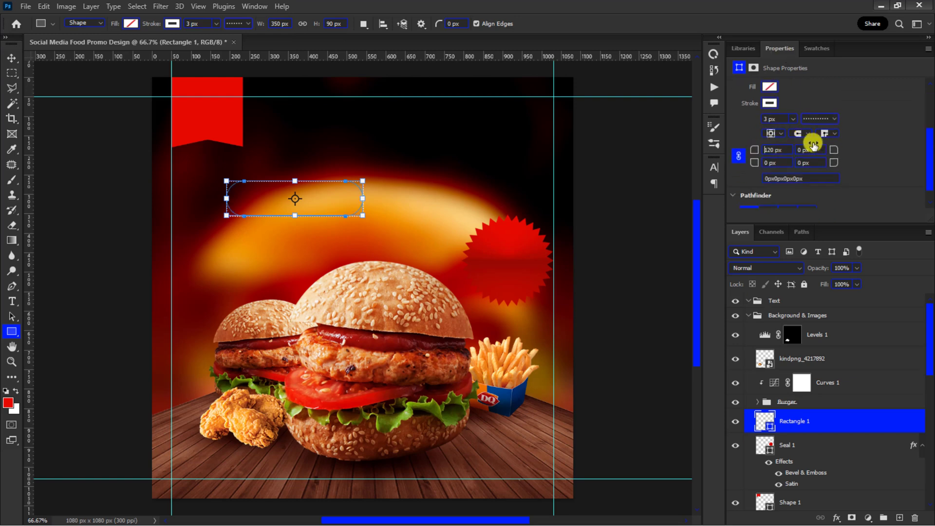
pyautogui.moveTo(813, 144); pyautogui.dragTo(796, 143)
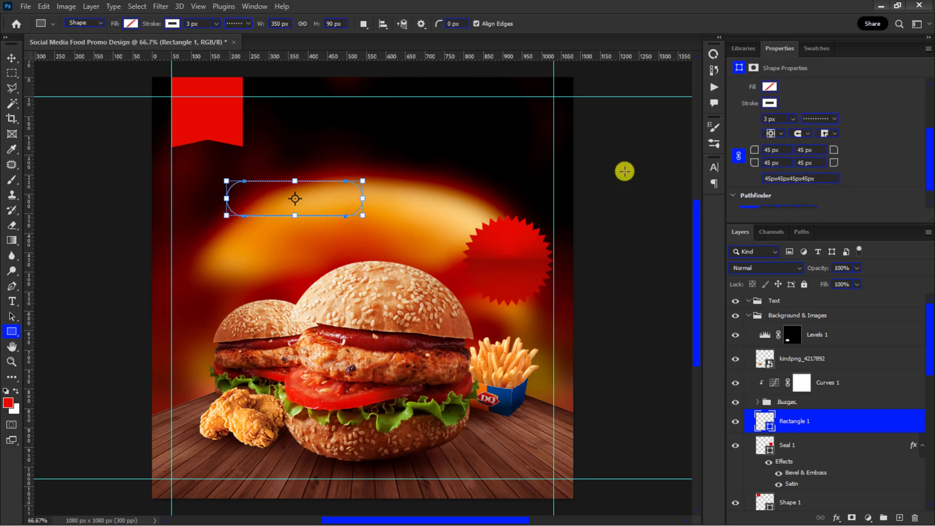
pyautogui.press('v')
# Step: Scale the dotted rectangle down to about 263 × 68 px, centred just above the larger burger, and thicken its stroke
pyautogui.click(204, 142)
pyautogui.scroll(5, 789, 344)
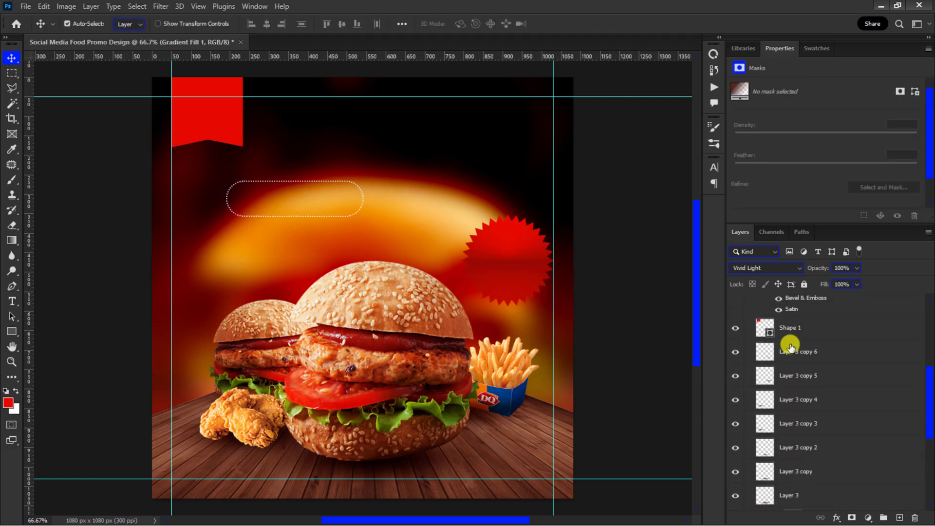
pyautogui.scroll(1, 789, 343)
pyautogui.click(787, 350)
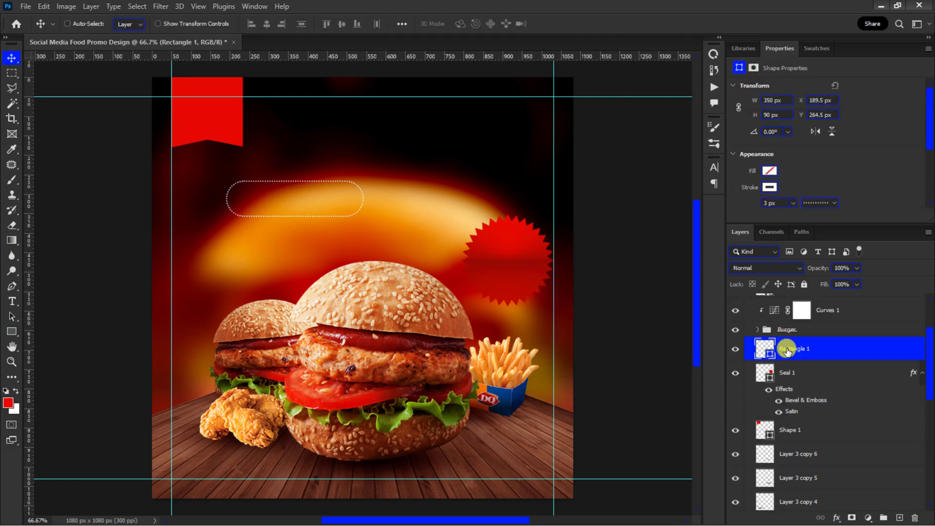
pyautogui.hotkey('ctrl', 't')
pyautogui.moveTo(309, 200); pyautogui.dragTo(375, 223)
pyautogui.moveTo(429, 211); pyautogui.dragTo(414, 229)
pyautogui.press('Return')
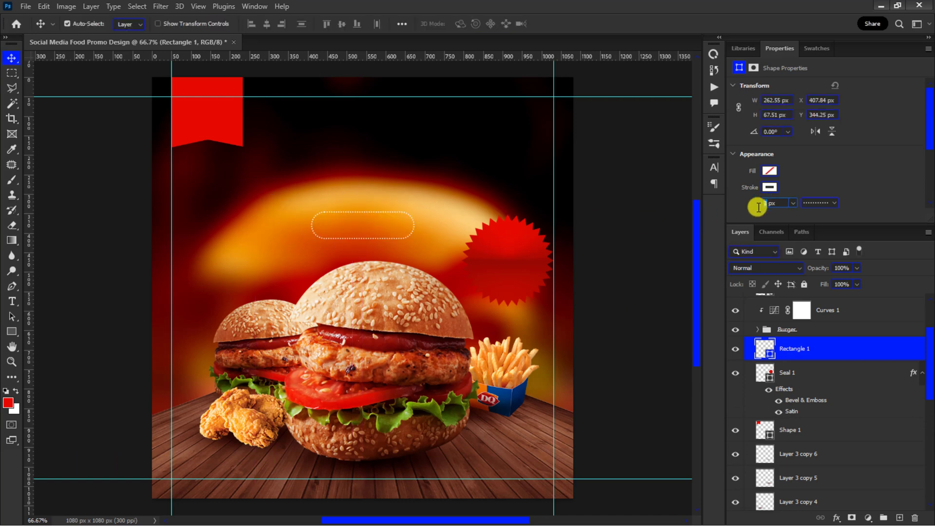
pyautogui.hotkey('ctrl', '-')
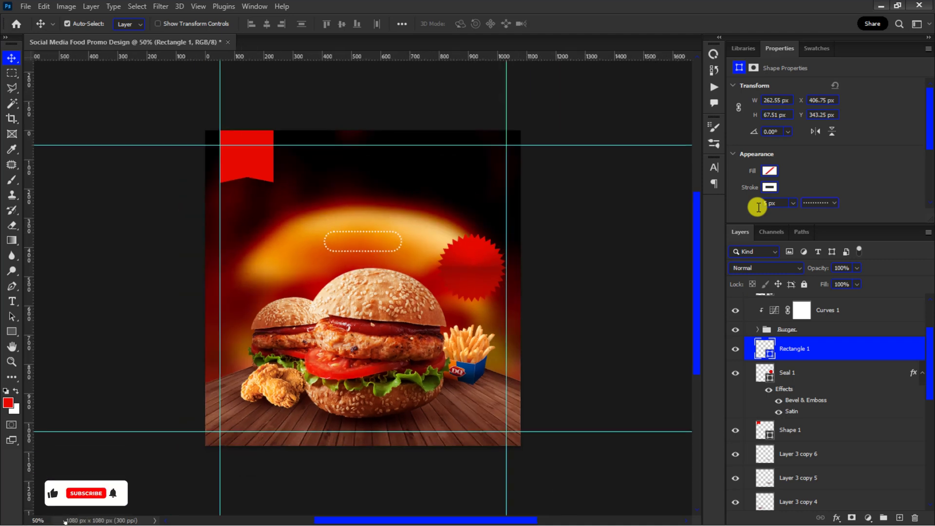
# Step: Collapse the Background & Images group and lock it
pyautogui.scroll(3, 779, 302)
pyautogui.click(749, 315)
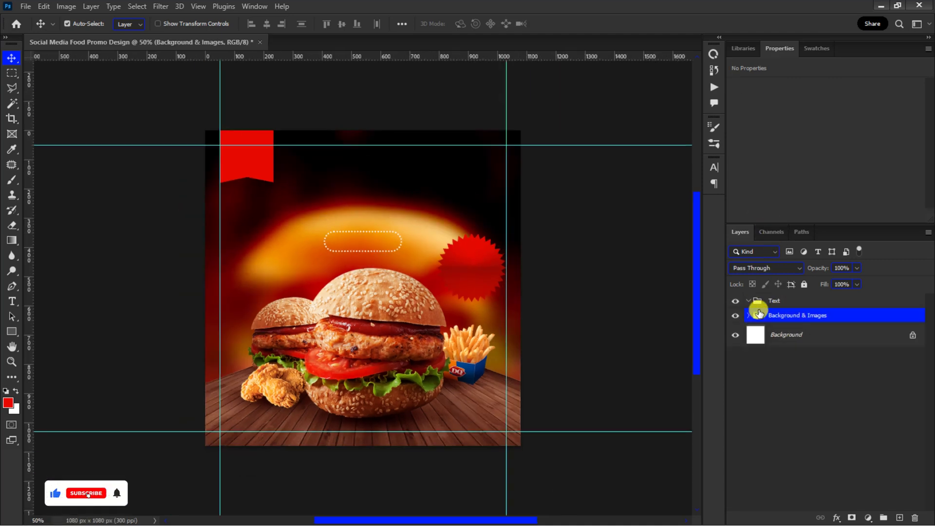
pyautogui.click(804, 284)
# Step: Add the white heading "Weekend Menu" in 48 pt Amerika Sans Regular inside the Text group
pyautogui.click(796, 302)
pyautogui.press('t')
pyautogui.press('x')
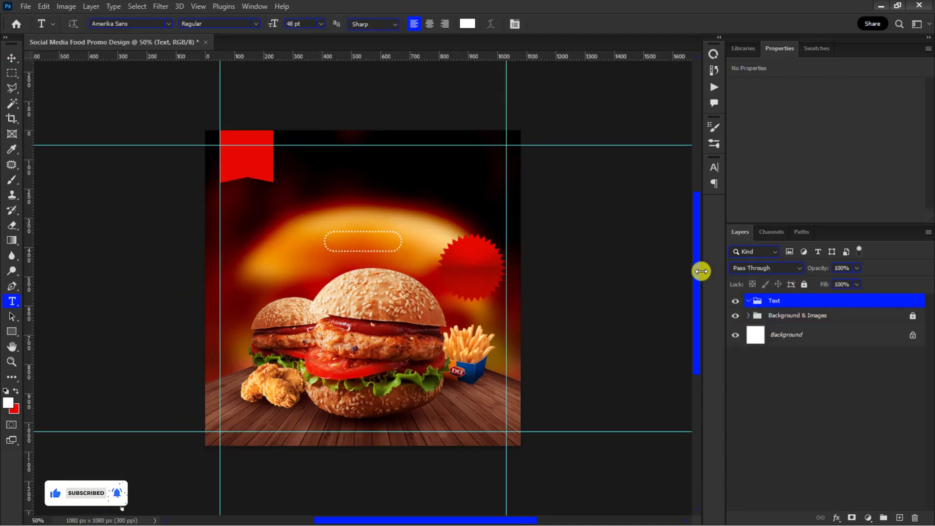
pyautogui.click(315, 174)
pyautogui.write('Weeker')
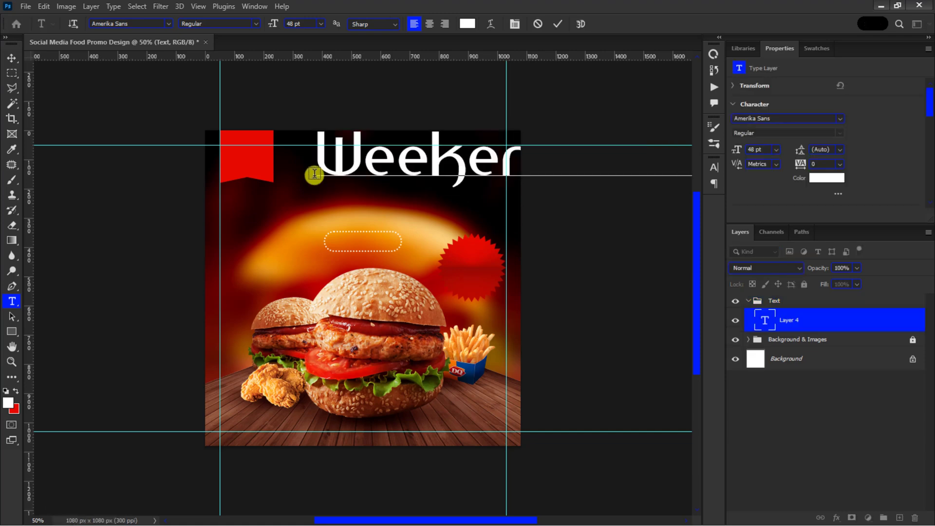
pyautogui.click(553, 24)
# Step: Scale the "Weekend Menu" heading down to about 26.23 pt and place it beside the ribbon
pyautogui.hotkey('ctrl', 't')
pyautogui.moveTo(313, 125); pyautogui.dragTo(411, 174)
pyautogui.press('Return')
pyautogui.press('t')
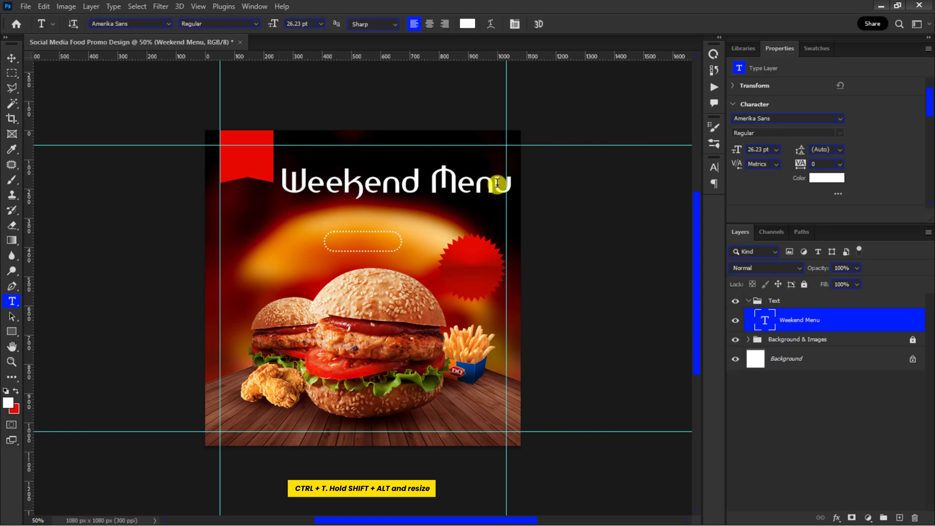
# Step: Change the "Weekend Menu" heading's font to Bitcrusher Condensed Bold
pyautogui.click(714, 168)
pyautogui.click(646, 184)
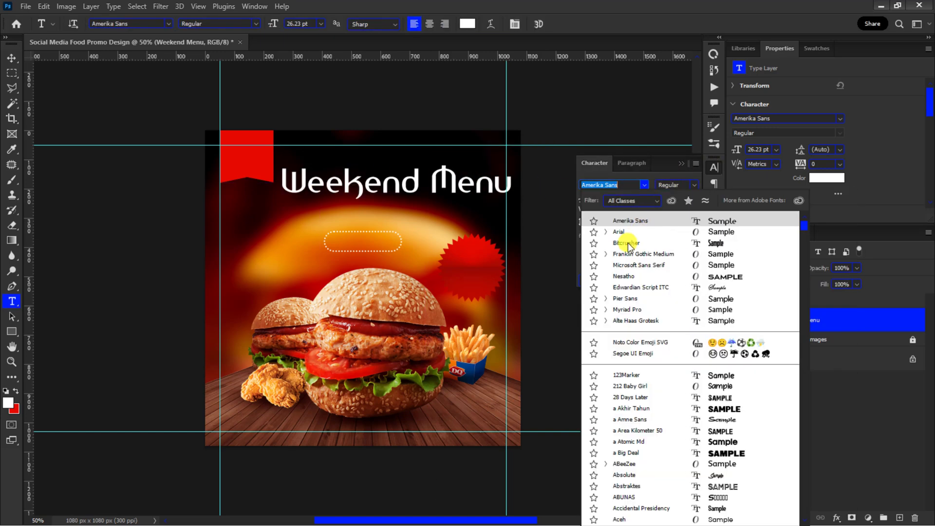
pyautogui.click(628, 243)
pyautogui.press('v')
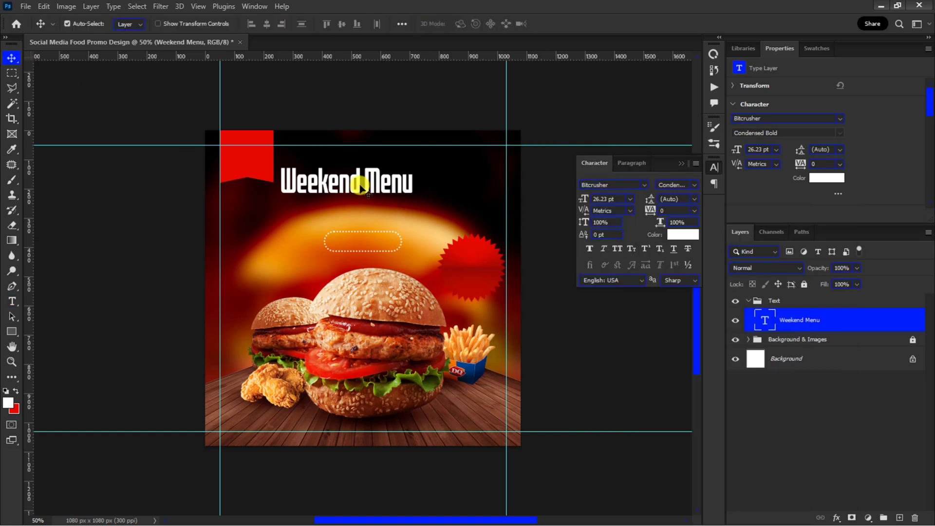
# Step: Warp the "Weekend Menu" heading into an Arc with a 20% bend
pyautogui.hotkey('ctrl', 't')
pyautogui.click(523, 23)
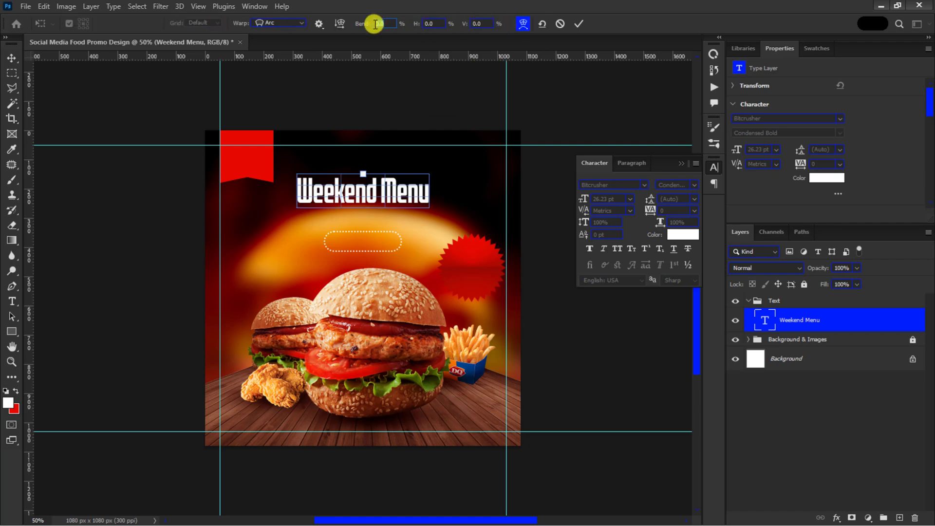
pyautogui.write('30')
pyautogui.press('Return')
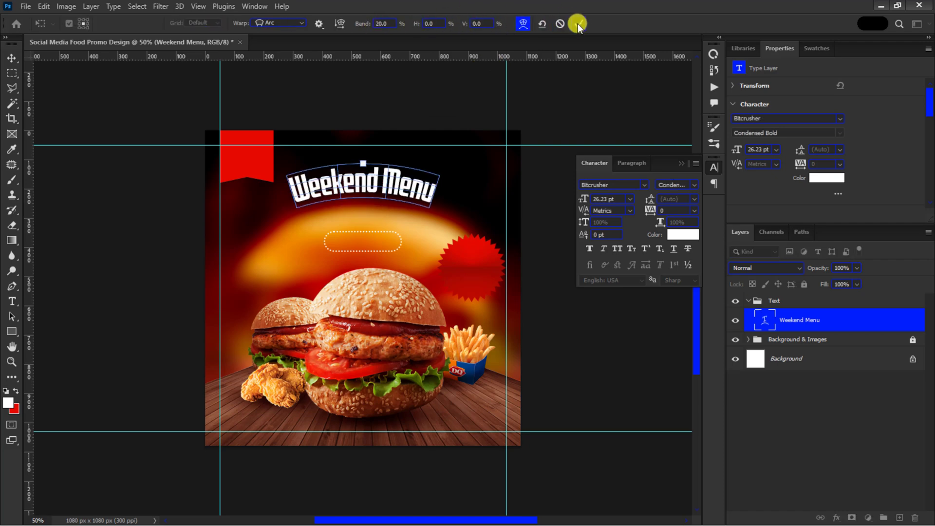
pyautogui.click(577, 24)
# Step: Move the arched heading down to the upper edge of the orange glow and enlarge it to 33 pt
pyautogui.hotkey('shift', 'Down')
pyautogui.hotkey('shift', 'Down')
pyautogui.hotkey('shift', 'Down')
pyautogui.hotkey('shift', 'Down')
pyautogui.hotkey('shift', 'Down')
pyautogui.hotkey('shift', 'Down')
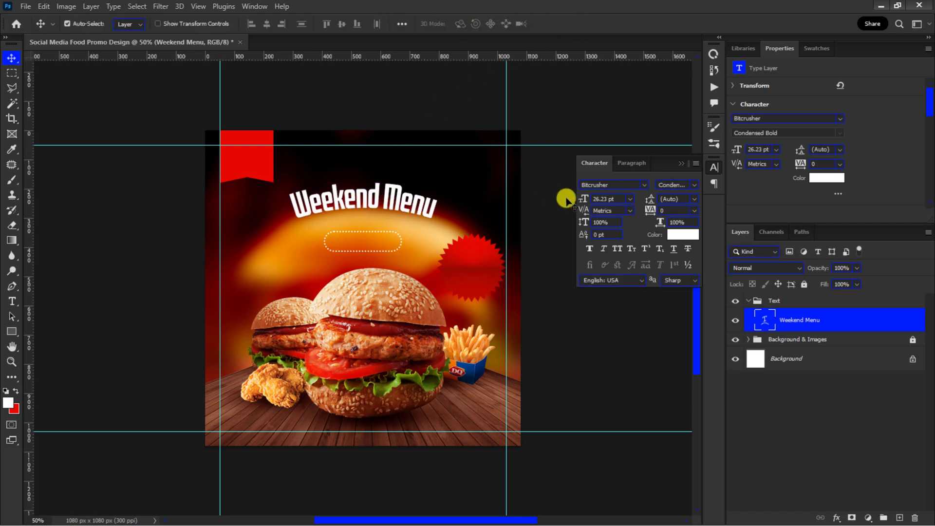
pyautogui.moveTo(583, 200); pyautogui.dragTo(592, 199)
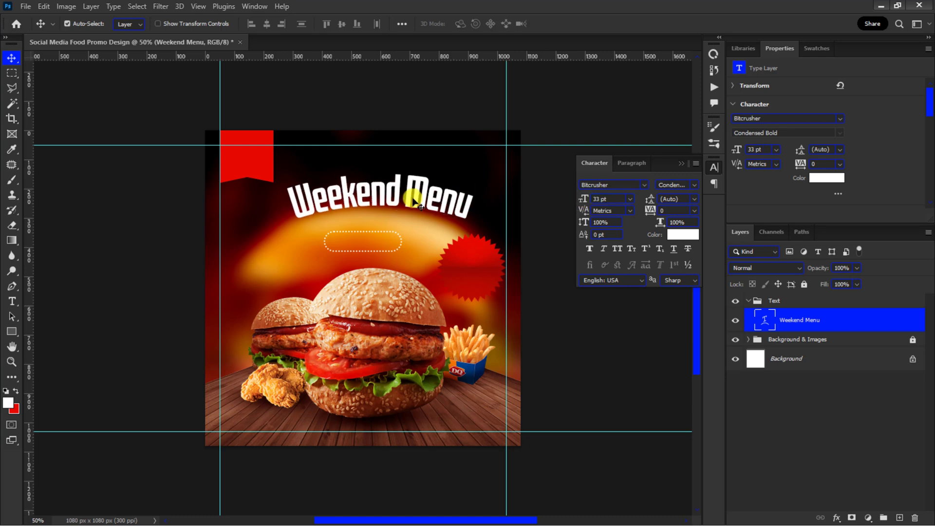
# Step: Add the text "Special" above the "Weekend Menu" heading
pyautogui.press('t')
pyautogui.click(326, 164)
pyautogui.write('Special')
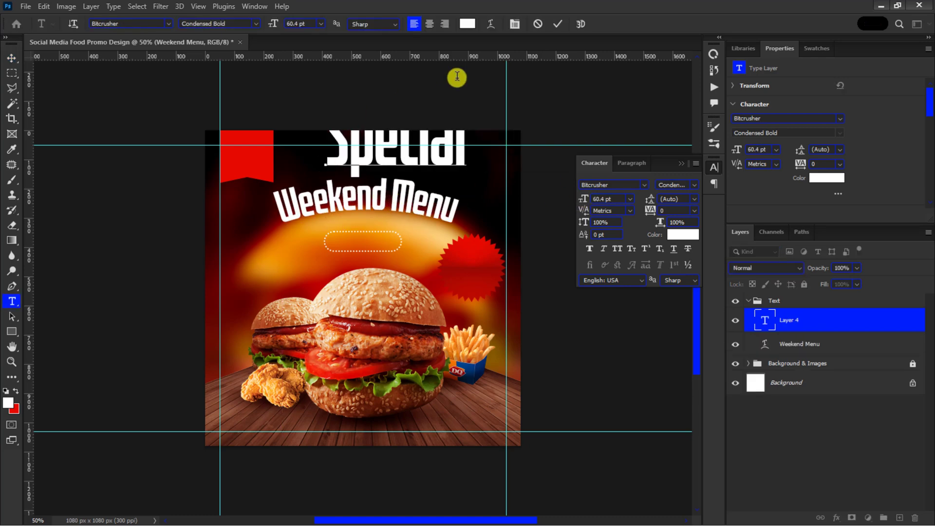
pyautogui.click(557, 24)
# Step: Set the "Special" text in the Manchester Signature font
pyautogui.click(641, 183)
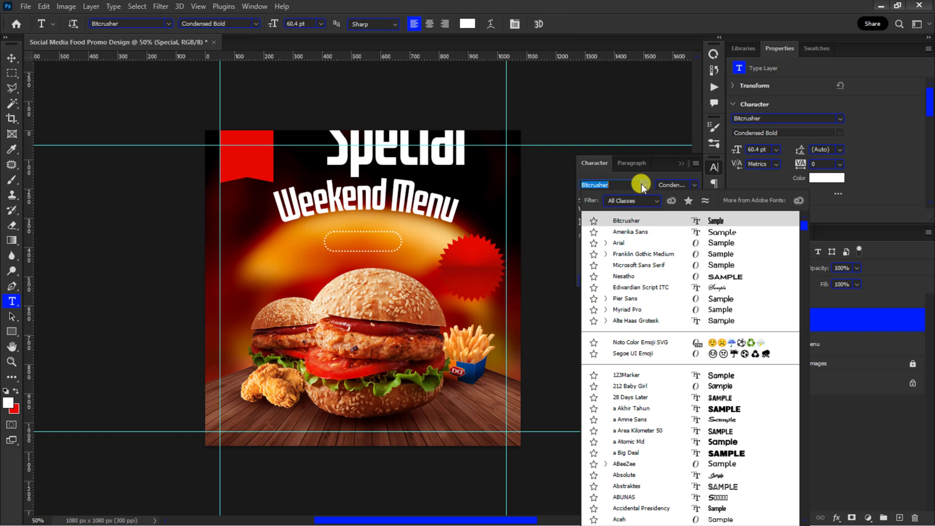
pyautogui.click(642, 183)
pyautogui.write('man')
pyautogui.click(616, 219)
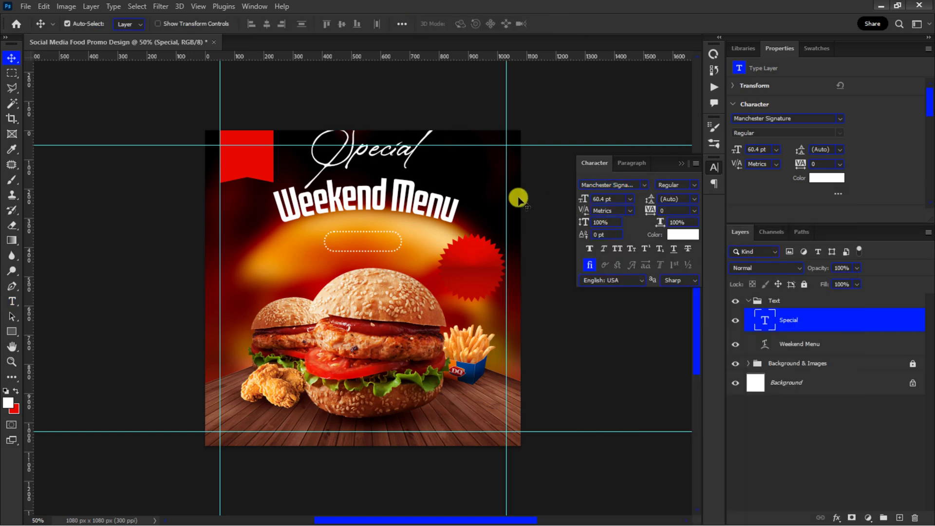
# Step: Position "Special" just above the "Weekend Menu" heading and scale it down to about 48.1 pt
pyautogui.doubleClick(409, 159)
pyautogui.click(557, 24)
pyautogui.hotkey('ctrl', 't')
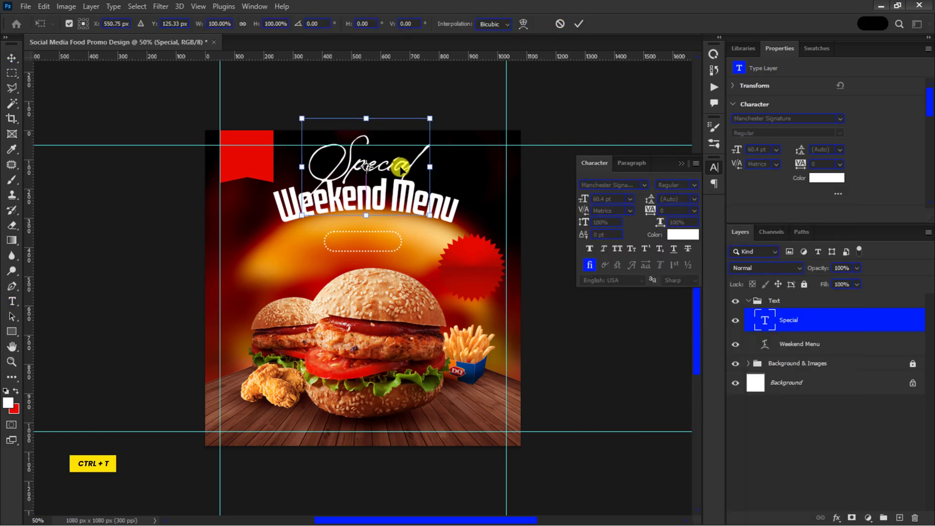
pyautogui.moveTo(430, 118)
pyautogui.mouseDown()
pyautogui.moveTo(425, 140)
pyautogui.moveTo(443, 123)
pyautogui.mouseUp()
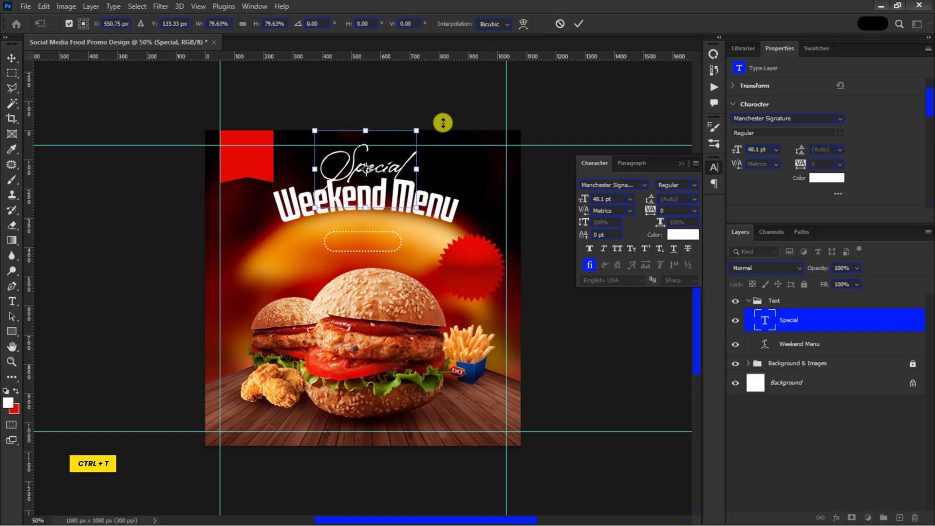
pyautogui.click(577, 22)
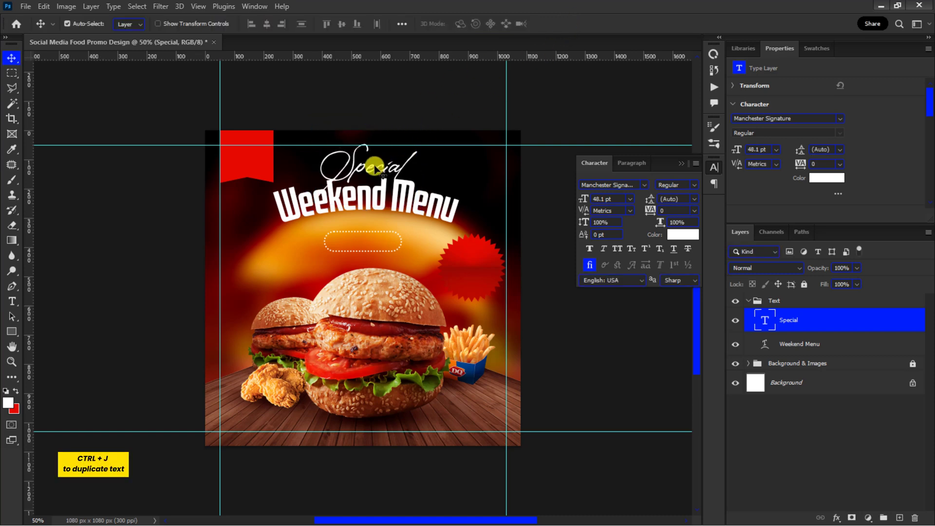
# Step: Duplicate the "Special" text onto the dotted frame and change the copy to read "ORDER NOW"
pyautogui.hotkey('ctrl', 'j')
pyautogui.moveTo(375, 166); pyautogui.dragTo(375, 241)
pyautogui.doubleClick(370, 241)
pyautogui.write('ORDER')
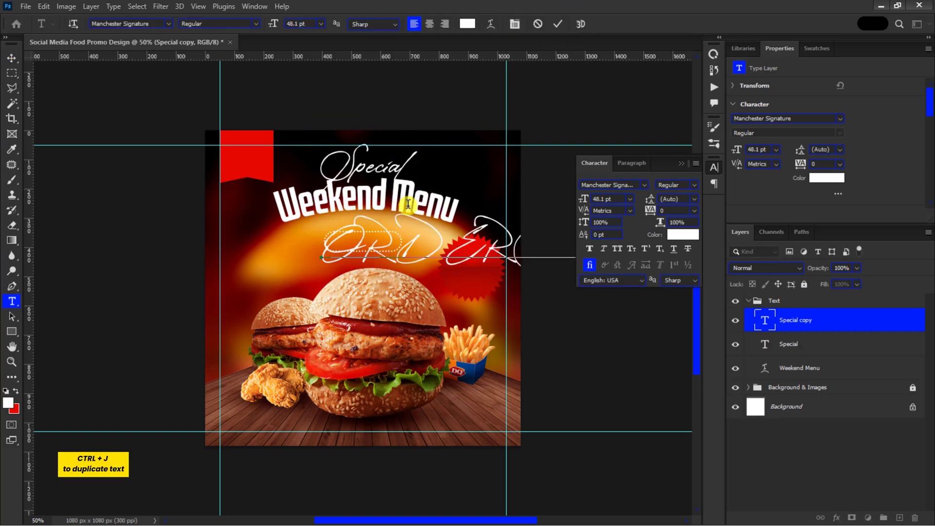
pyautogui.click(559, 25)
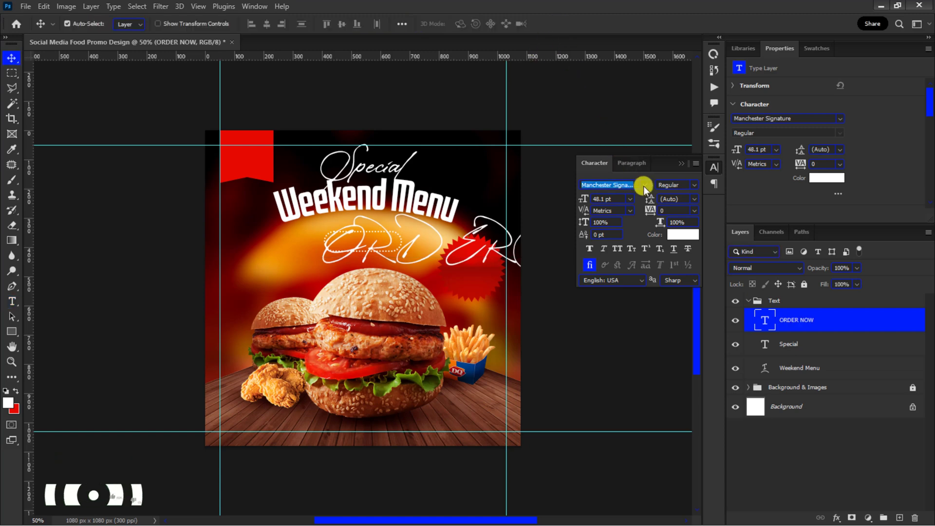
# Step: Set "ORDER NOW" in Arial Bold at 7.32 pt and centre it inside the dotted frame
pyautogui.click(644, 185)
pyautogui.click(621, 253)
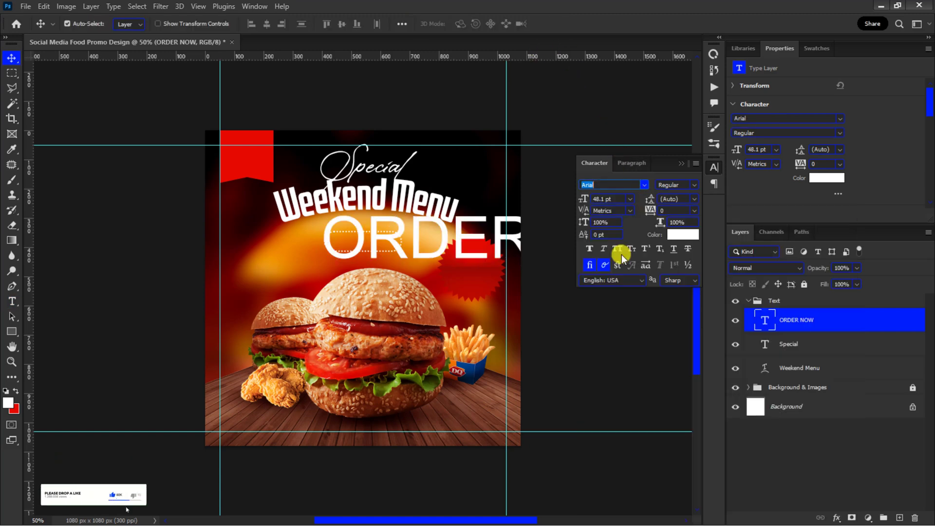
pyautogui.click(694, 185)
pyautogui.click(682, 214)
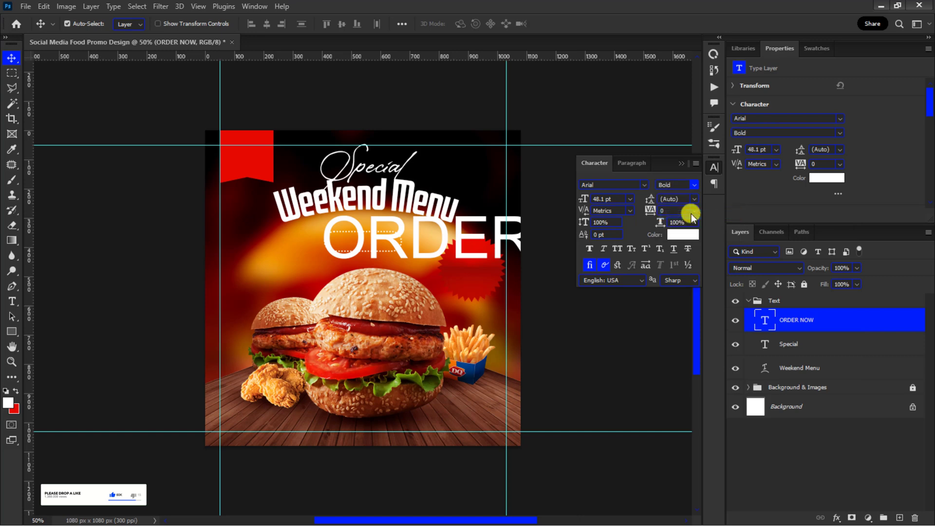
pyautogui.moveTo(583, 199); pyautogui.dragTo(581, 200)
pyautogui.moveTo(384, 253); pyautogui.dragTo(391, 218)
pyautogui.hotkey('ctrl', 't')
# Step: Duplicate "ORDER NOW" just below the heading and replace the copy's text with the line "Lorem ipsum dolor sit amet, consectetur adipisicing elit, sed d"
pyautogui.hotkey('ctrl', 'j')
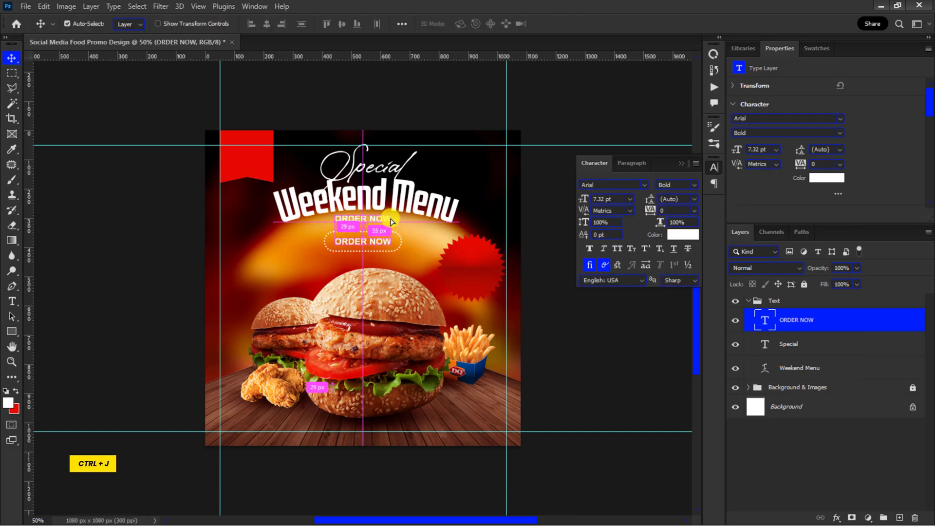
pyautogui.hotkey('ctrl', 'v')
pyautogui.click(558, 24)
pyautogui.press('v')
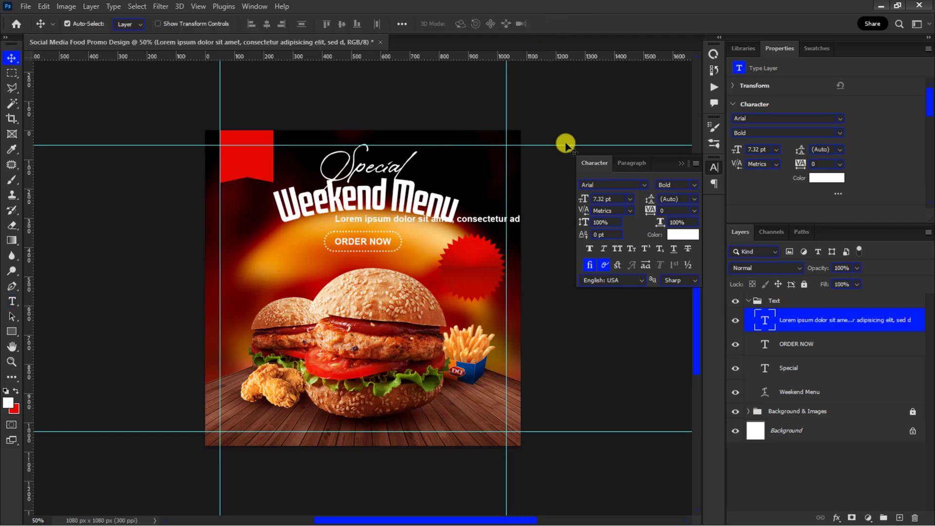
# Step: Shrink the Lorem ipsum line and centre it between the "Weekend Menu" heading and the dotted frame
pyautogui.moveTo(583, 199); pyautogui.dragTo(581, 199)
pyautogui.moveTo(483, 221); pyautogui.dragTo(436, 226)
pyautogui.hotkey('ctrl', 't')
pyautogui.press('Return')
# Step: Unlock the Background & Images group and move "ORDER NOW" together with its dotted frame down 14 px
pyautogui.click(804, 344)
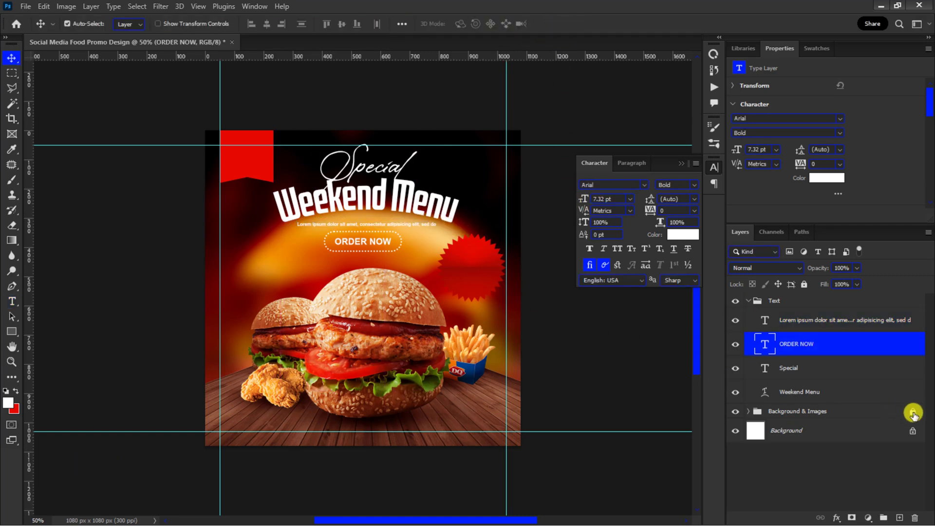
pyautogui.click(749, 411)
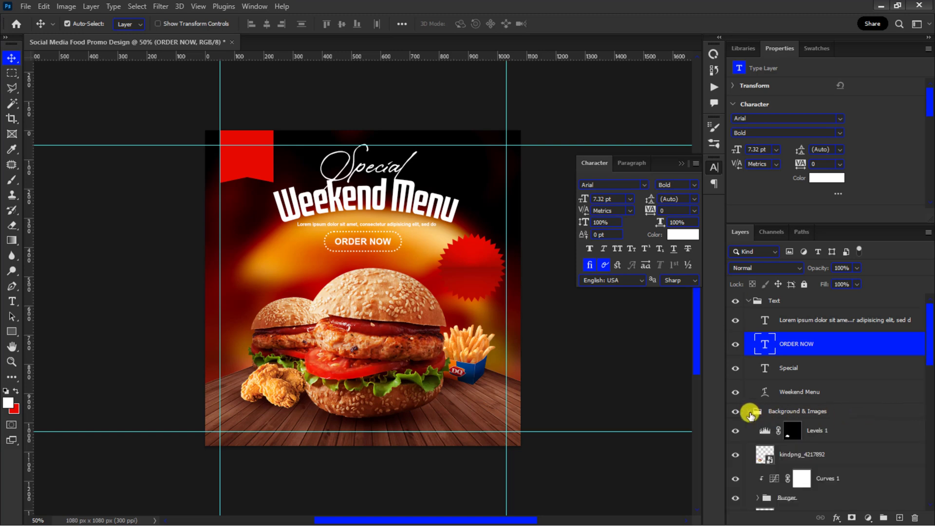
pyautogui.scroll(-3, 752, 414)
pyautogui.click(789, 431)
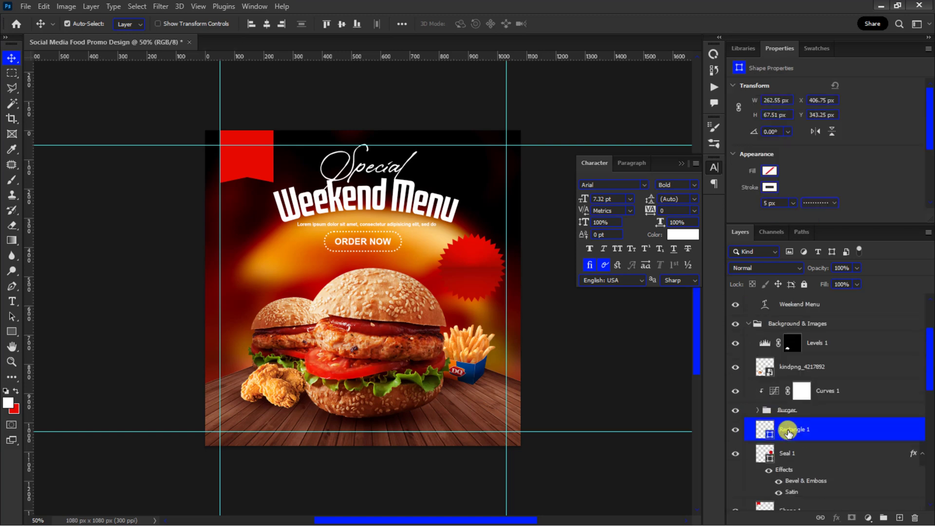
pyautogui.scroll(2, 789, 438)
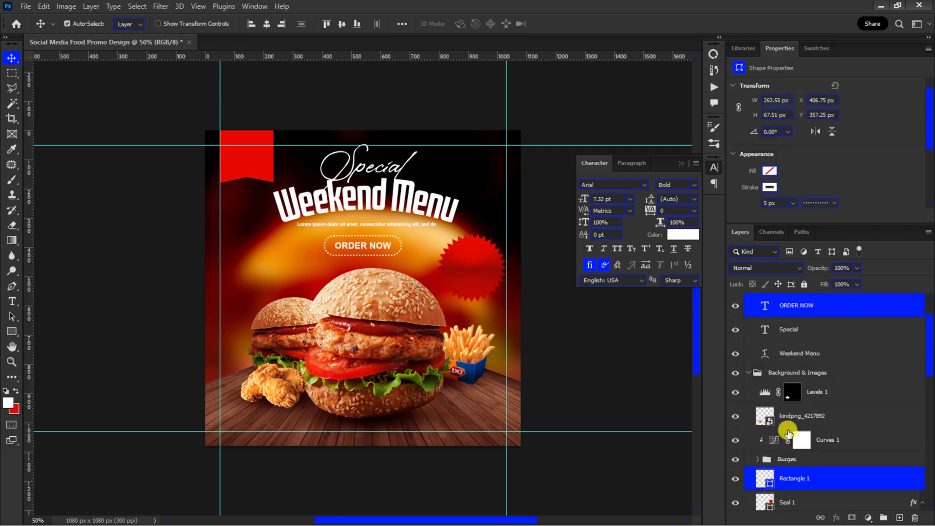
# Step: Duplicate "ORDER NOW" onto the red ribbon and change it to a centred two-line "LOGO HERE" with 7 pt leading
pyautogui.click(682, 166)
pyautogui.keyDown('alt'); pyautogui.moveTo(380, 247); pyautogui.dragTo(271, 158); pyautogui.keyUp('alt')
pyautogui.doubleClick(273, 156)
pyautogui.write('LOGO')
pyautogui.press('Return')
pyautogui.write('HERE')
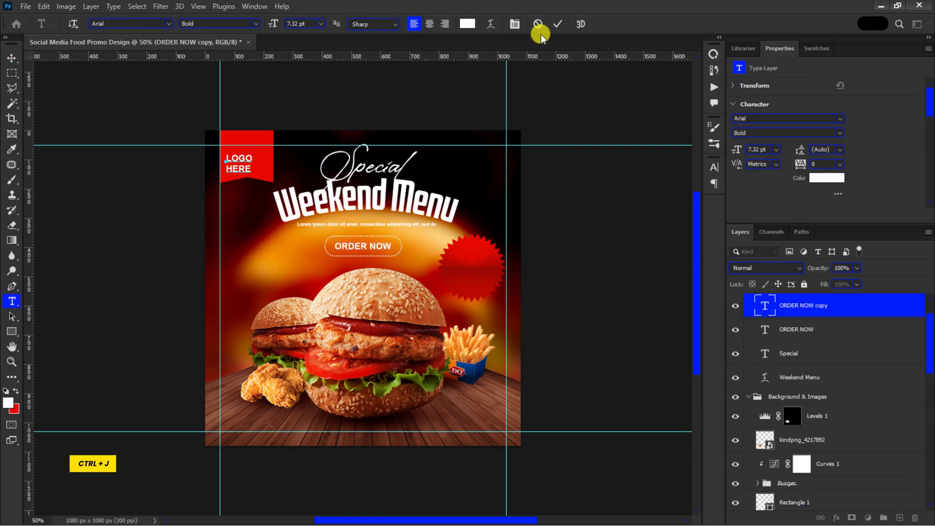
pyautogui.hotkey('ctrl', 'Return')
pyautogui.press('v')
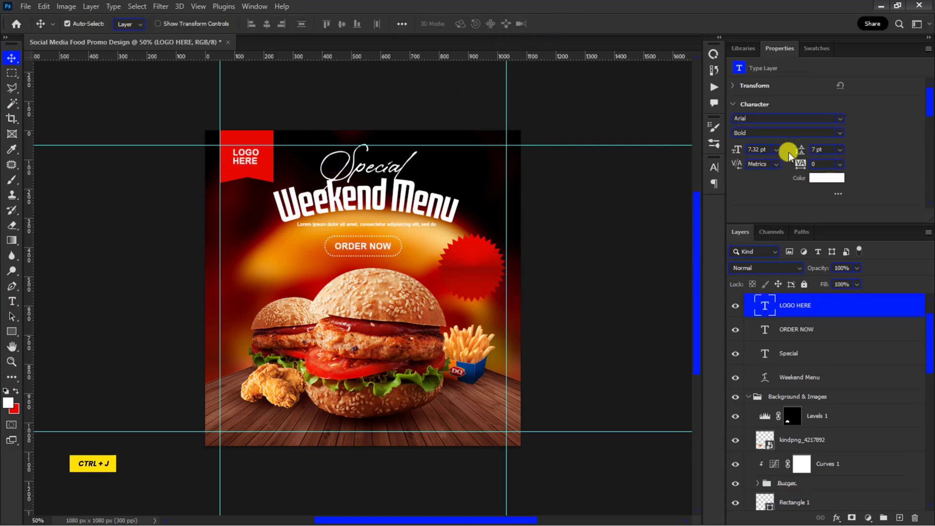
# Step: Duplicate the "LOGO HERE" text onto the seal badge and change the copy to "$50"
pyautogui.moveTo(264, 157); pyautogui.dragTo(490, 260)
pyautogui.doubleClick(468, 259)
pyautogui.write('$50')
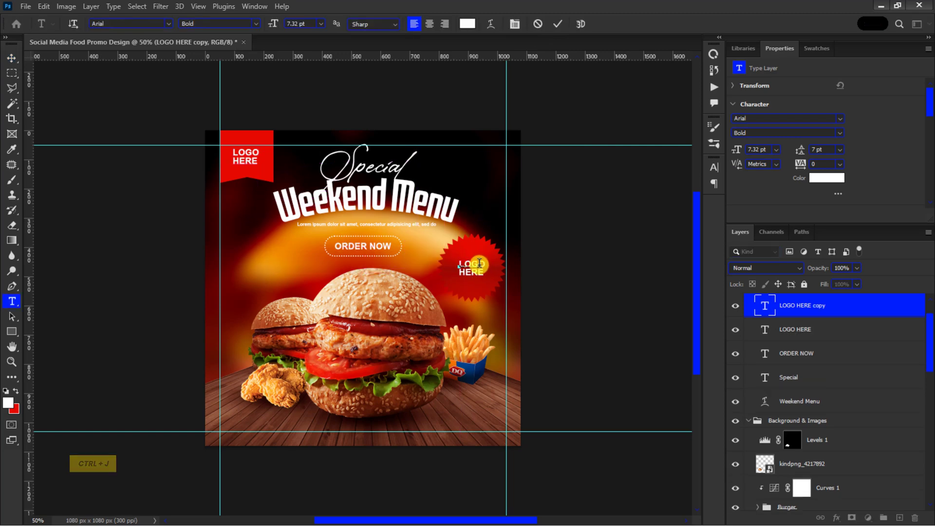
pyautogui.click(555, 23)
pyautogui.press('v')
# Step: Set "$50" in Amerika Sans and scale it up to about 19.78 pt on the seal badge
pyautogui.click(840, 118)
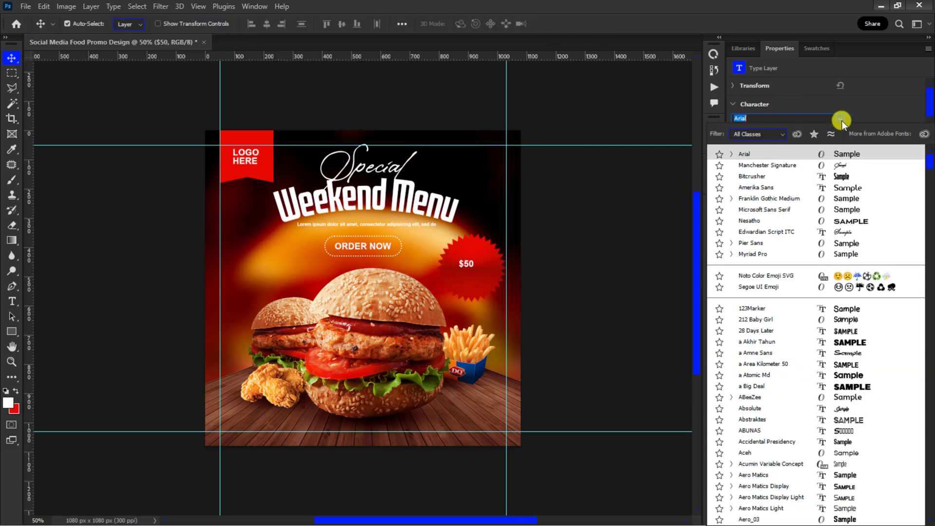
pyautogui.click(764, 241)
pyautogui.hotkey('ctrl', 't')
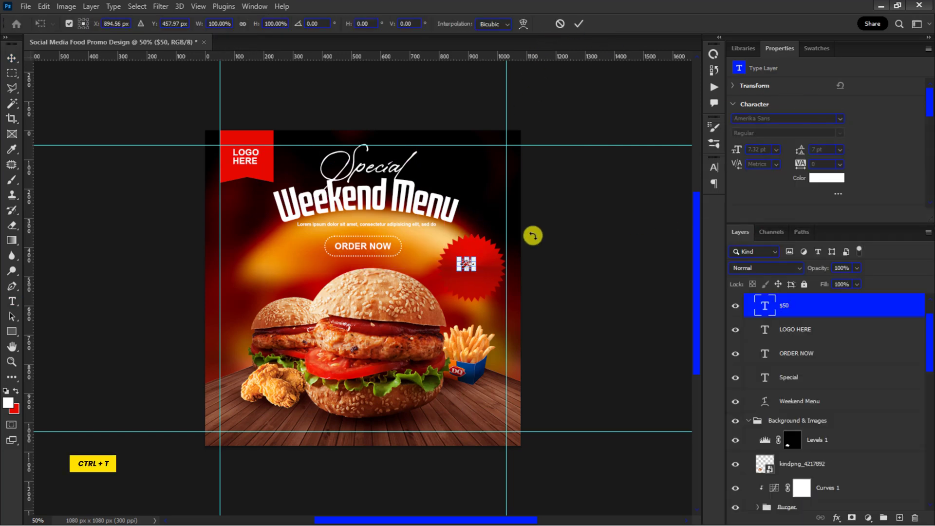
pyautogui.moveTo(483, 259); pyautogui.dragTo(480, 268)
pyautogui.press('Return')
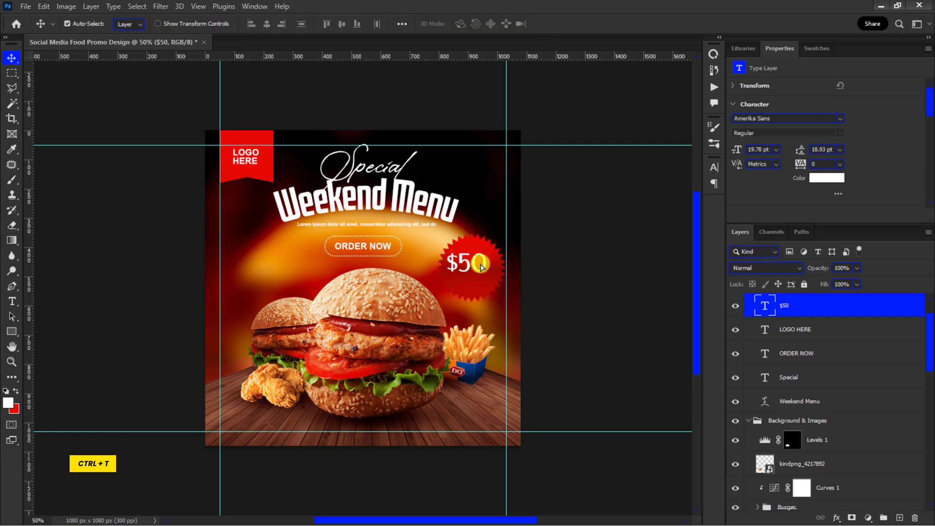
# Step: Duplicate "ORDER NOW" onto the seal, change the copy to "ONLY" in Arial Regular and place it beneath "$50"
pyautogui.click(388, 244)
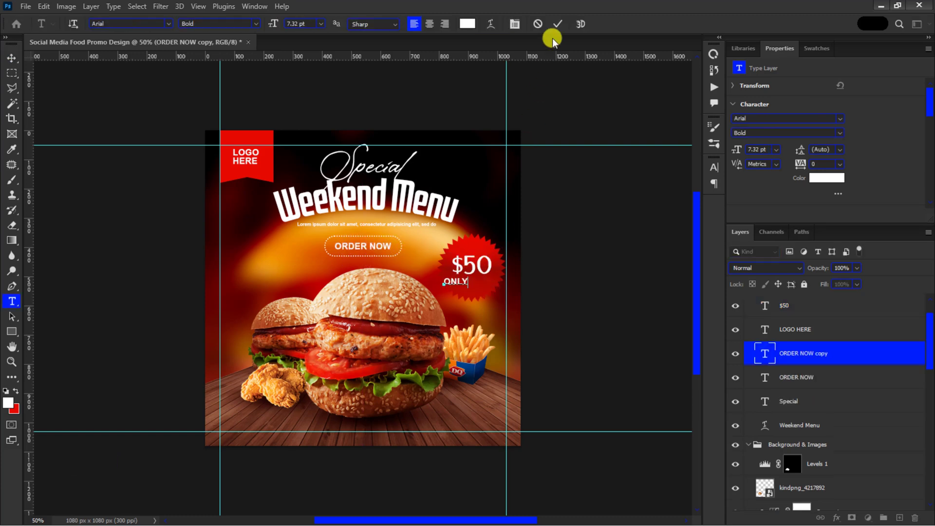
pyautogui.hotkey('ctrl', 'Return')
pyautogui.press('v')
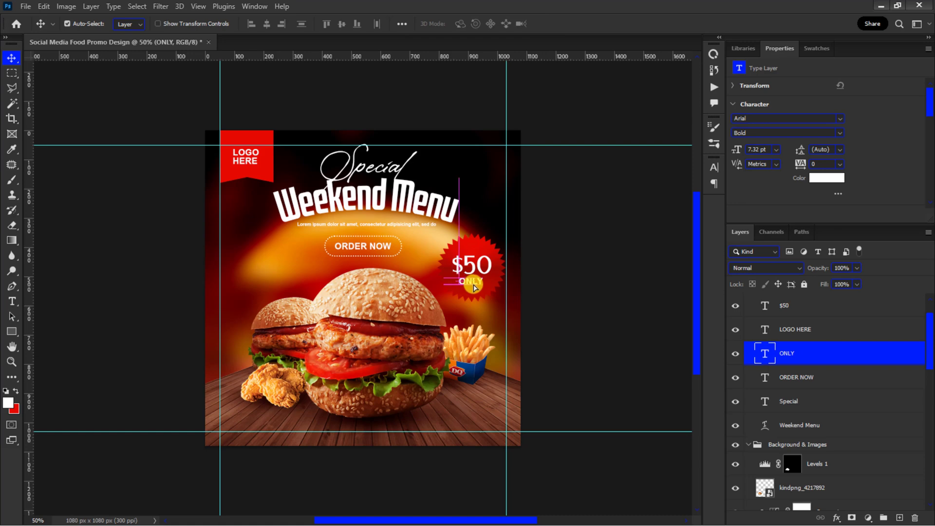
pyautogui.click(835, 132)
pyautogui.hotkey('ctrl', 'j')
pyautogui.click(784, 141)
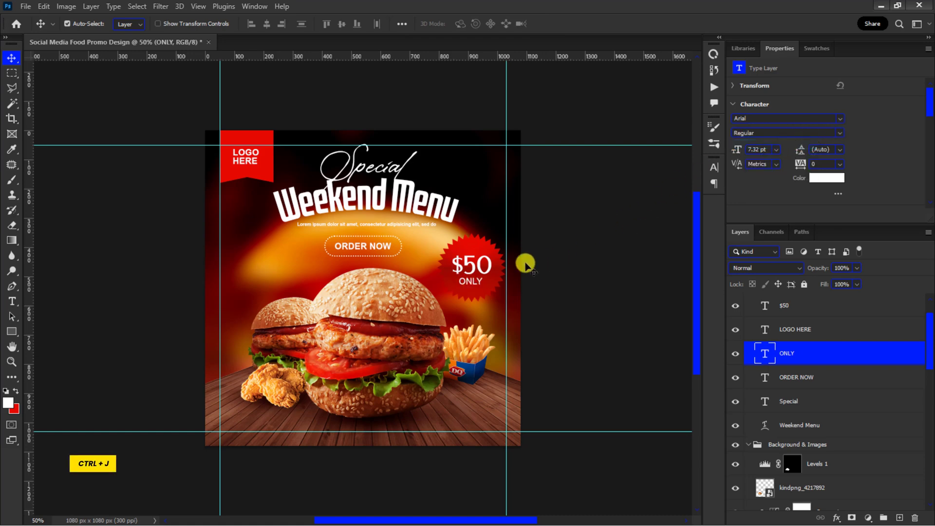
pyautogui.moveTo(436, 336); pyautogui.dragTo(373, 428)
pyautogui.click(558, 24)
pyautogui.write('v')
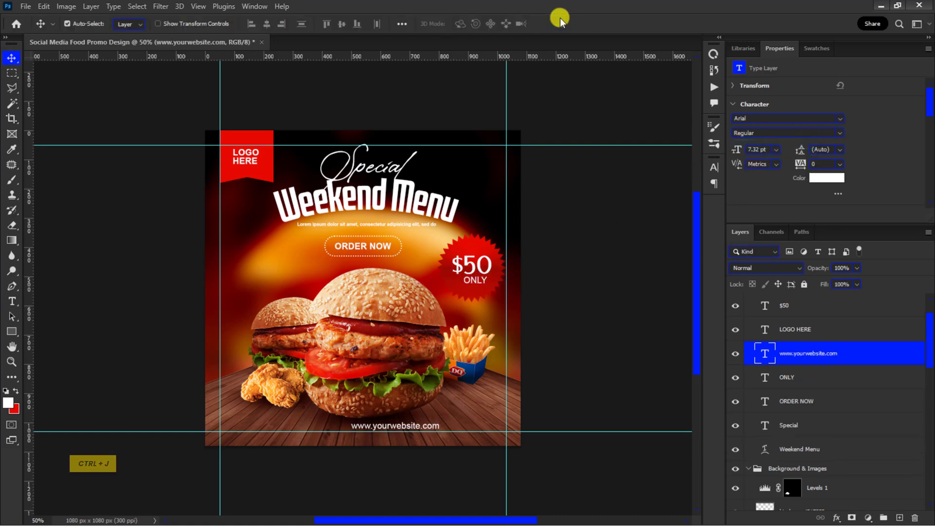
# Step: Set the website line's tracking to 360 and size to 6 pt, and centre it along the bottom of the design
pyautogui.write('0')
pyautogui.press('Return')
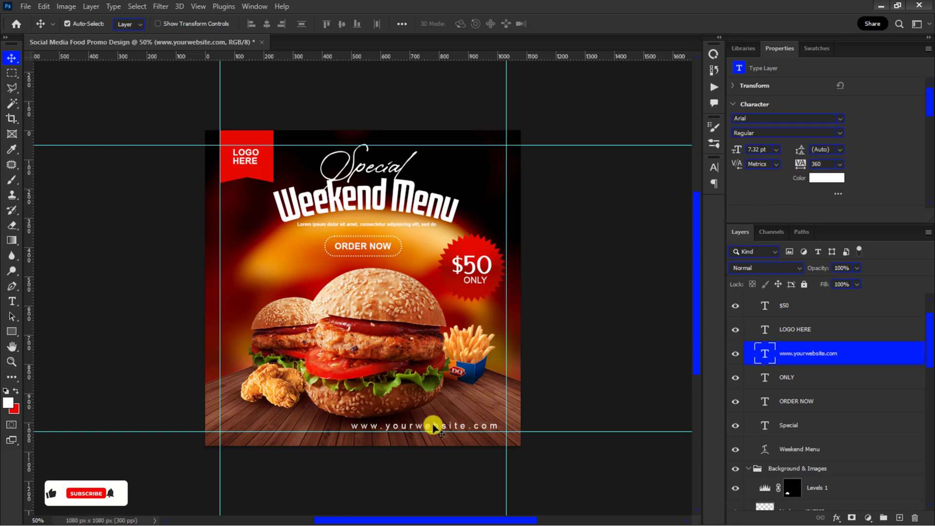
pyautogui.moveTo(431, 429); pyautogui.dragTo(375, 429)
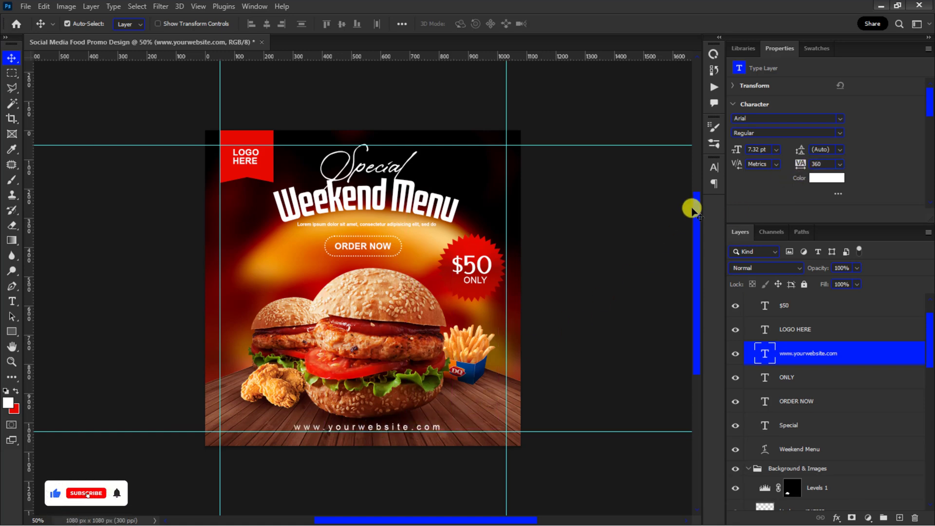
pyautogui.write('6')
pyautogui.press('Return')
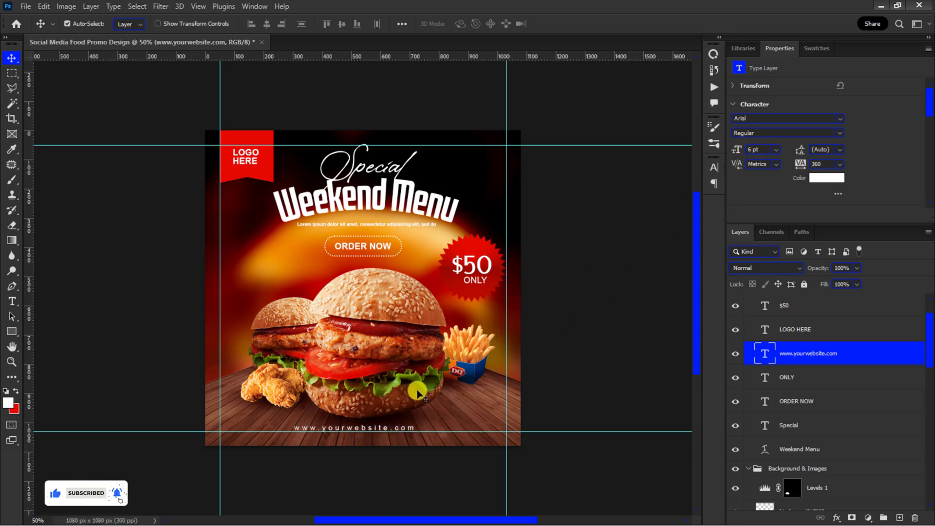
pyautogui.moveTo(417, 393); pyautogui.dragTo(427, 393)
# Step: Scale the seal badge together with its "$50" and "ONLY" texts down to about 90%
pyautogui.click(472, 264)
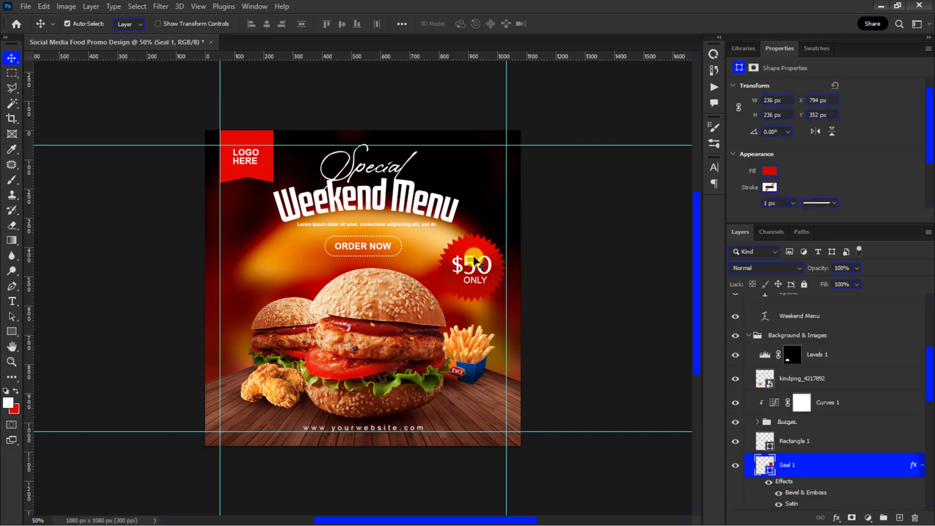
pyautogui.hotkey('ctrl', 't')
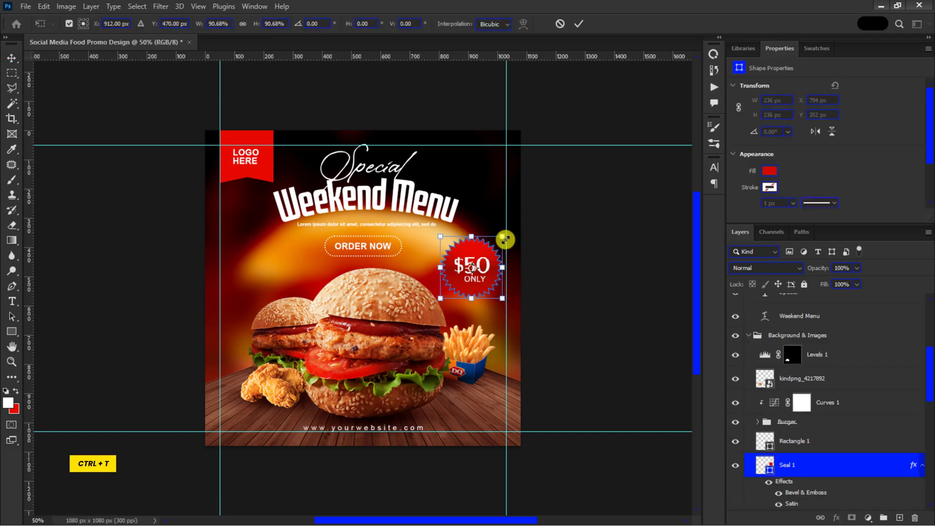
pyautogui.press('Return')
# Step: Collapse and lock the Text and Background & Images groups, and hide the guides
pyautogui.click(748, 335)
pyautogui.click(748, 302)
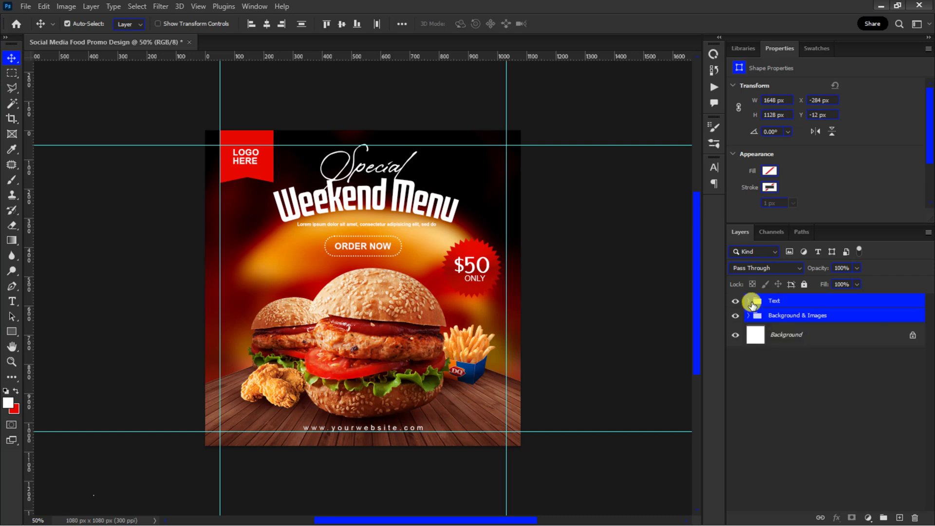
pyautogui.click(803, 284)
pyautogui.hotkey('ctrl', '+')
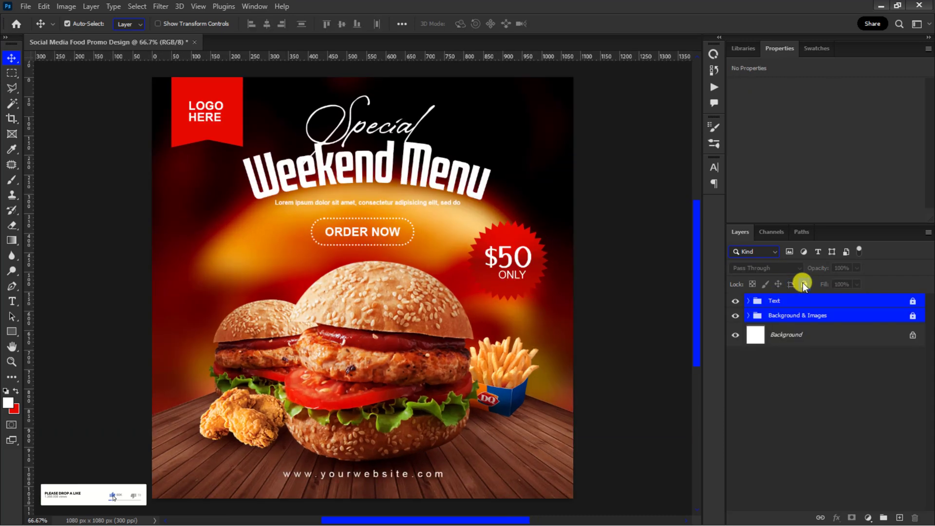
pyautogui.hotkey('ctrl', '-')
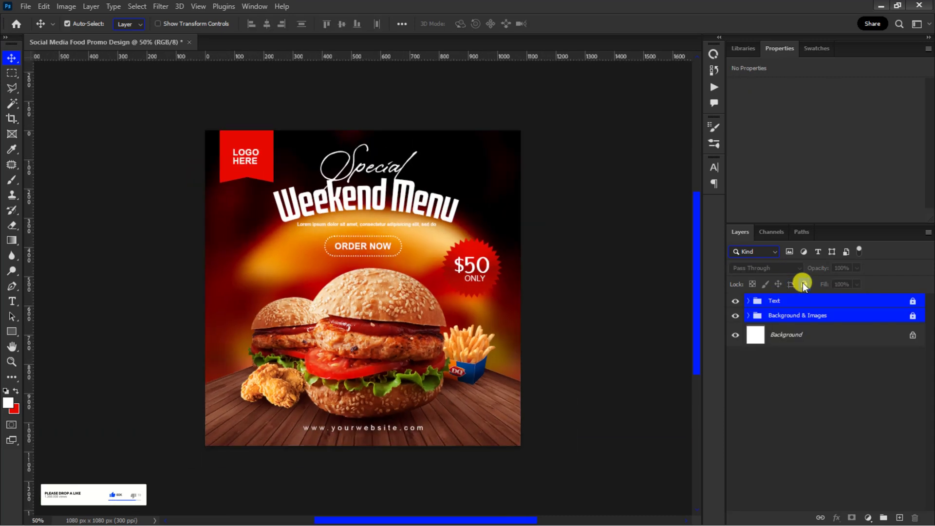